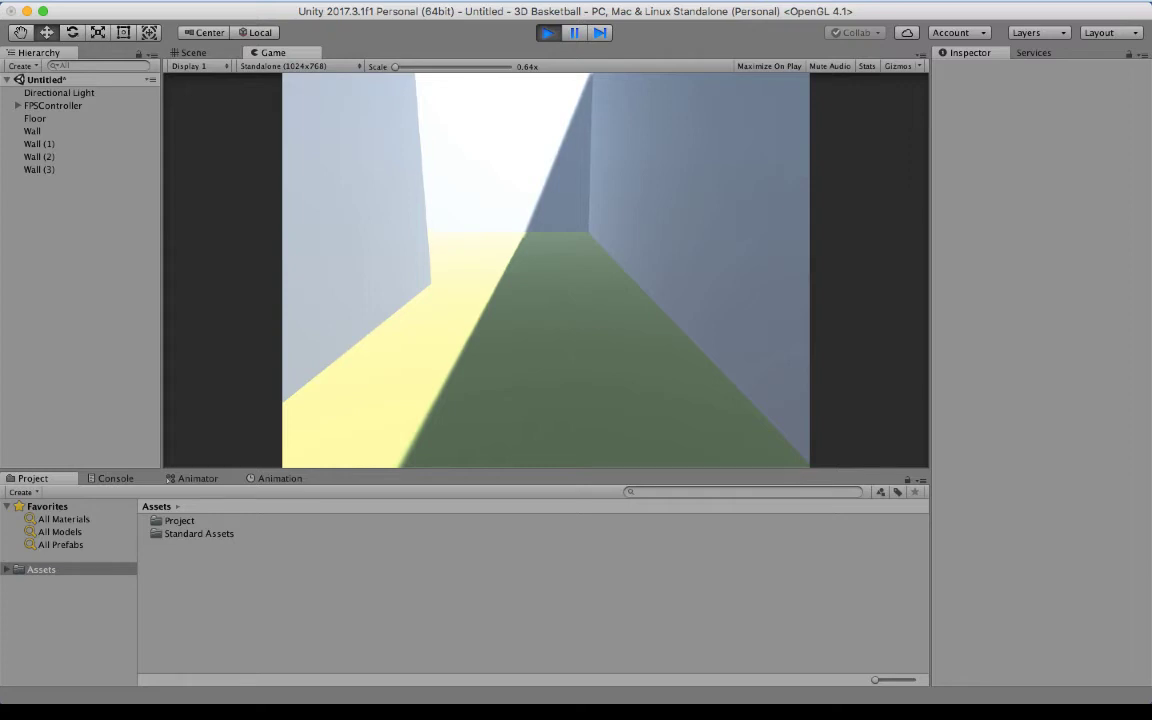
- Walk the first-person player backwards and sideways along the walled corridor in the running game
key(s)
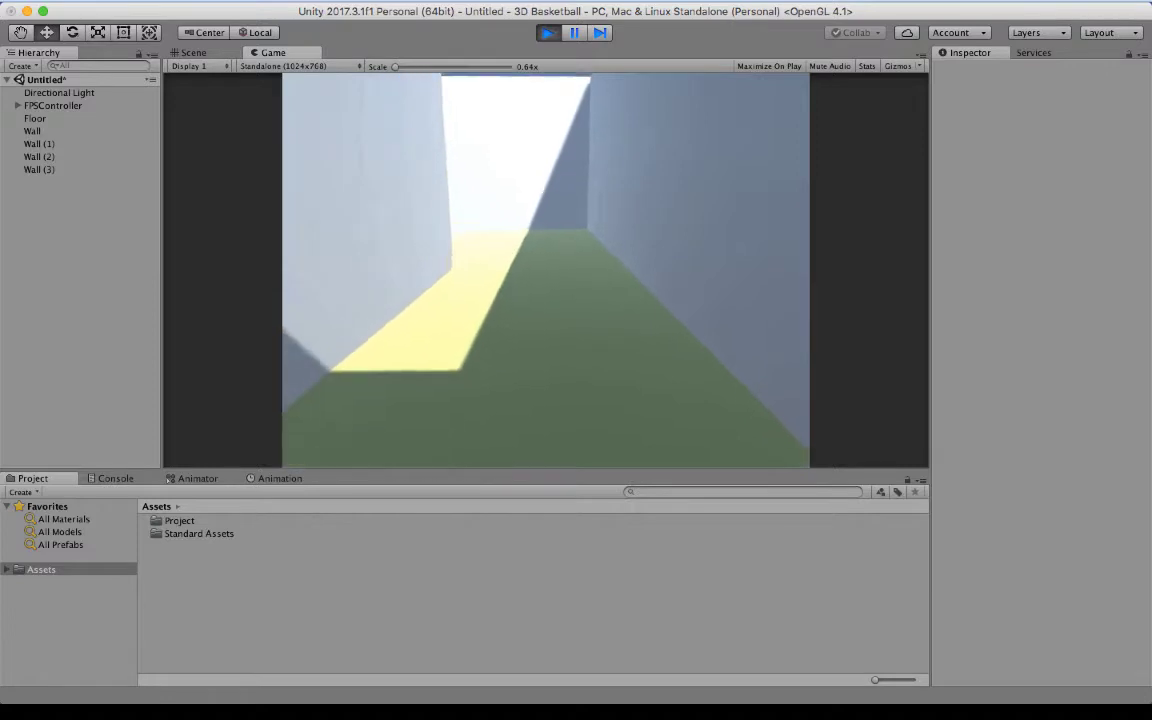
key(a)
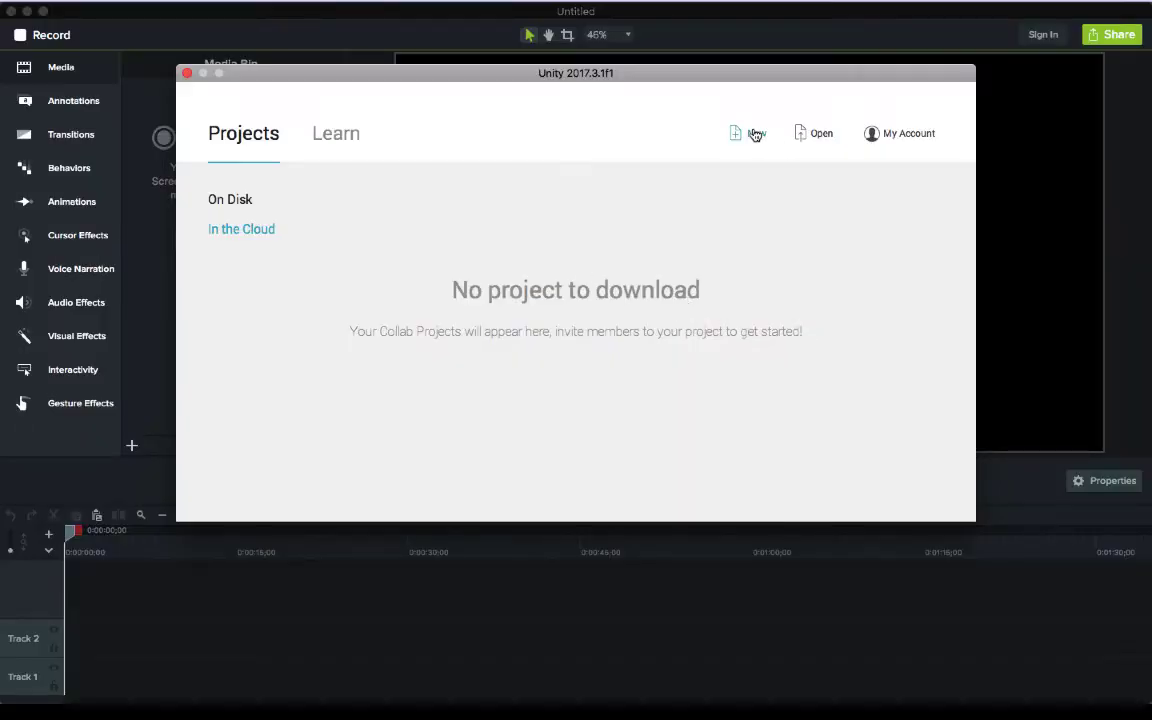
- Create a new 3D Unity project named Maze Runner
click(756, 134)
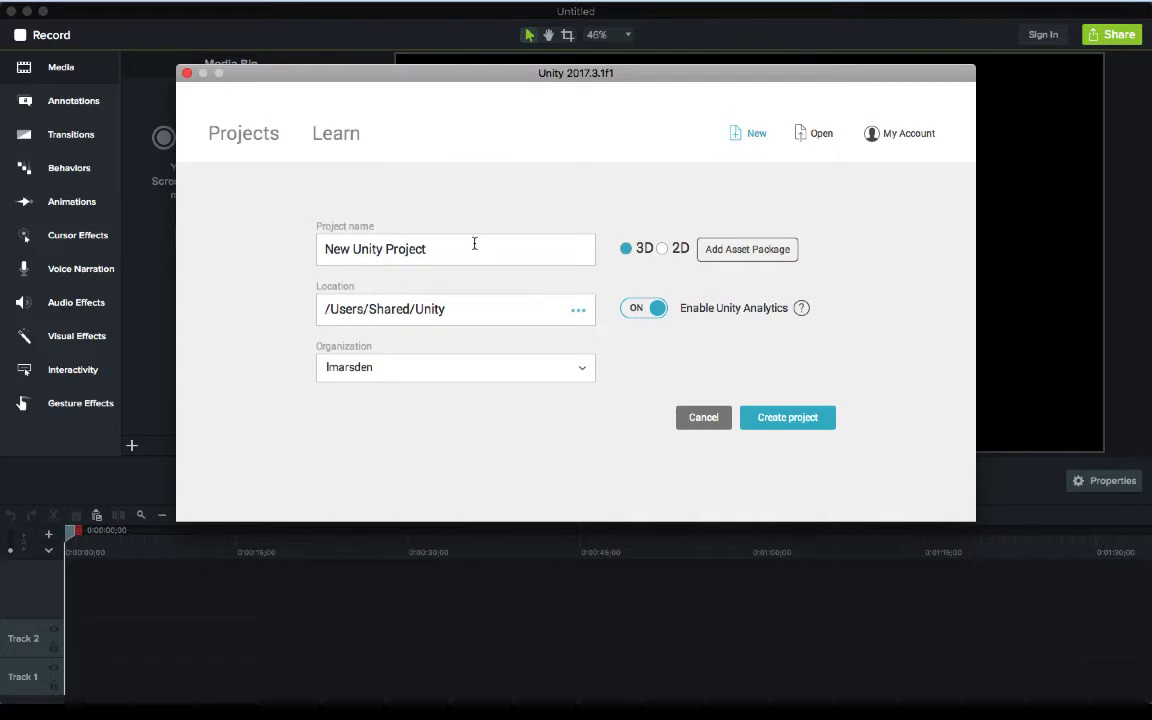
drag(476, 247, 250, 253)
text(M)
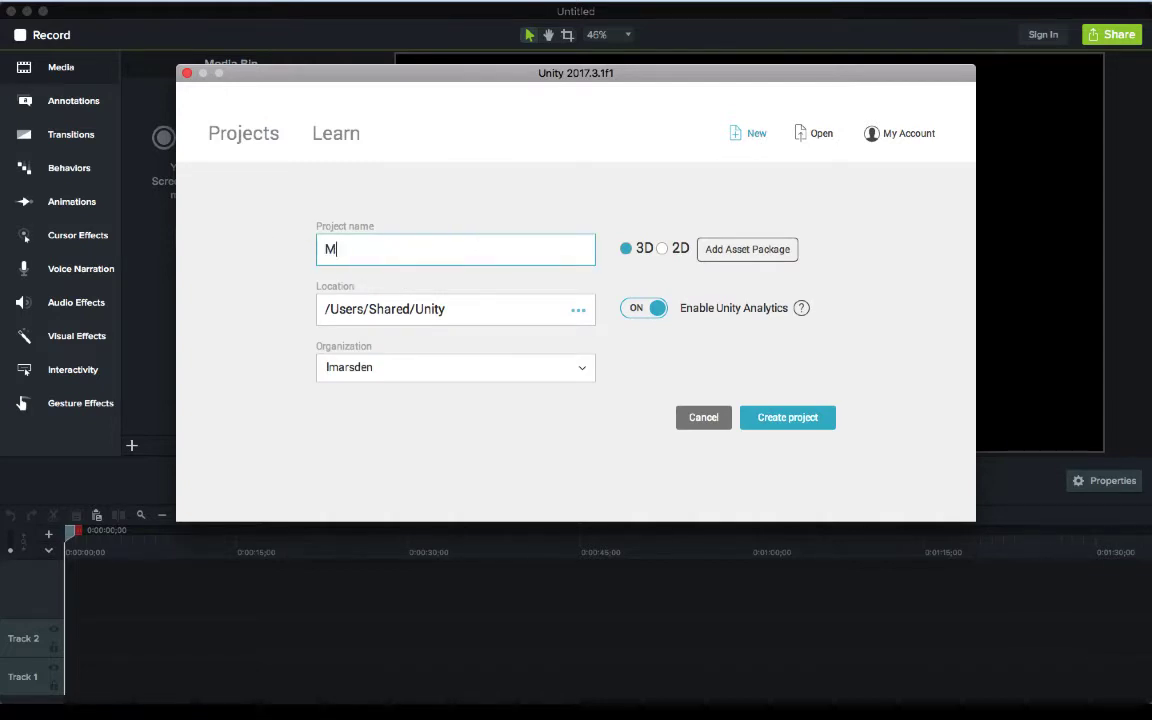
text(aze Runner)
click(790, 425)
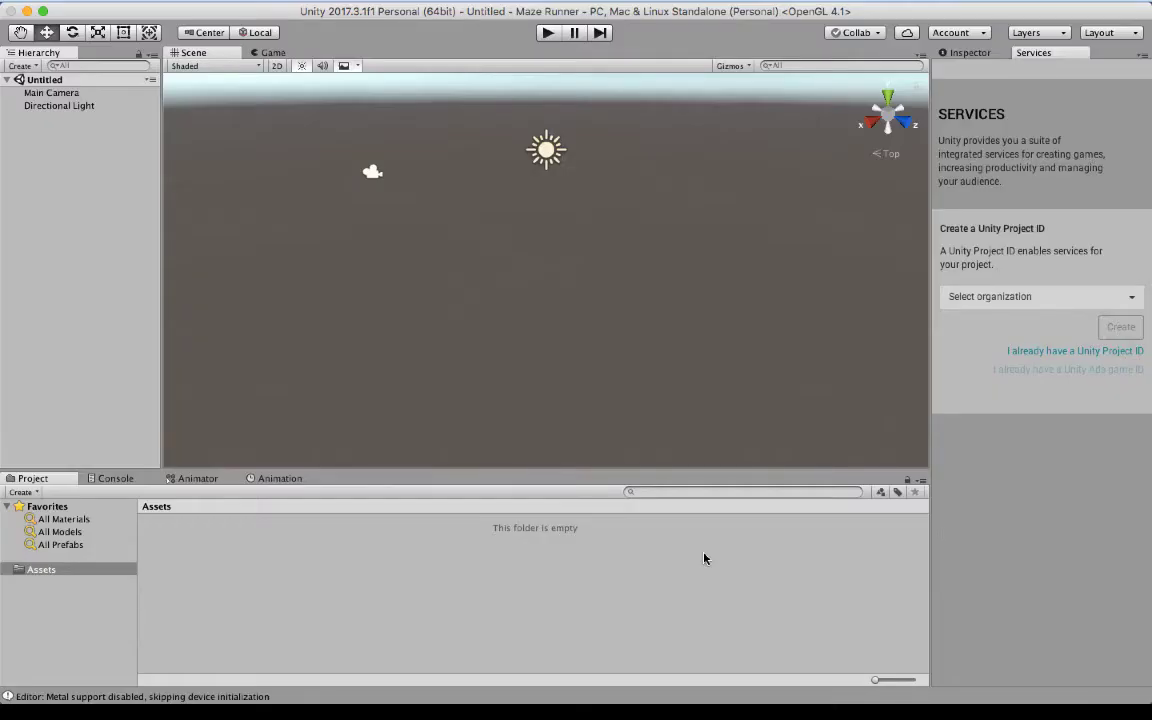
- Revert all window layouts to the factory settings and accept deleting the existing layouts
click(389, 1)
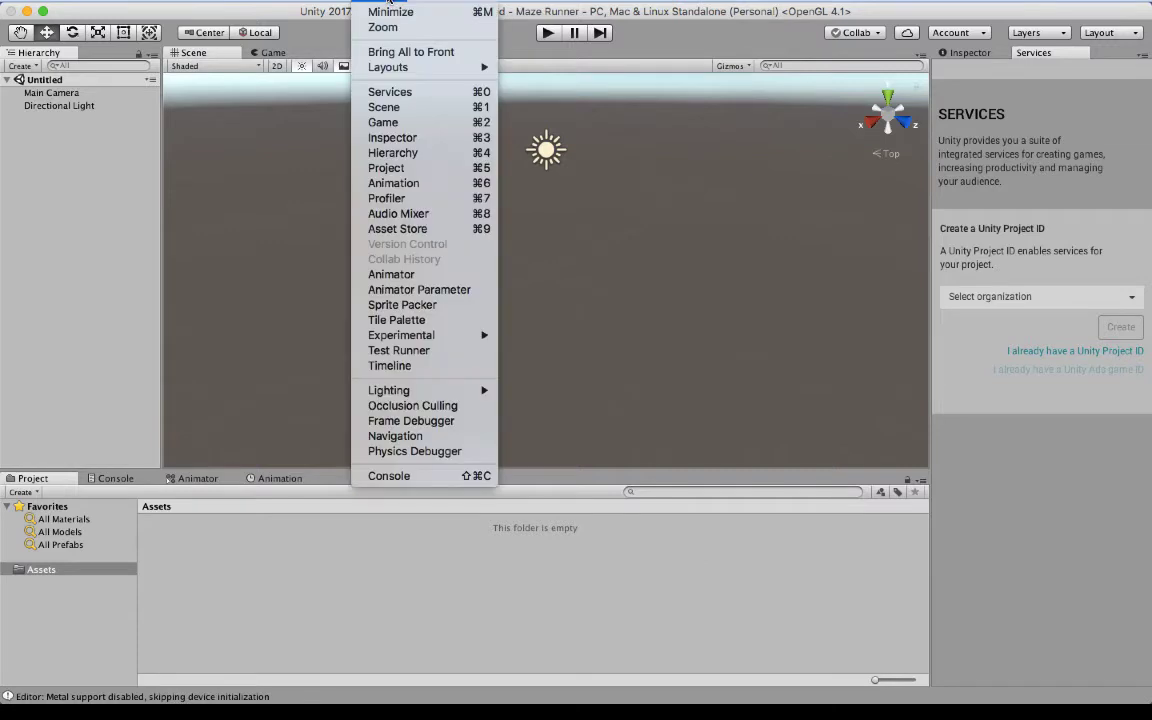
mouse_move(440, 67)
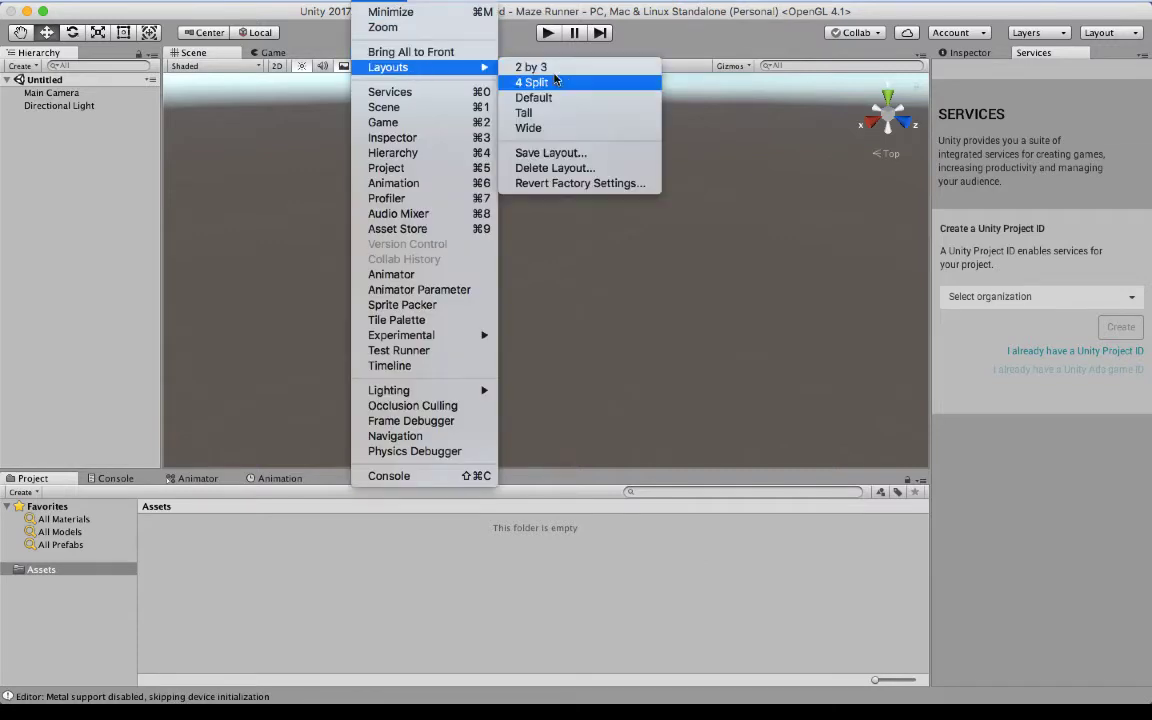
click(575, 183)
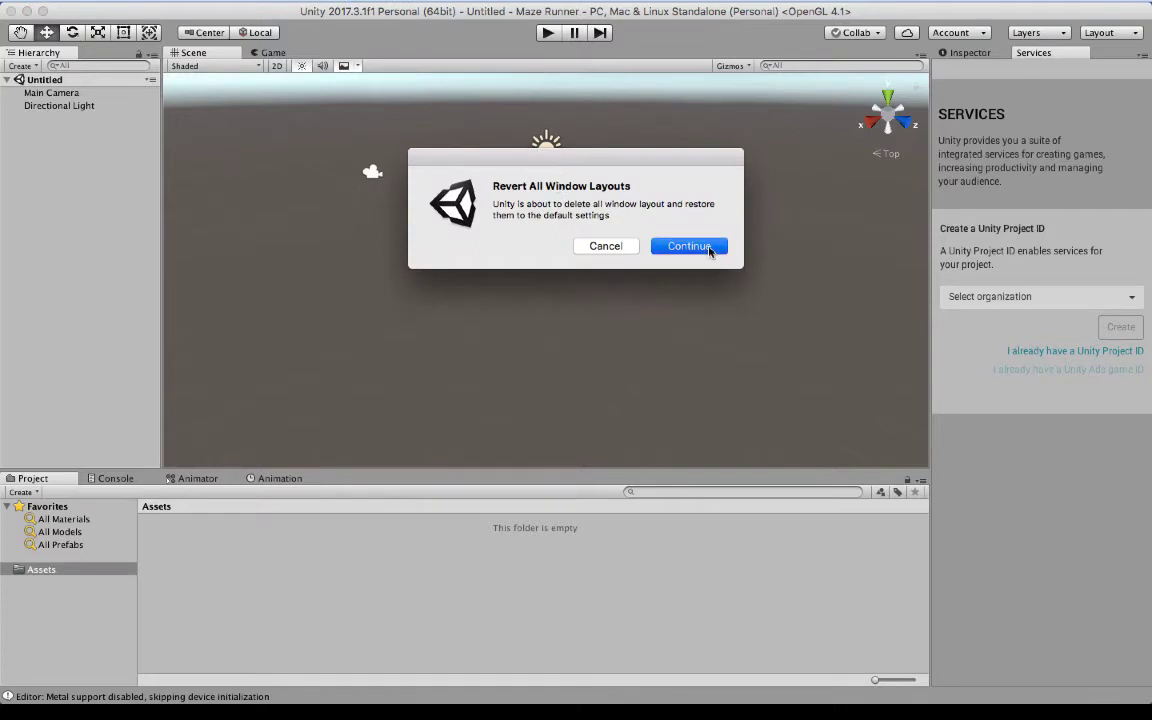
click(689, 246)
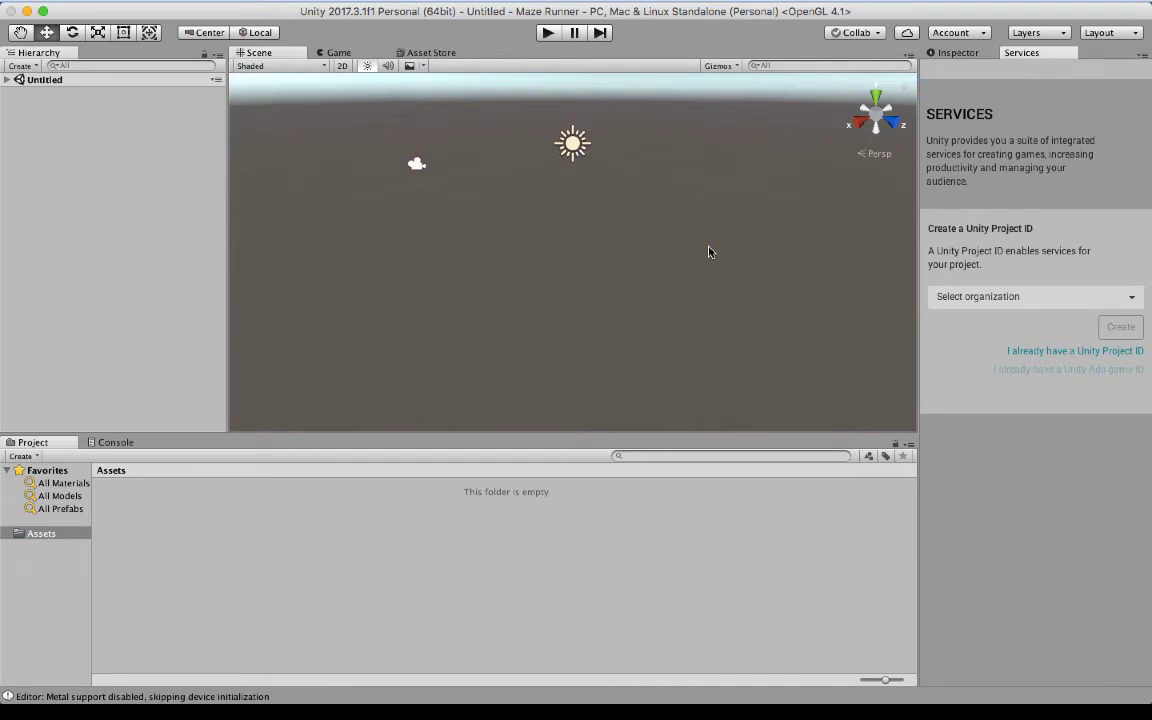
- Import the complete Characters standard asset package into the project
click(169, 1)
mouse_move(206, 122)
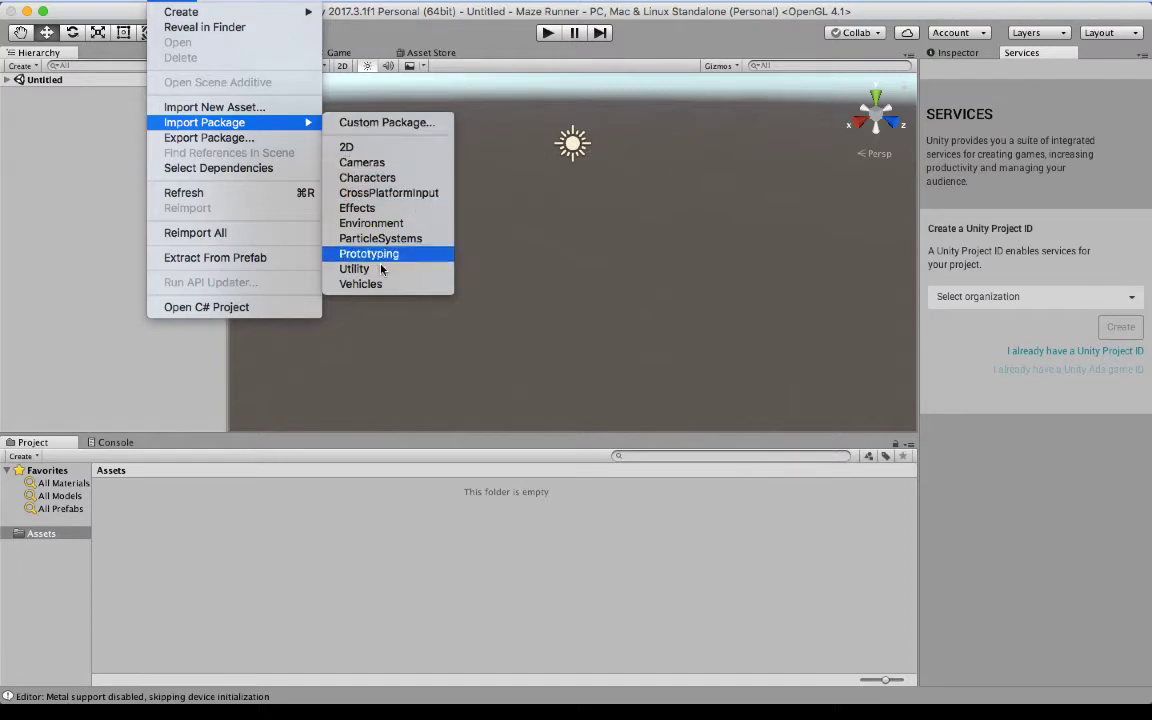
click(395, 180)
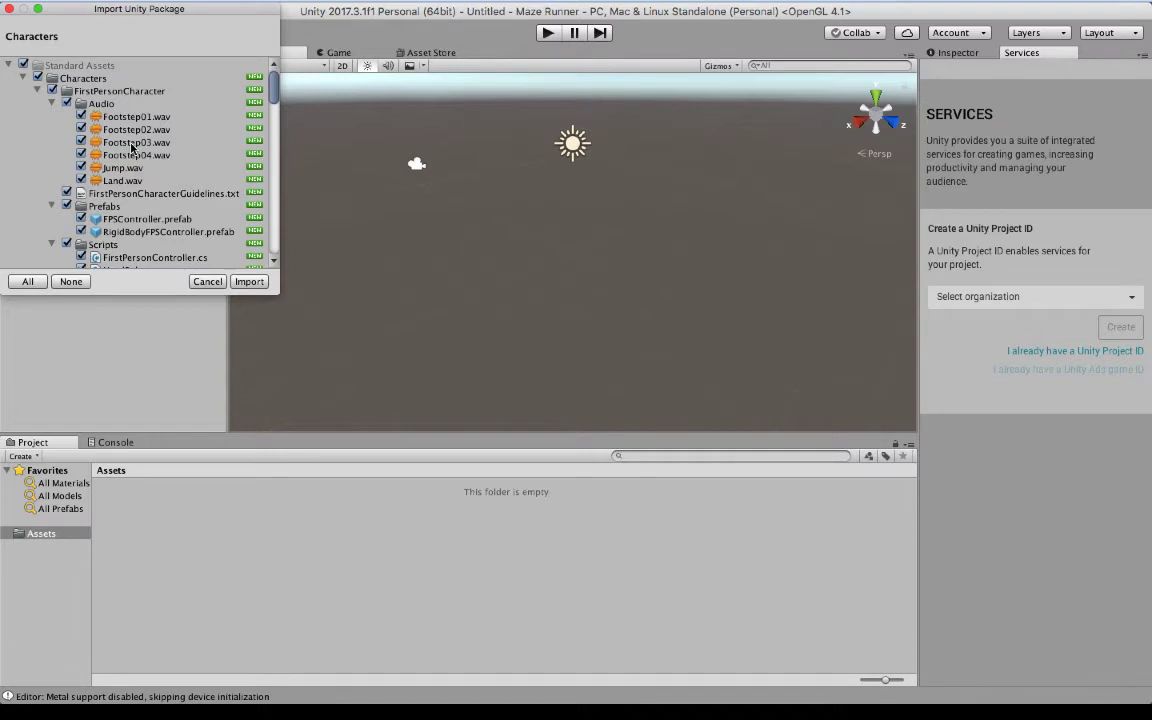
scroll(131, 148, down, 10)
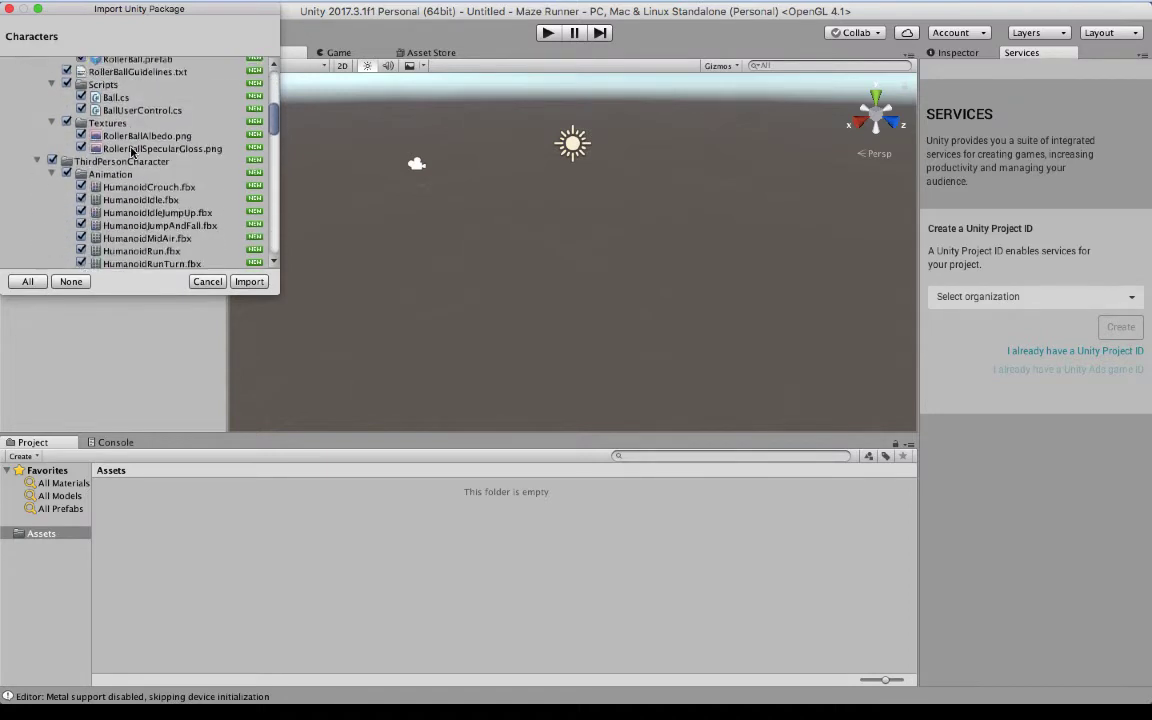
scroll(131, 152, up, 10)
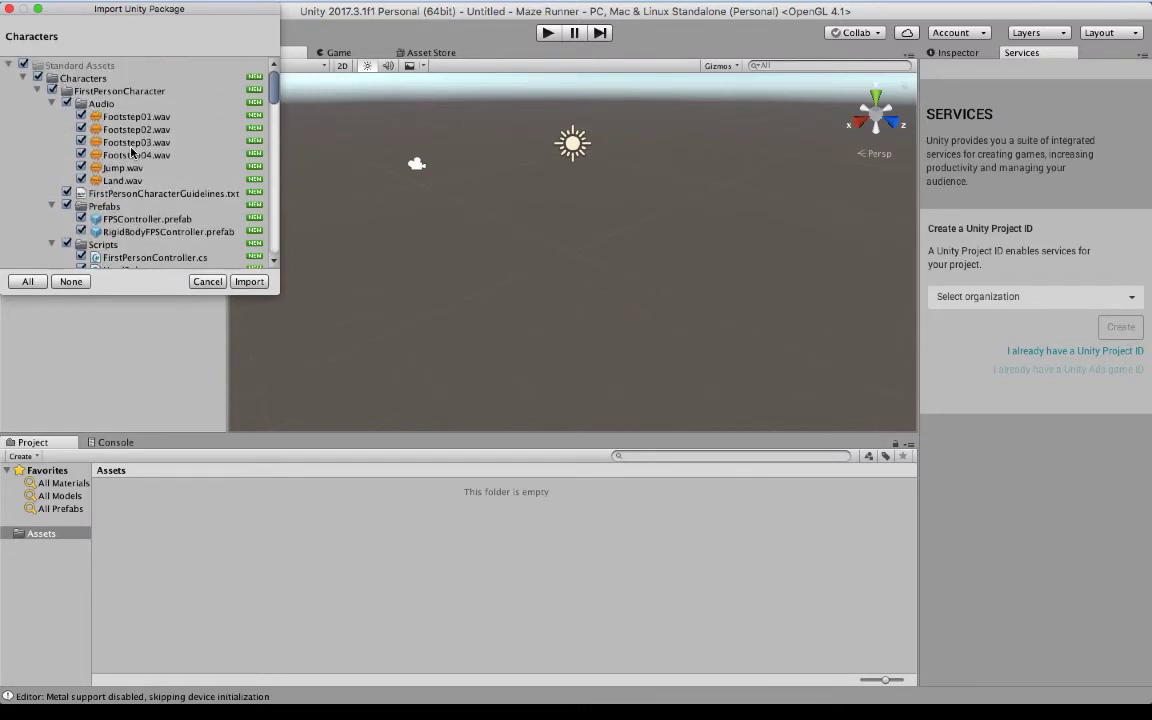
click(249, 281)
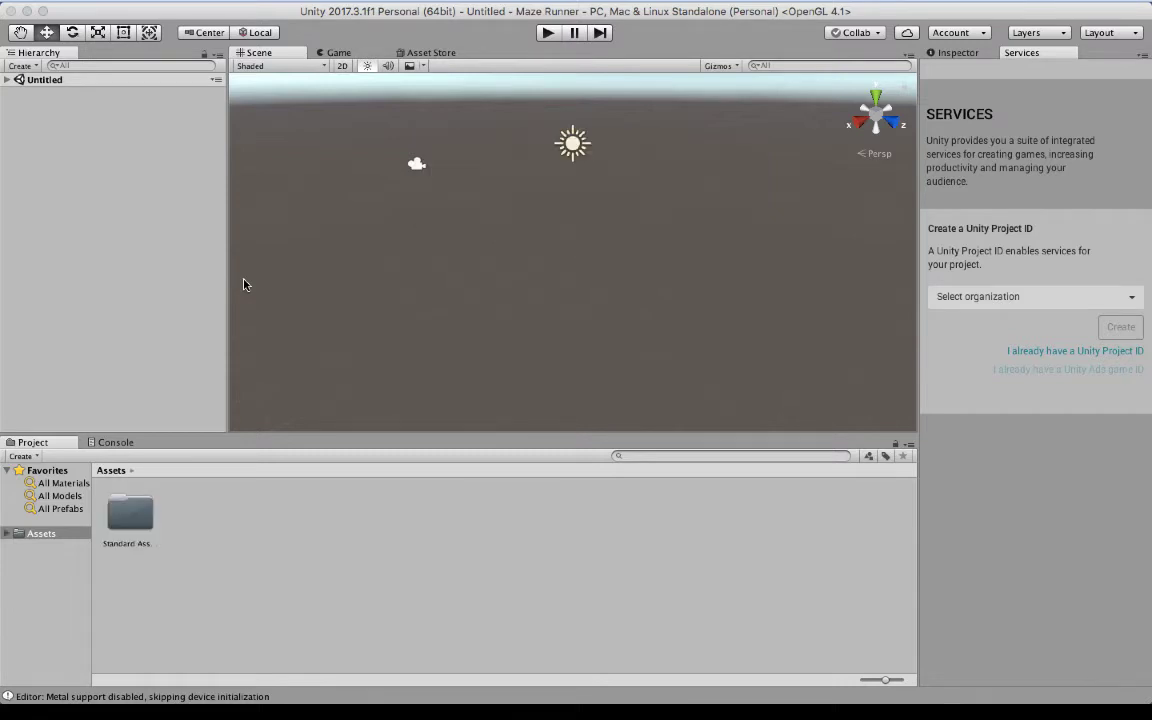
- Add the FPSController prefab from Standard Assets > Characters > FirstPersonCharacter > Prefabs to the scene
double_click(145, 510)
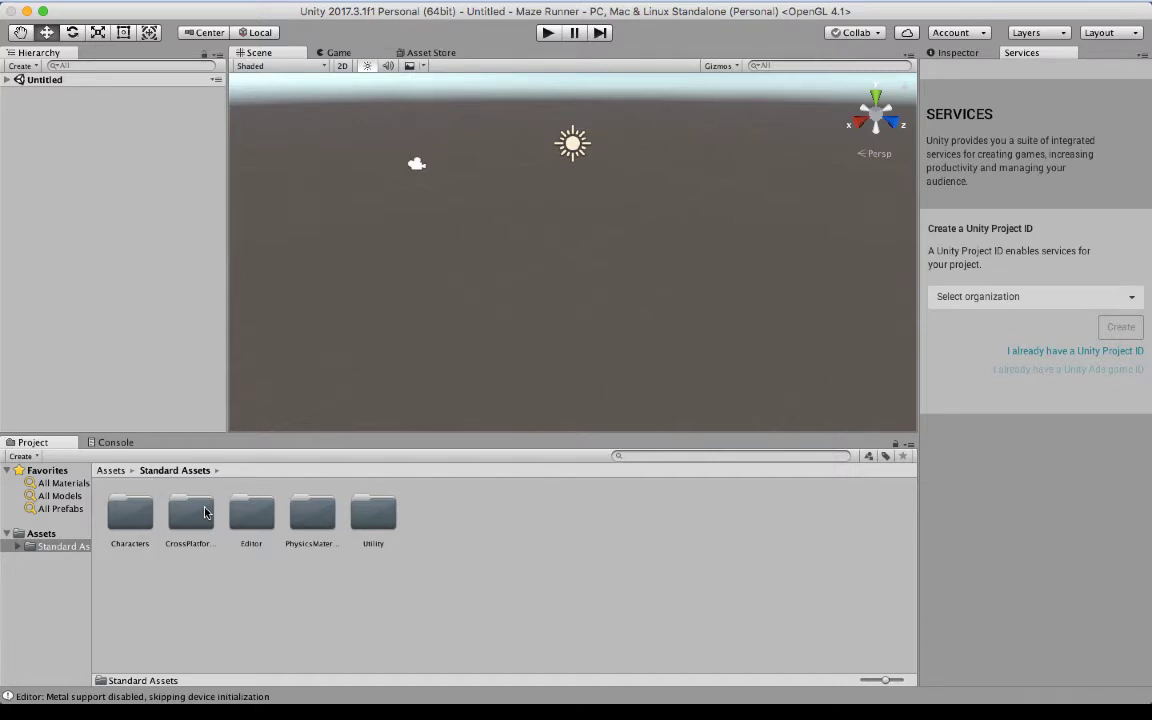
double_click(136, 512)
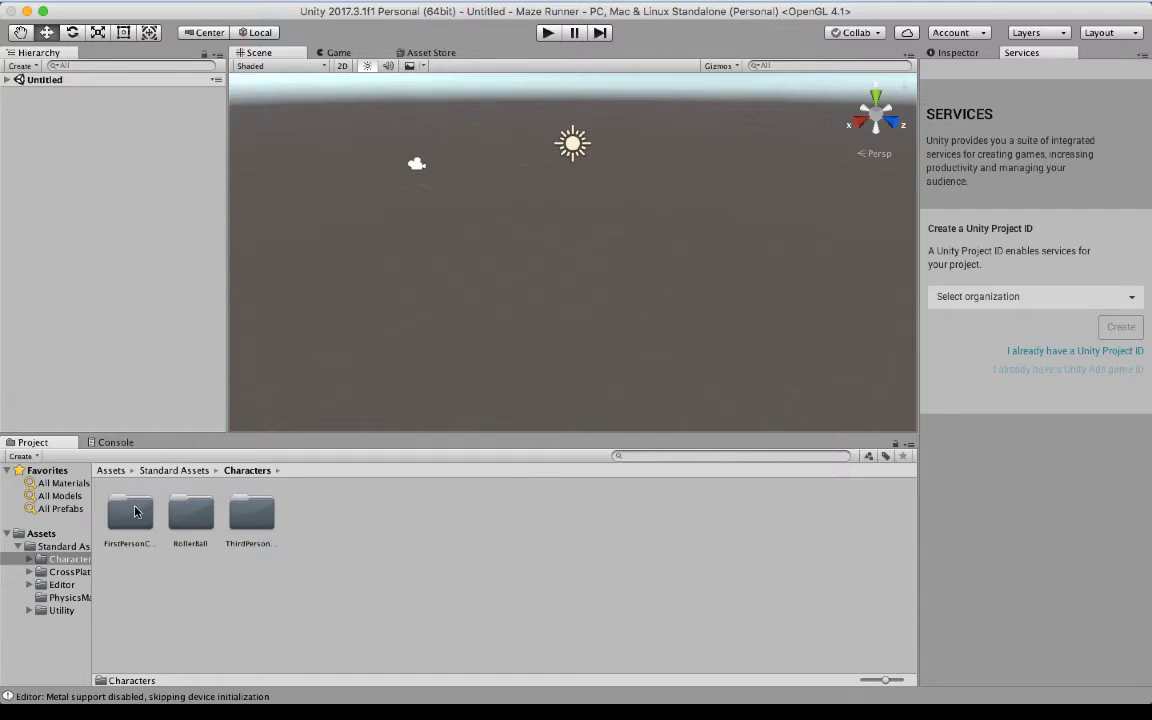
double_click(136, 512)
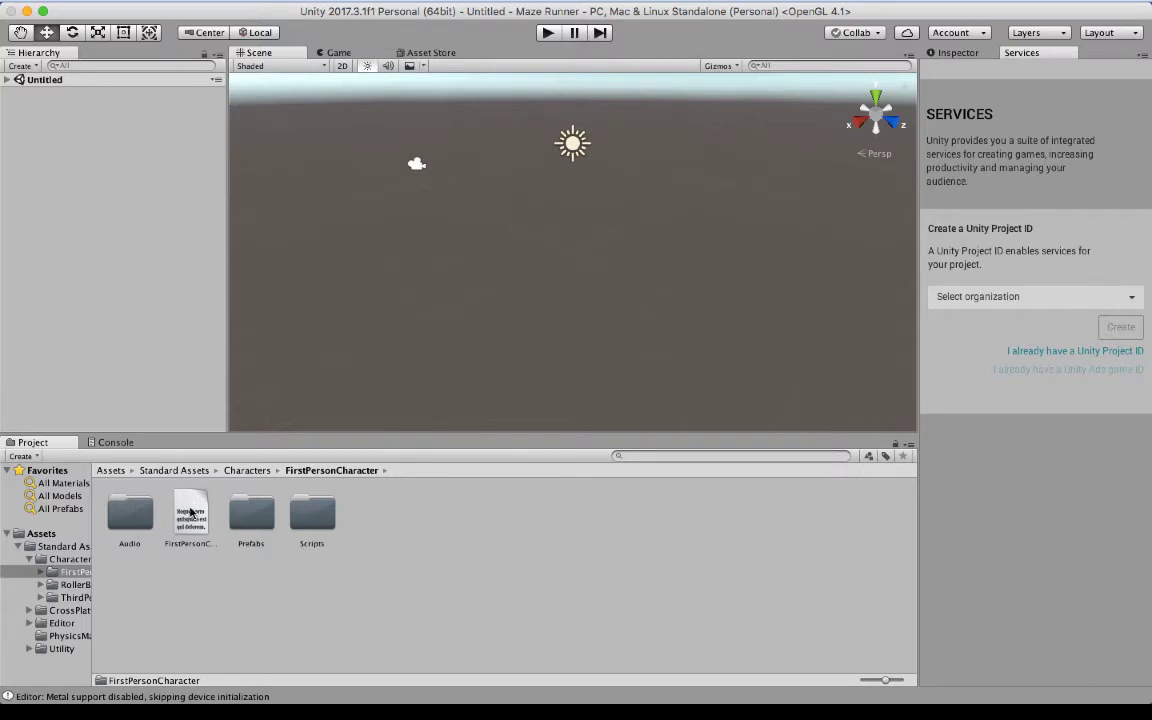
double_click(252, 515)
click(127, 505)
drag(127, 505, 69, 162)
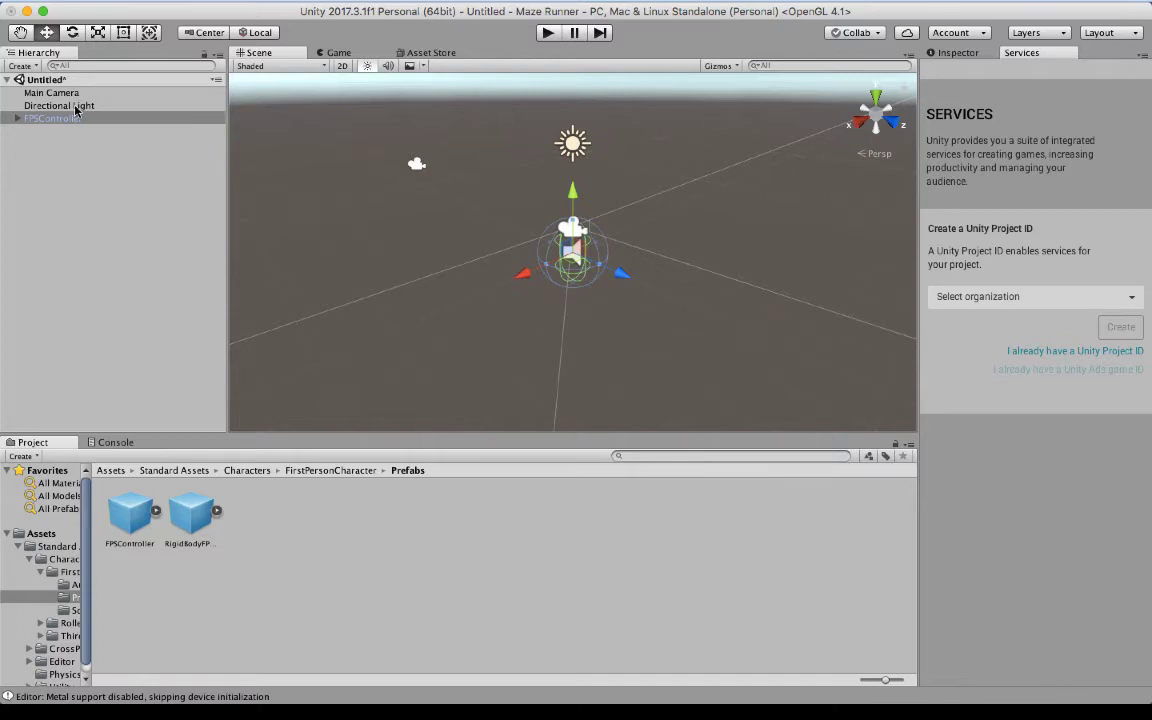
click(61, 145)
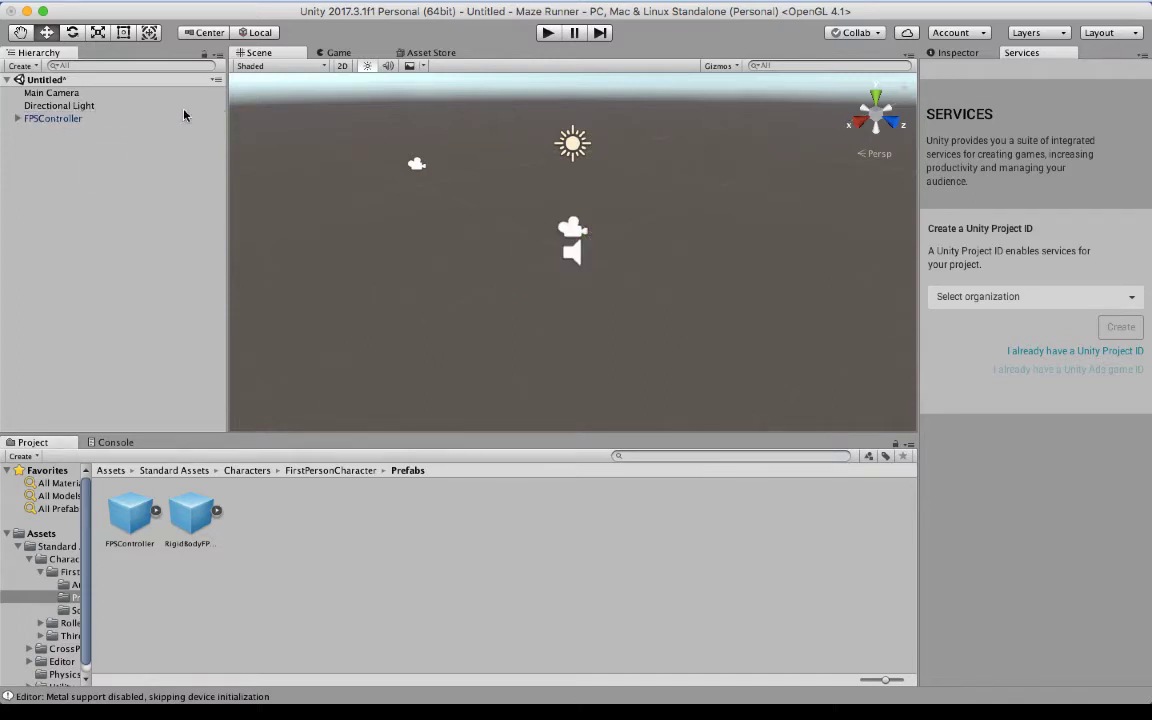
- Run the scene briefly to test the first-person view and stop it again
click(548, 33)
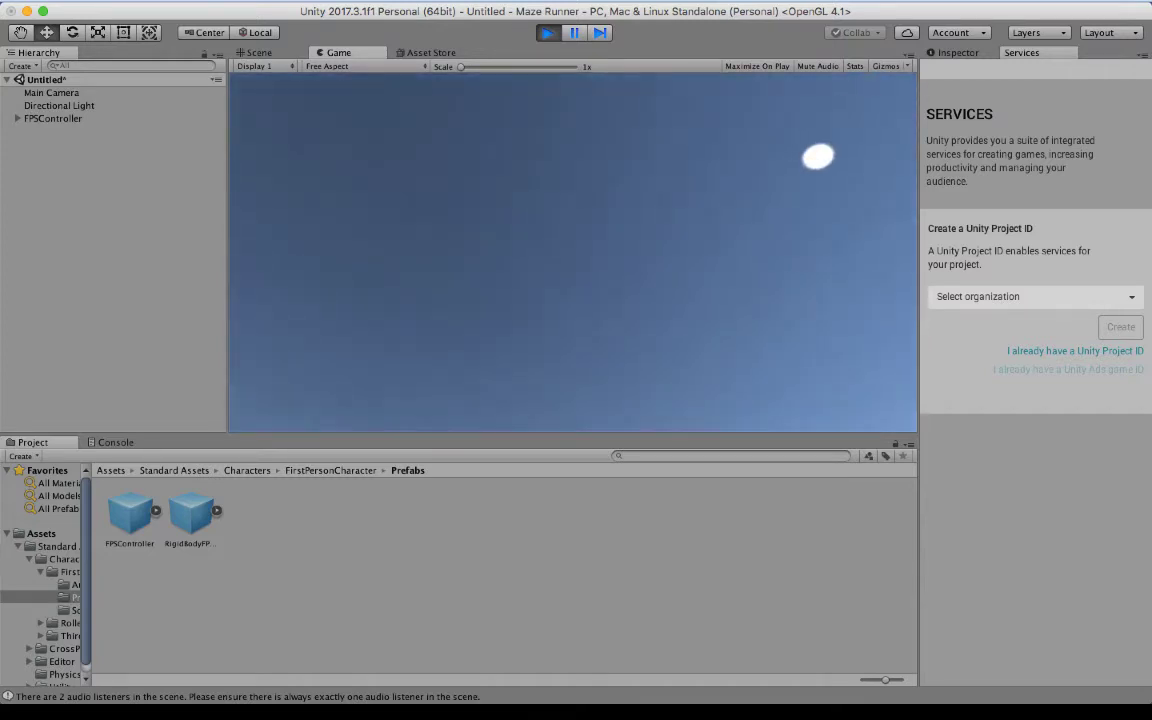
key(Escape)
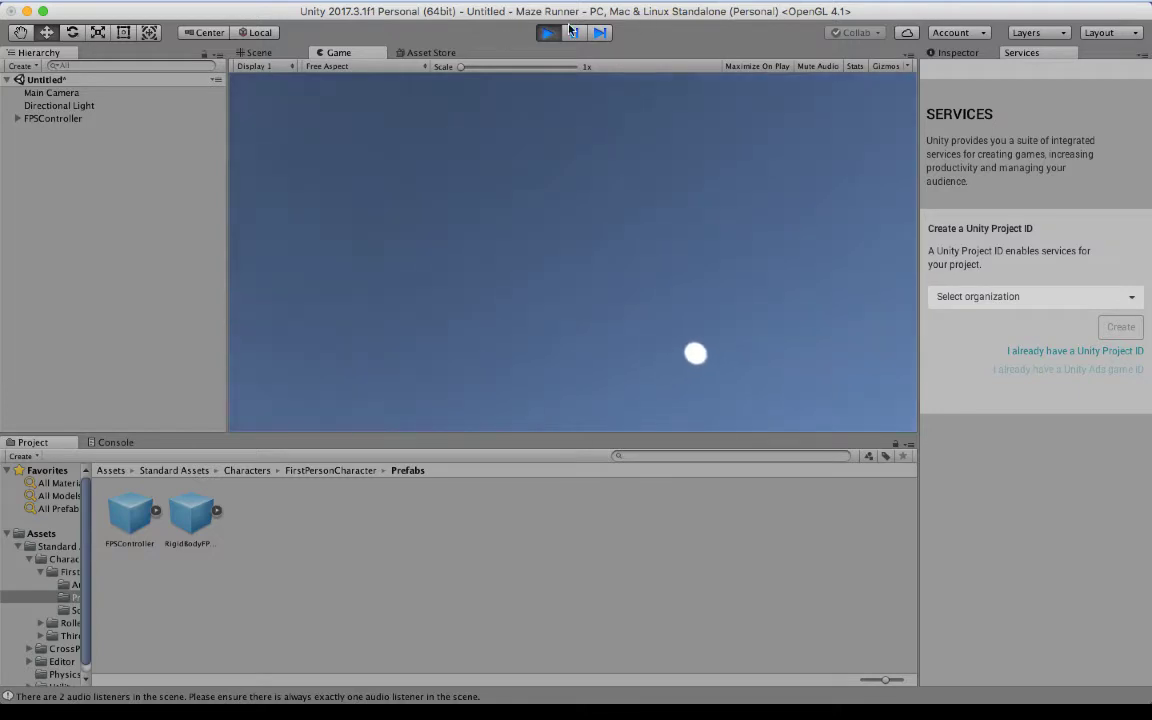
click(549, 35)
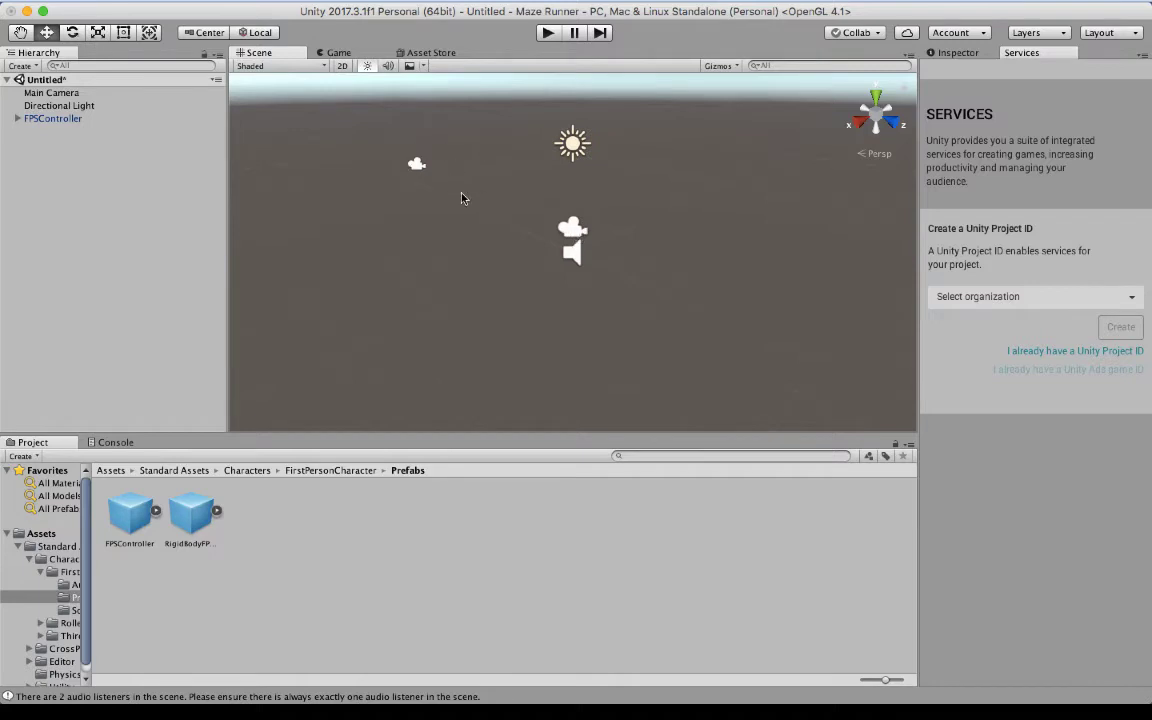
- Delete the Main Camera from the scene, keeping the FPSController with its own camera
click(58, 118)
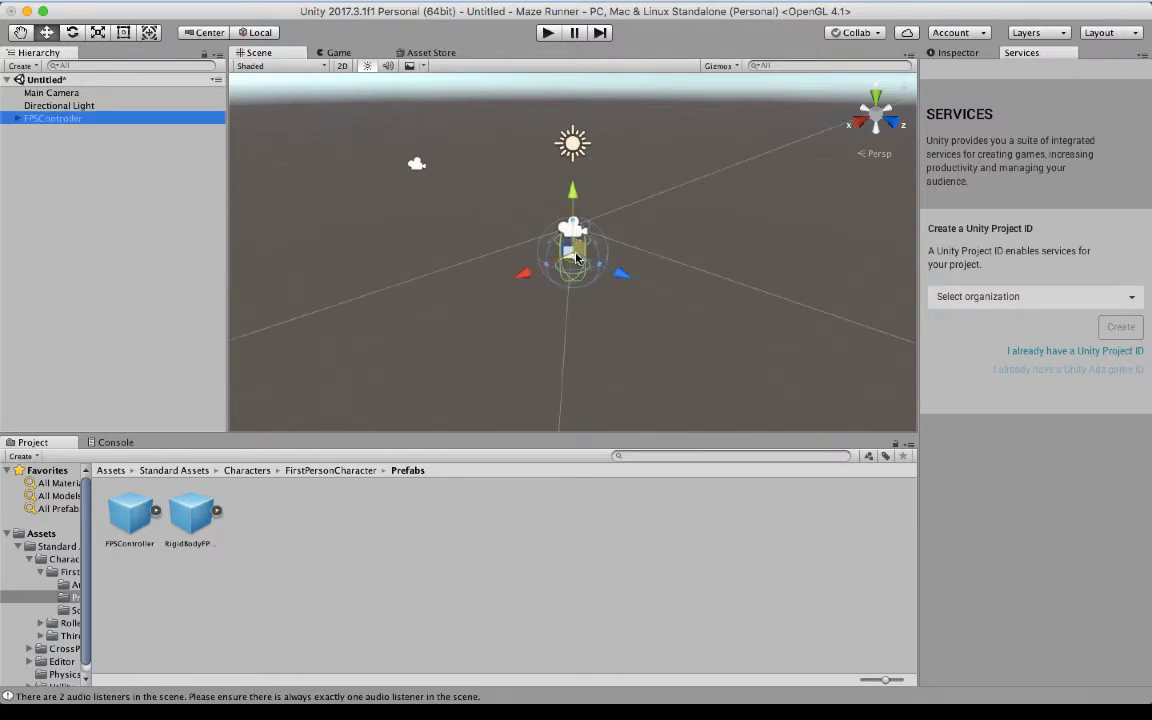
click(417, 166)
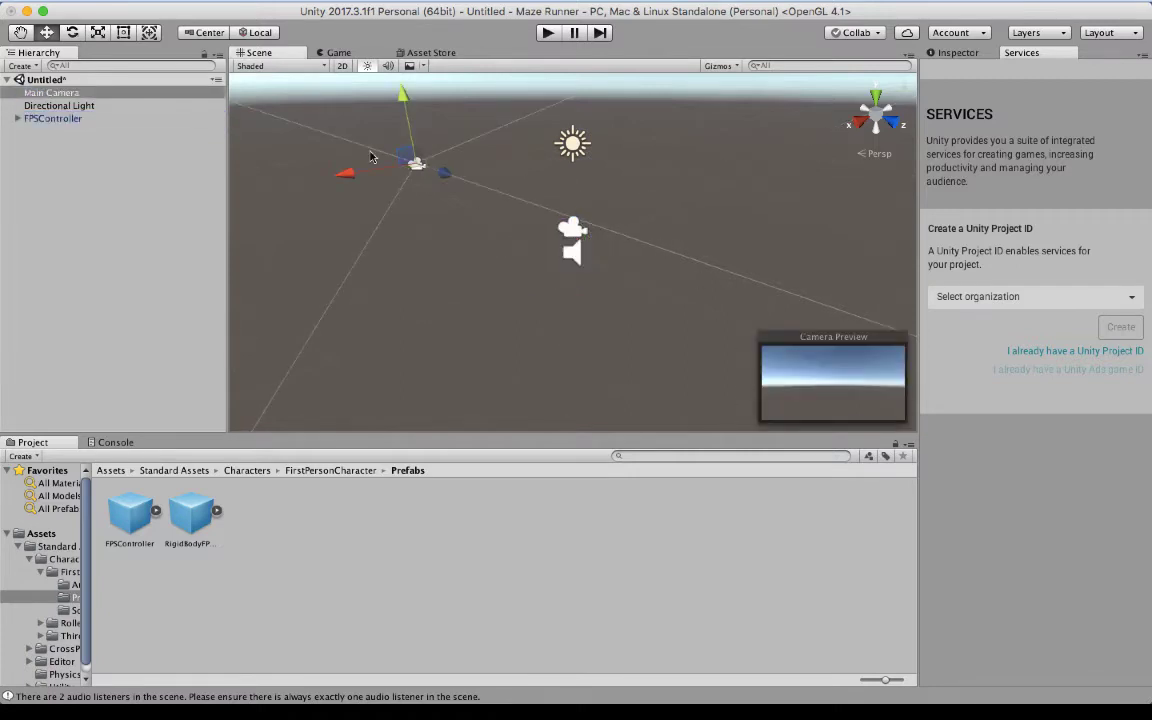
right_click(67, 91)
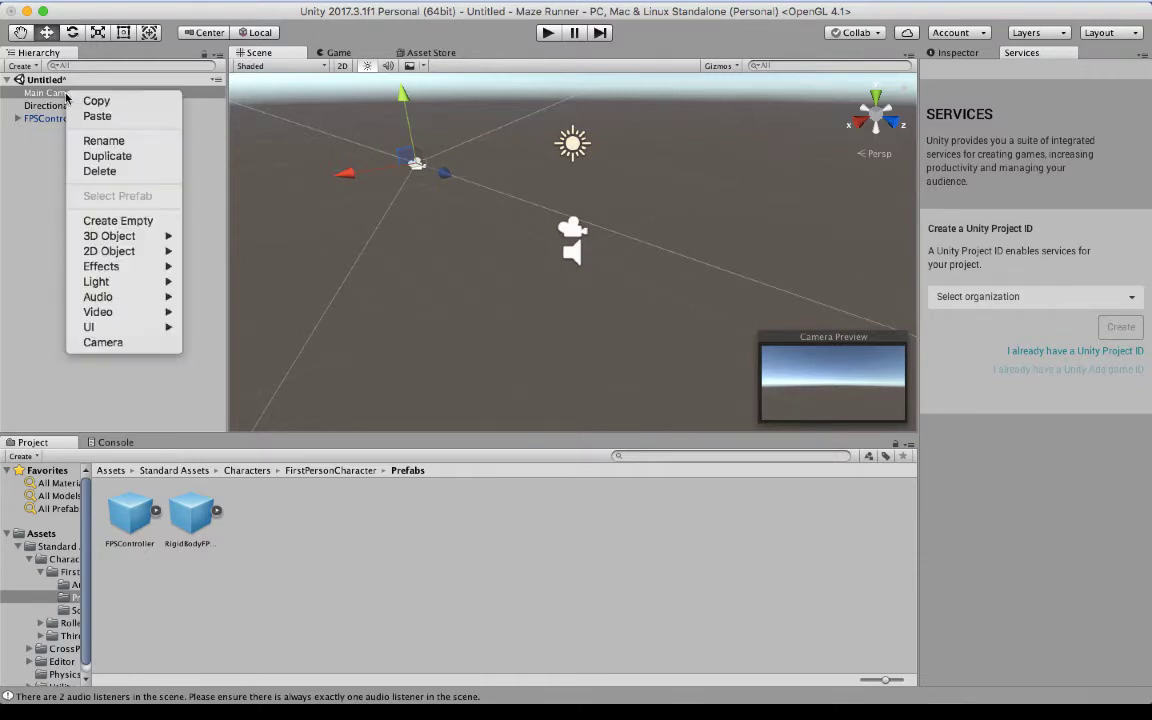
click(105, 170)
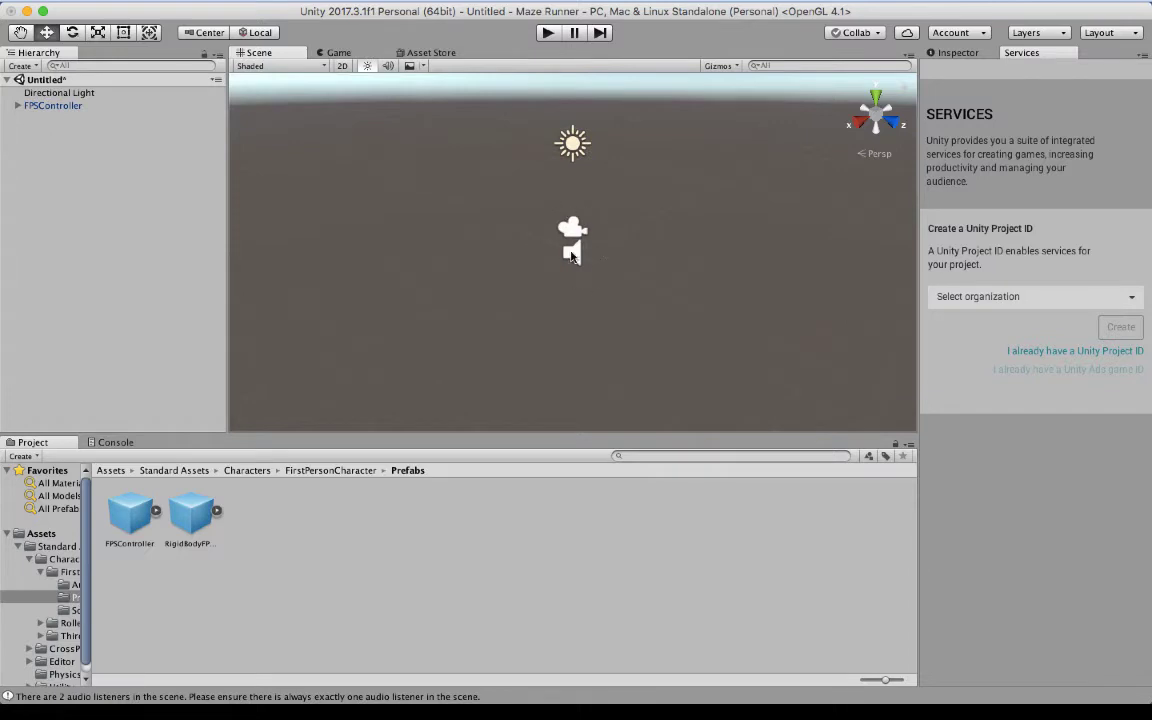
- Run the scene and examine the FPSController's position and component settings during play and after stopping
click(548, 33)
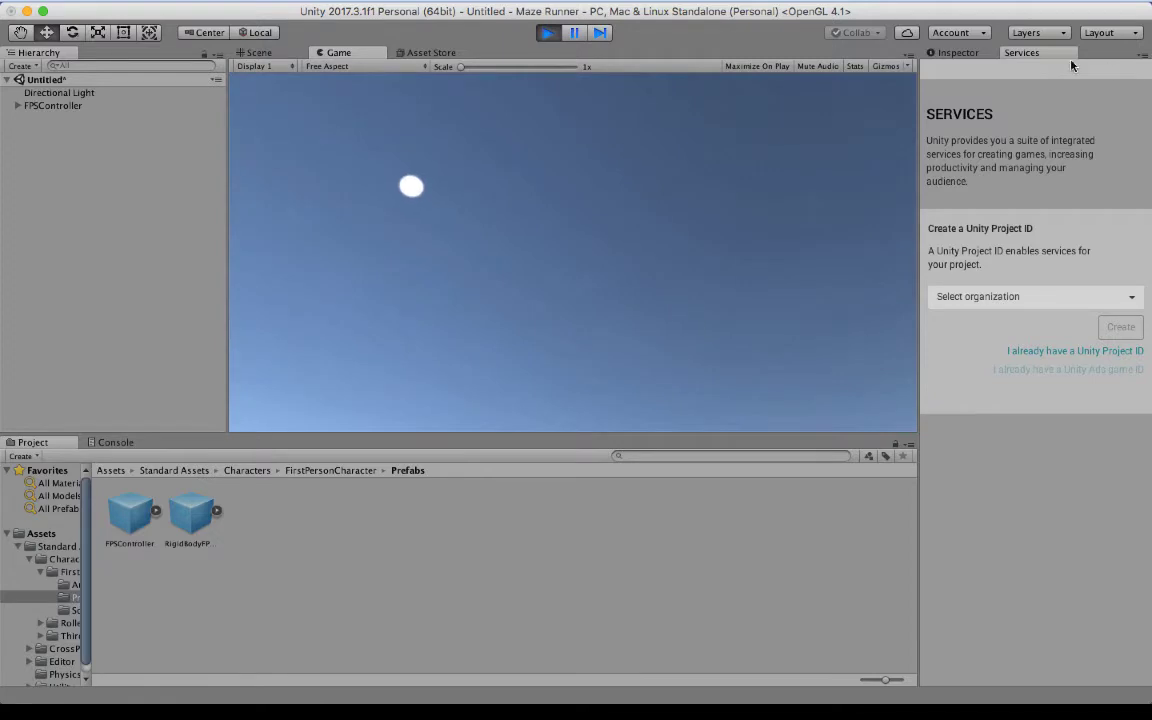
click(970, 52)
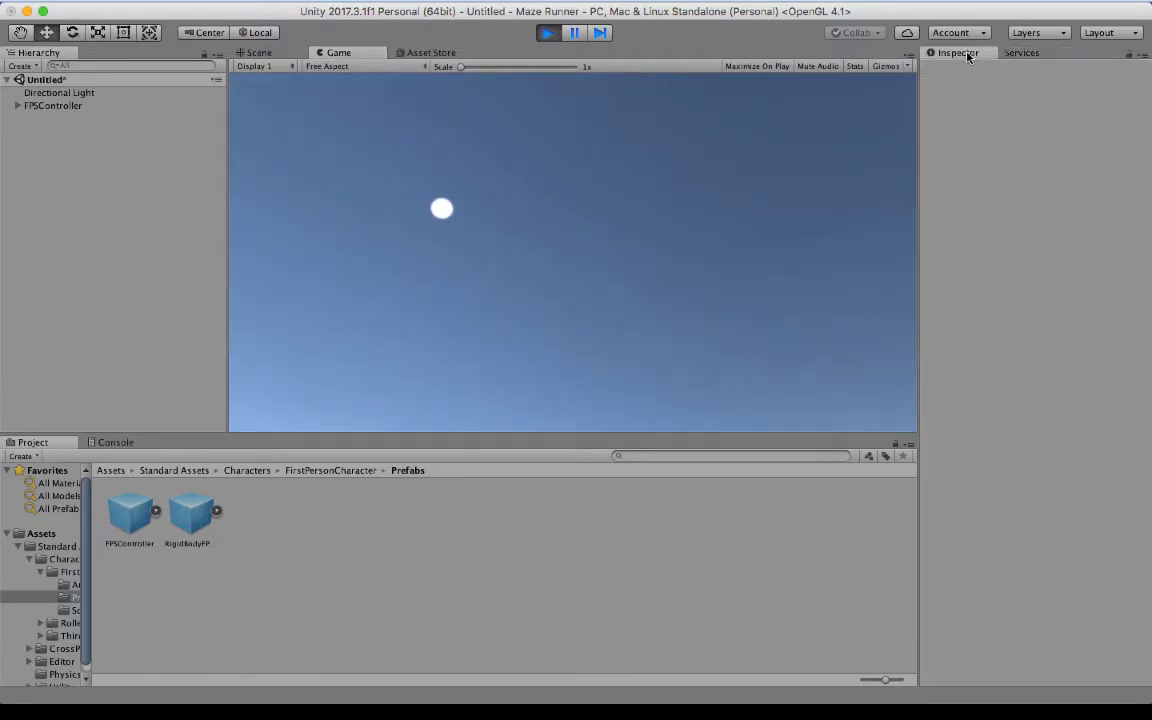
click(37, 107)
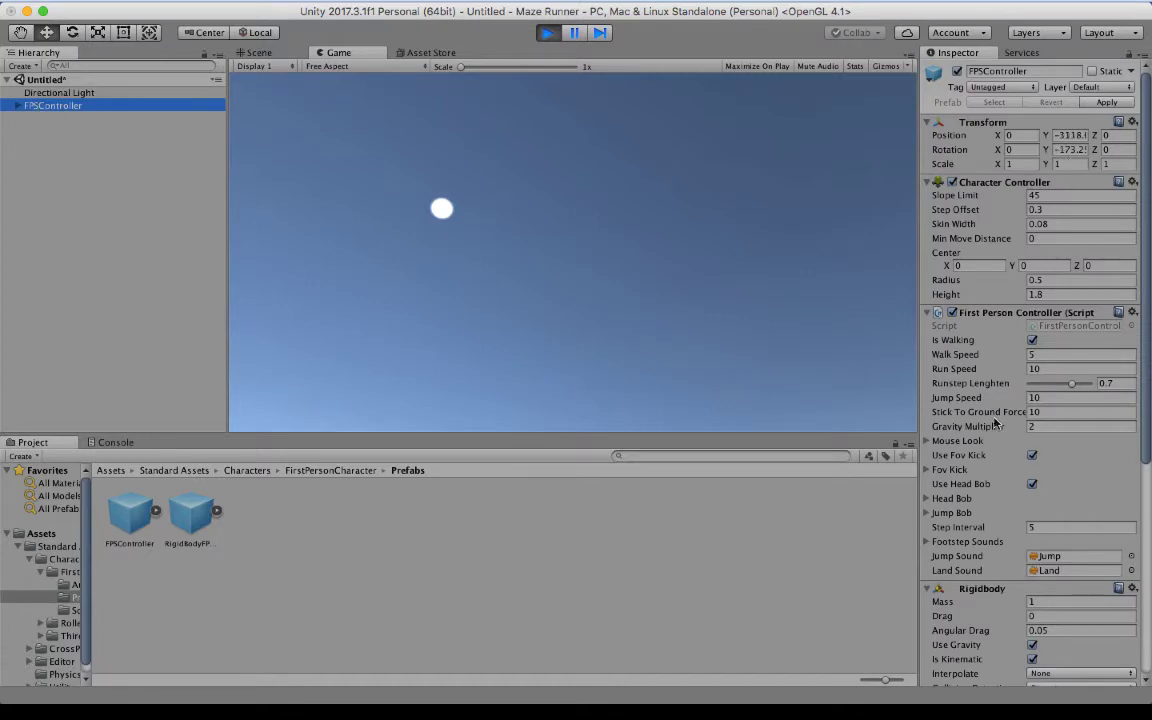
scroll(995, 422, down, 8)
scroll(995, 422, up, 8)
scroll(985, 445, down, 8)
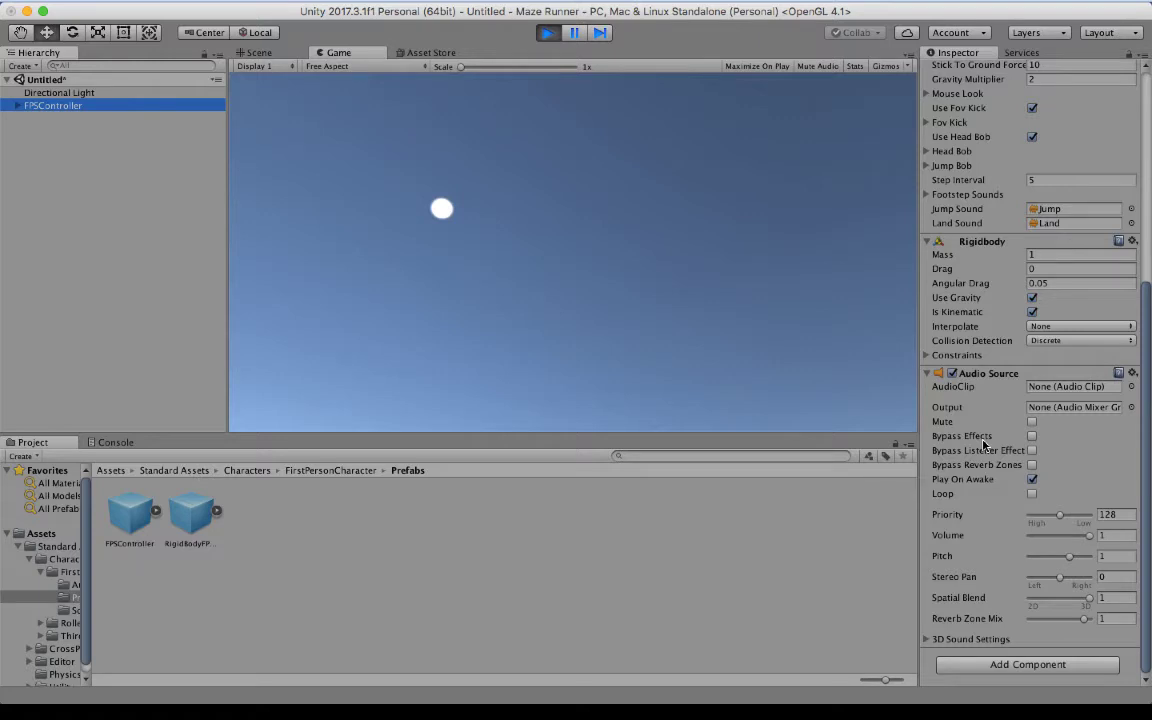
scroll(1037, 162, up, 8)
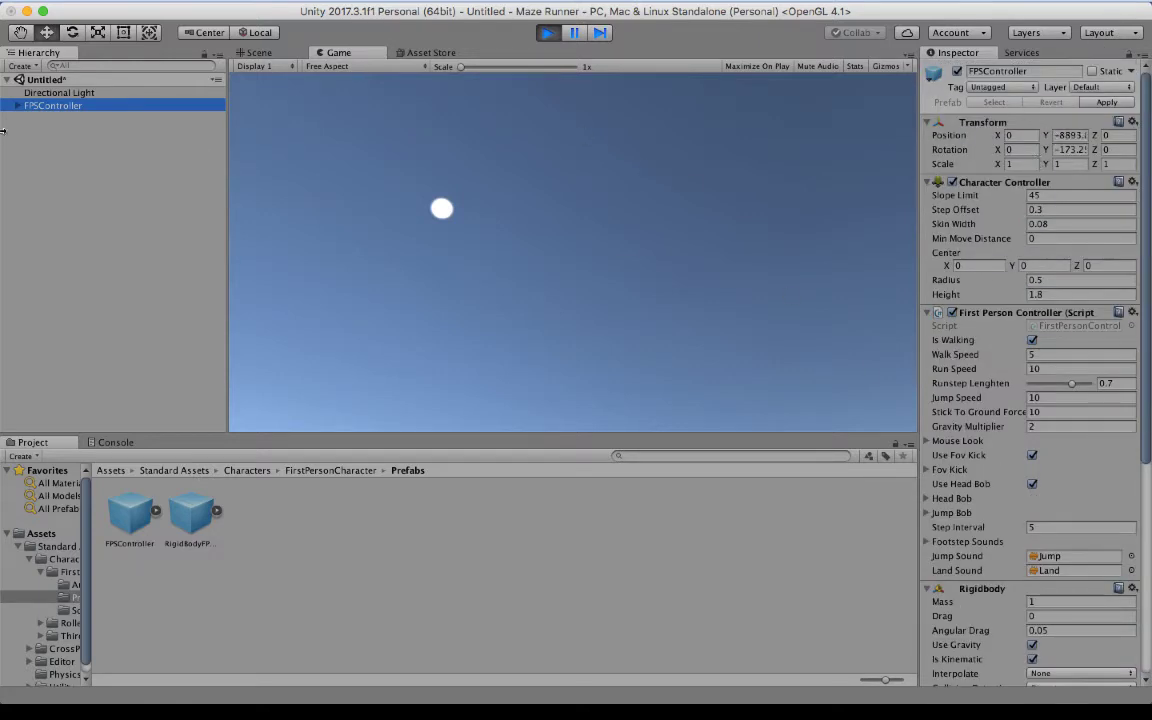
click(54, 172)
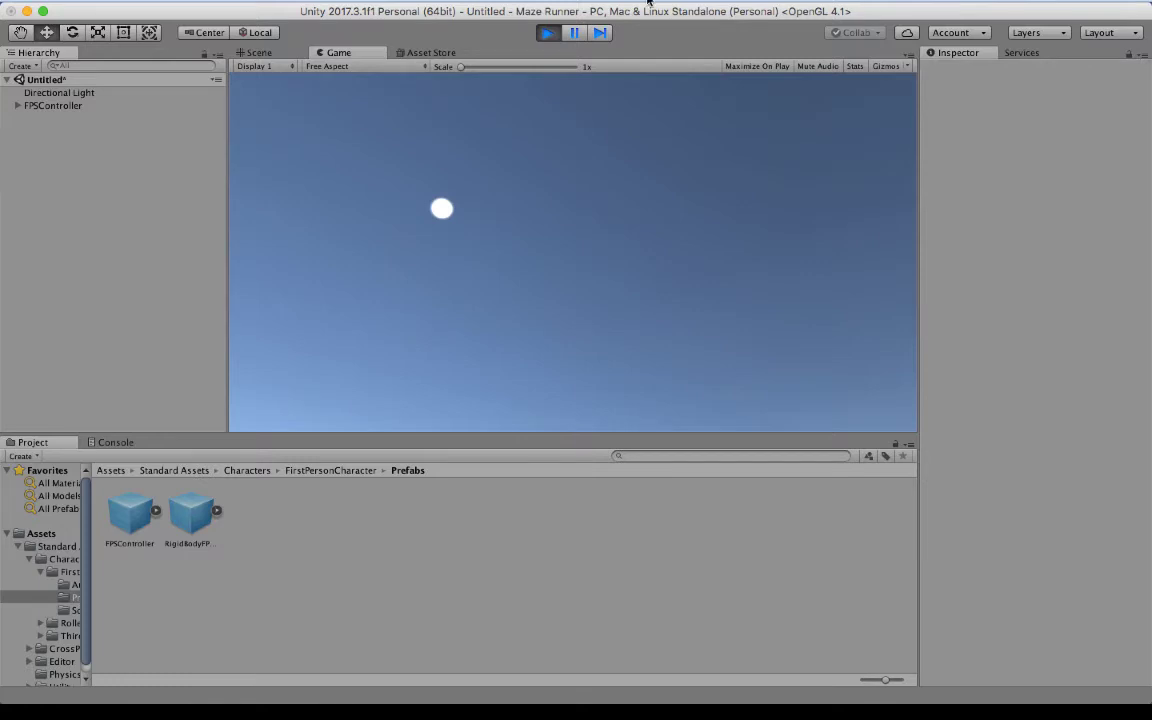
click(547, 32)
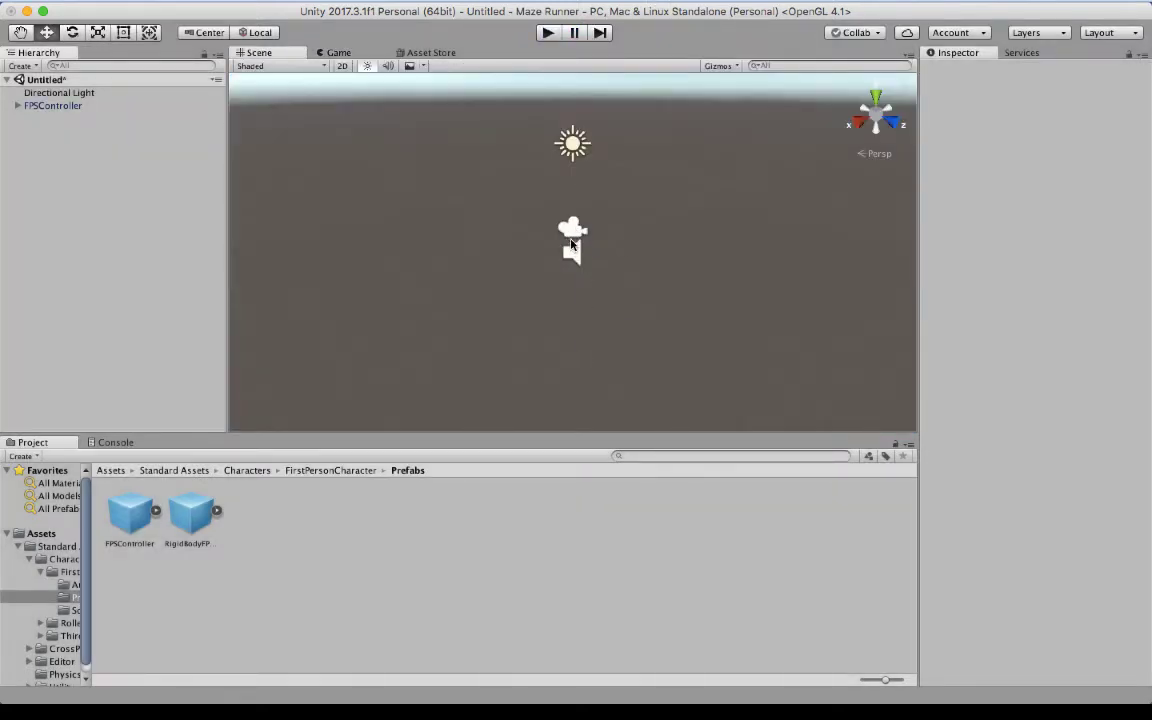
click(50, 106)
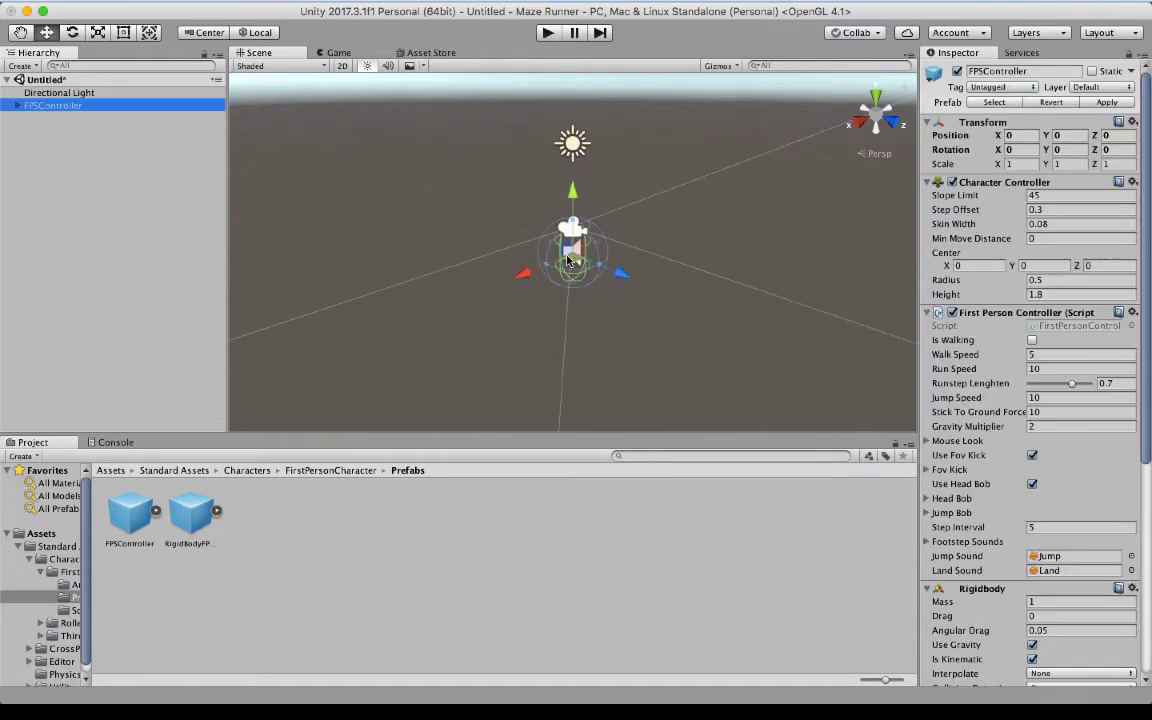
click(103, 185)
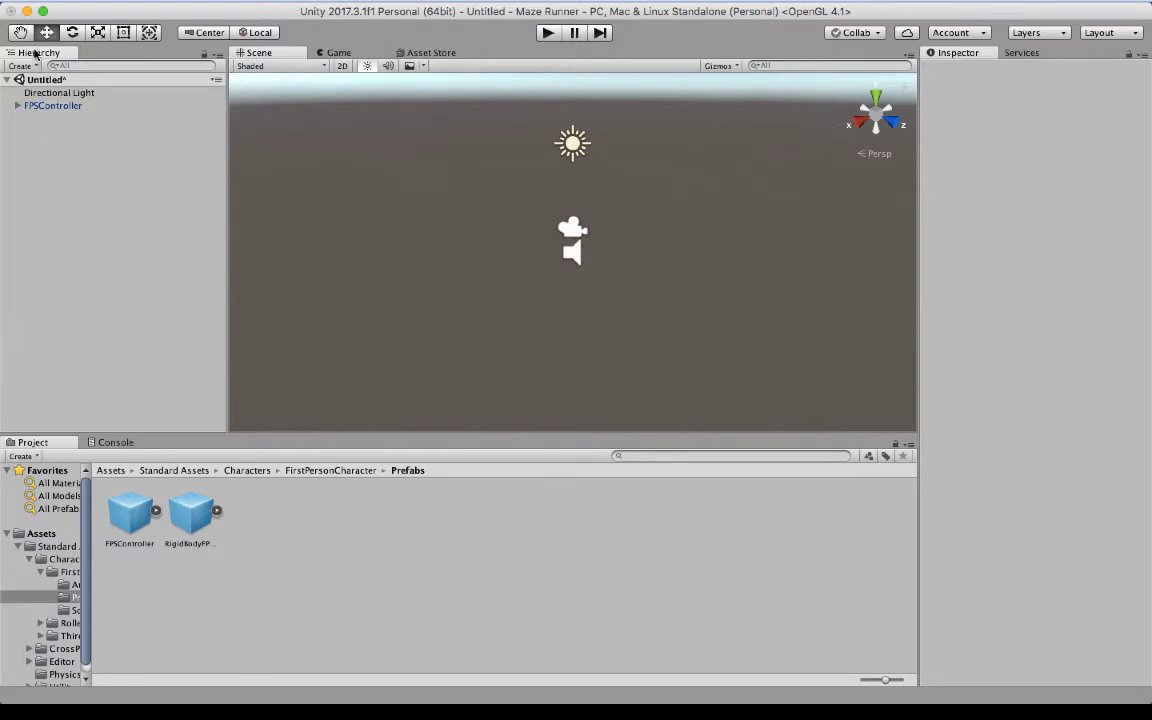
- Add a 3D cube to the scene and rename it Floor
right_click(41, 128)
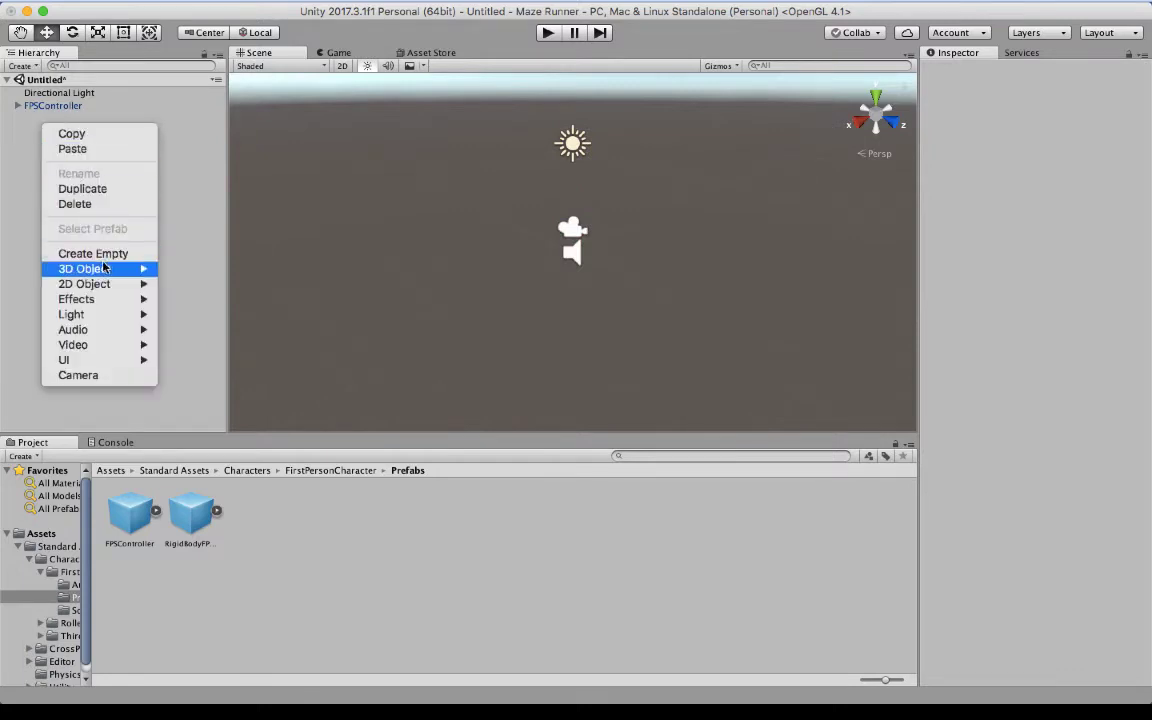
click(188, 268)
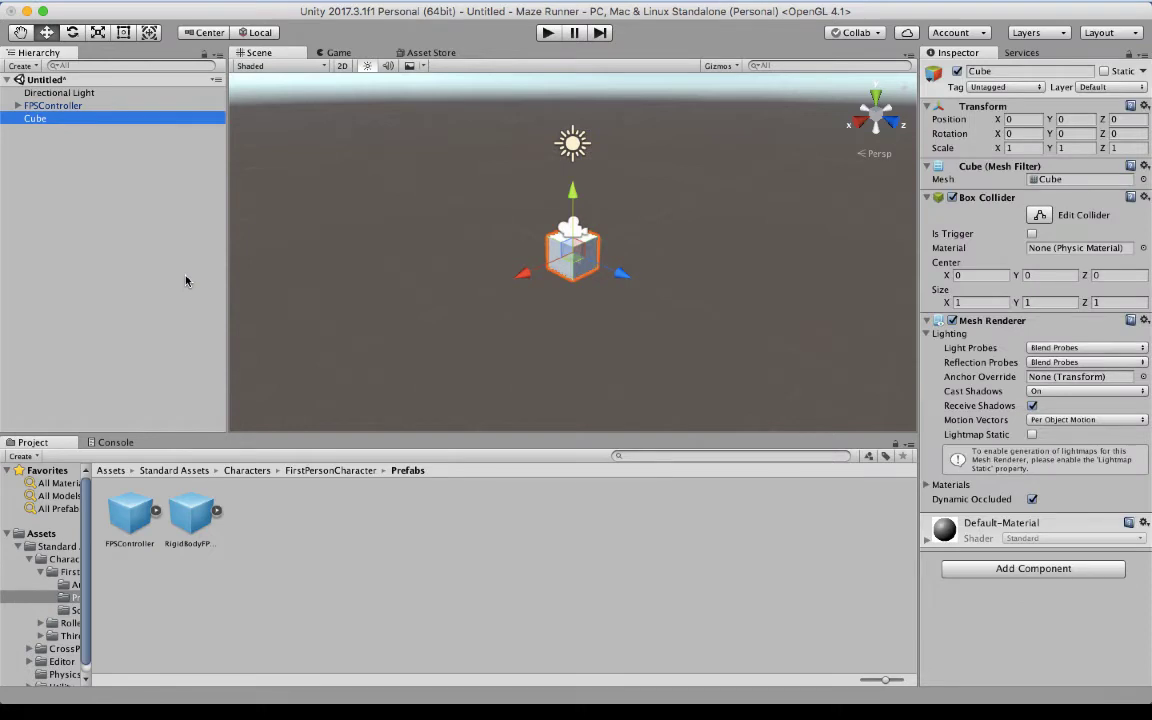
key(Tab)
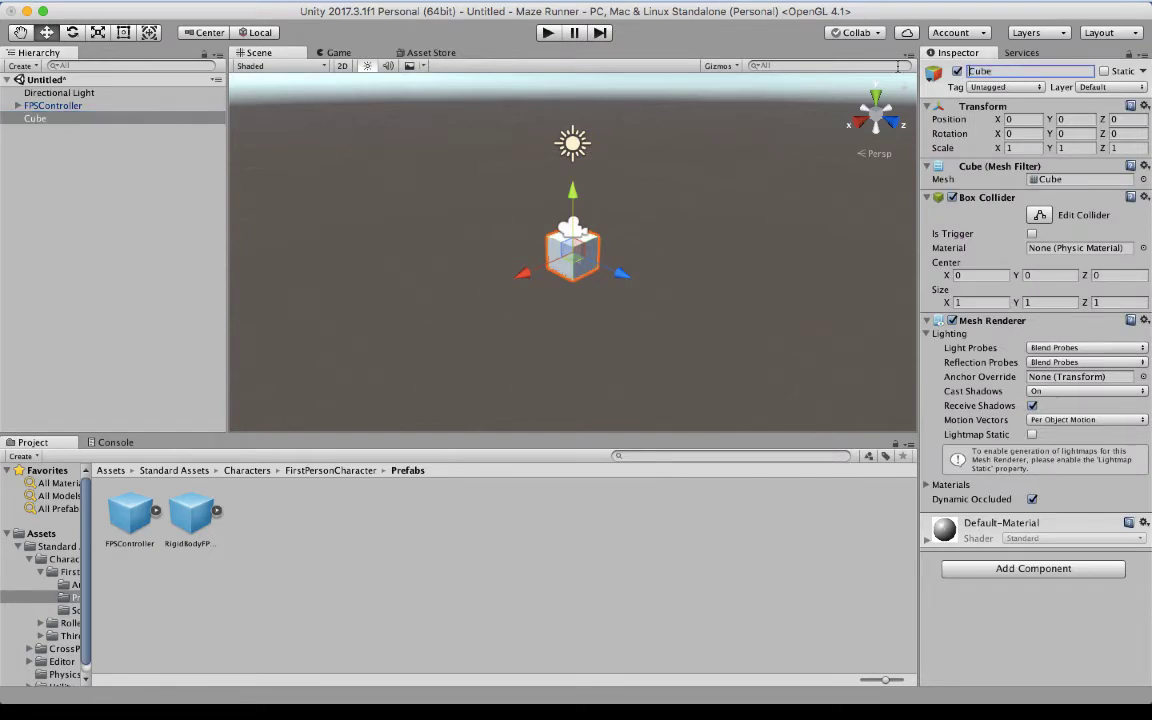
text(Floor)
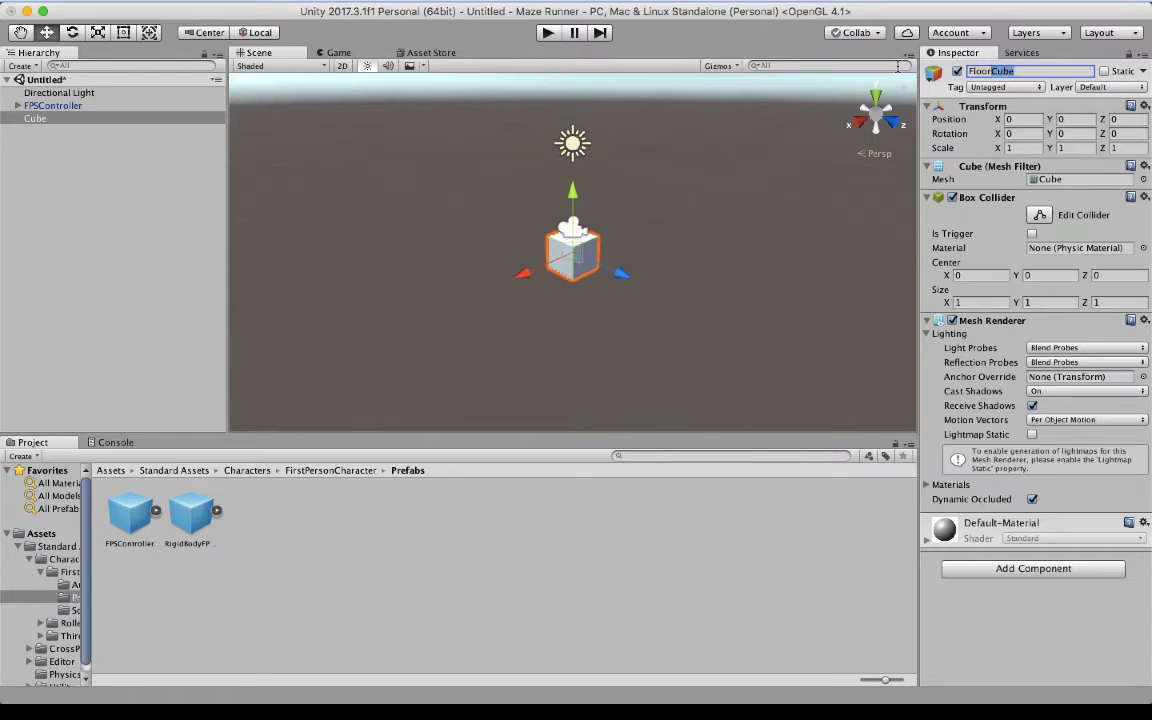
key(BackSpace)
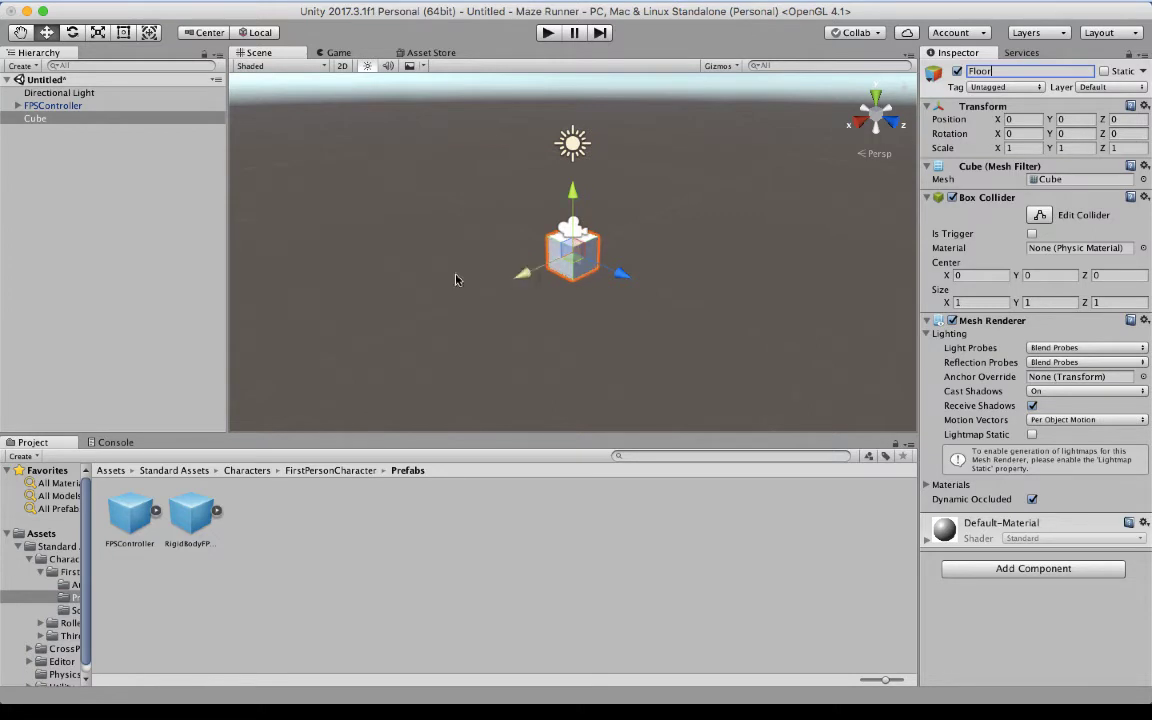
click(74, 106)
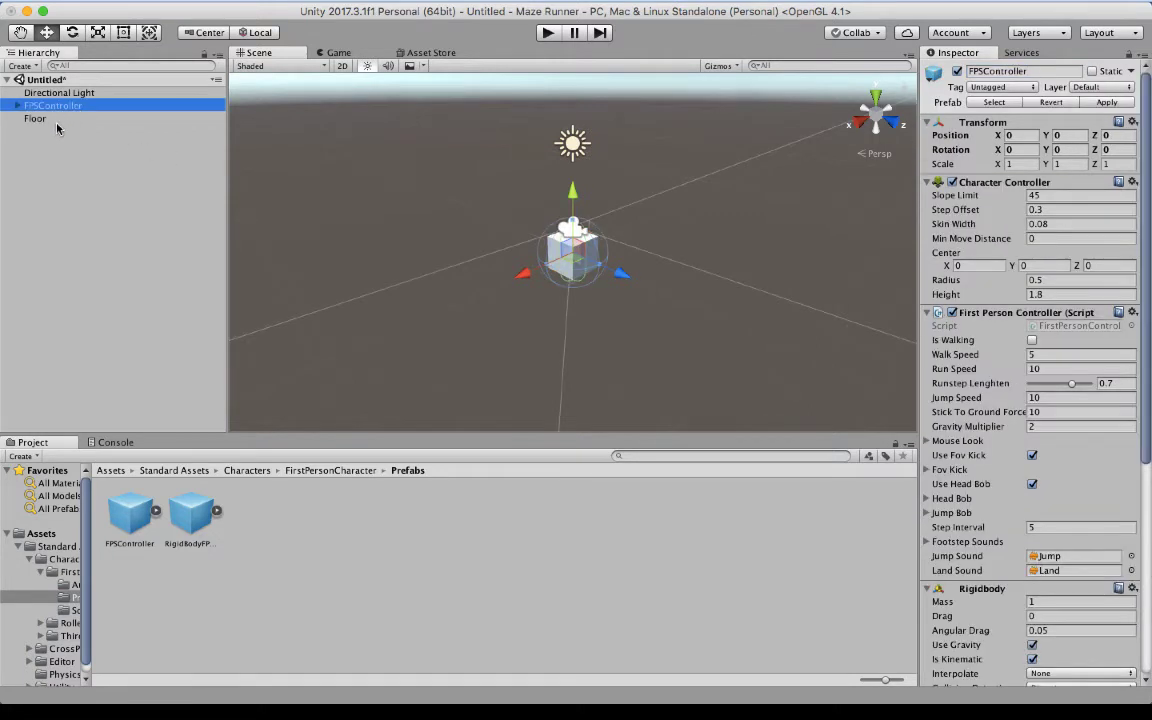
- Lower the Floor beneath the FPSController by setting its Y position to -2
click(40, 119)
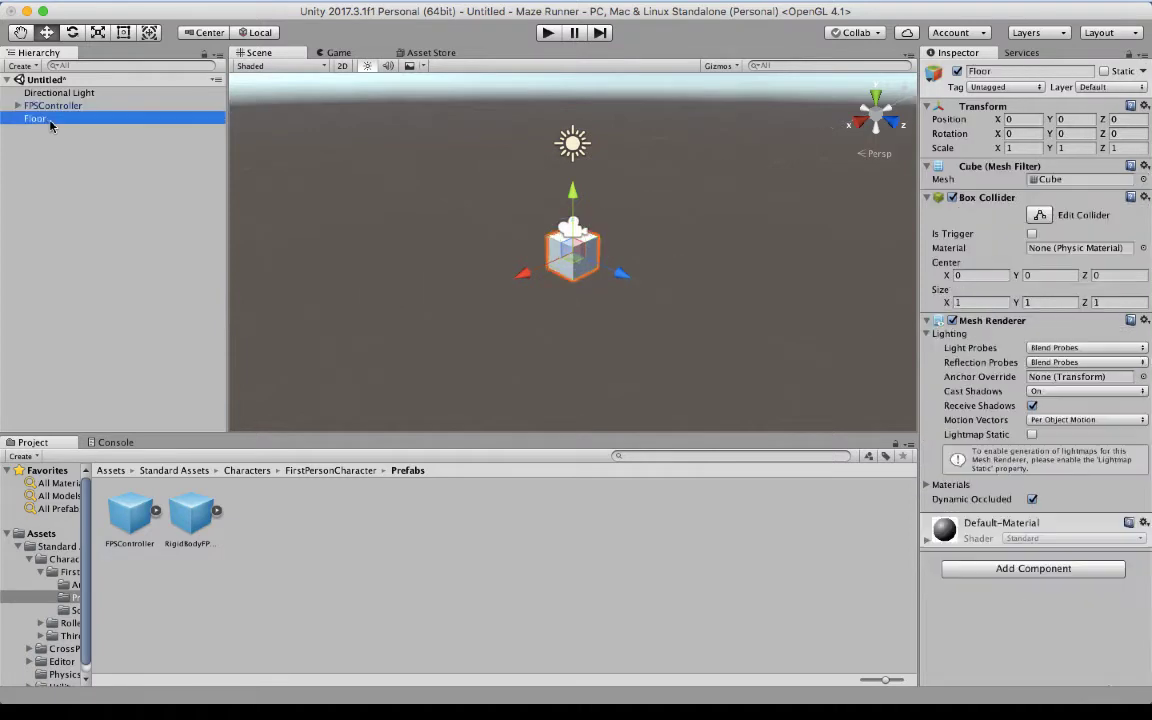
click(1076, 119)
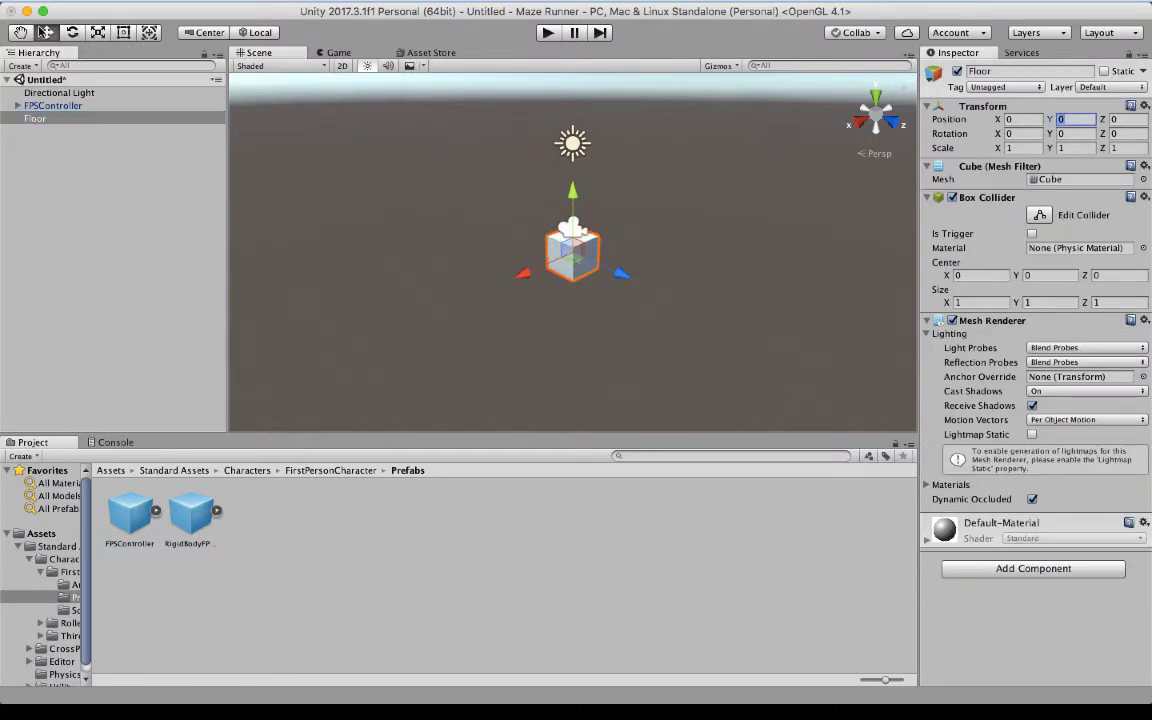
mouse_move(572, 198)
mouse_down()
mouse_move(572, 214)
mouse_move(572, 199)
mouse_up()
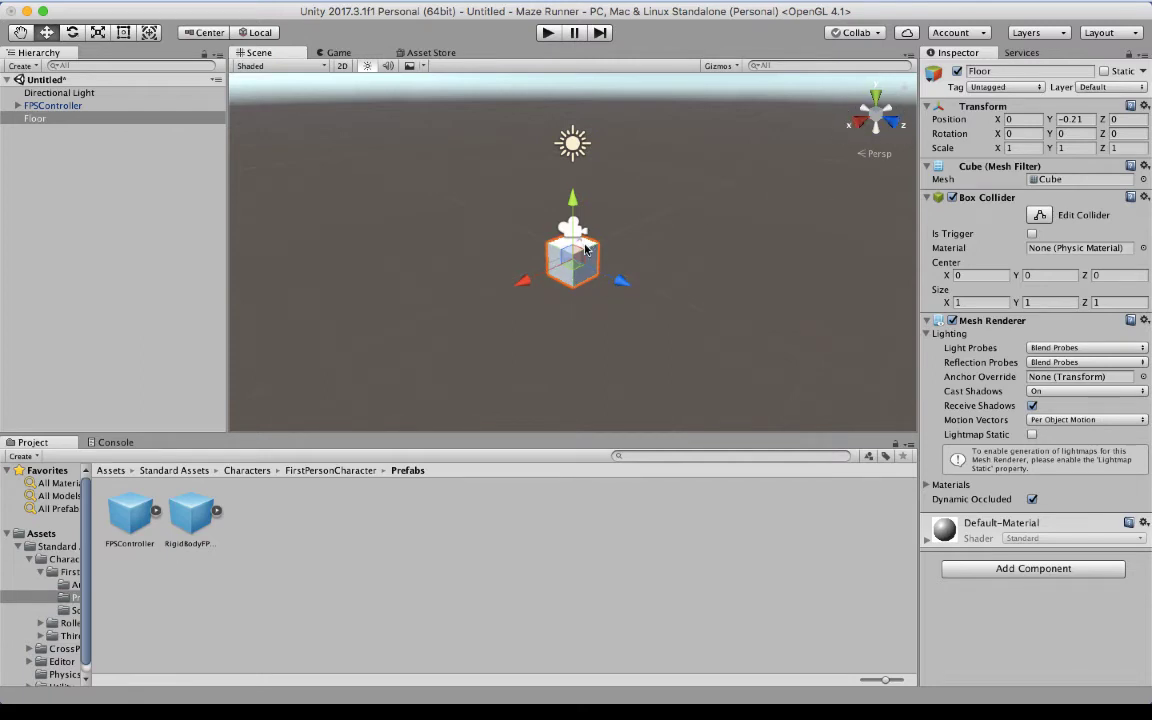
click(1074, 119)
text(-2)
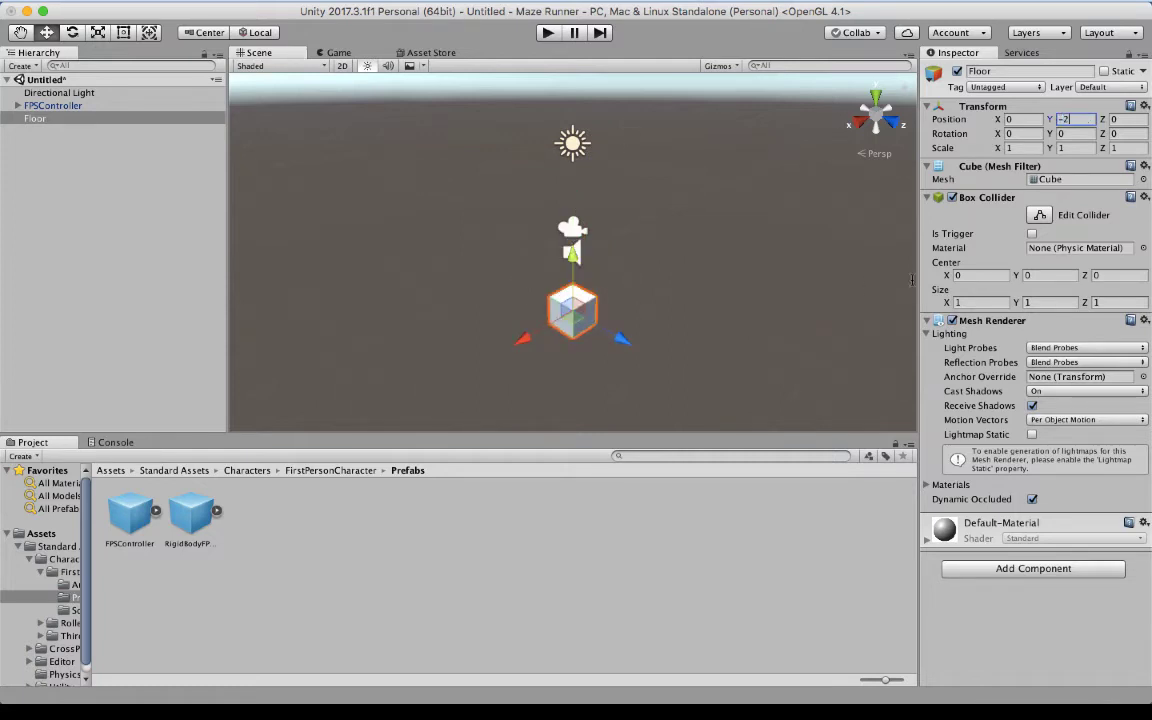
- Stretch the Floor into a slab by setting its X scale to 20 and its Z scale to 40
click(1018, 148)
text(20)
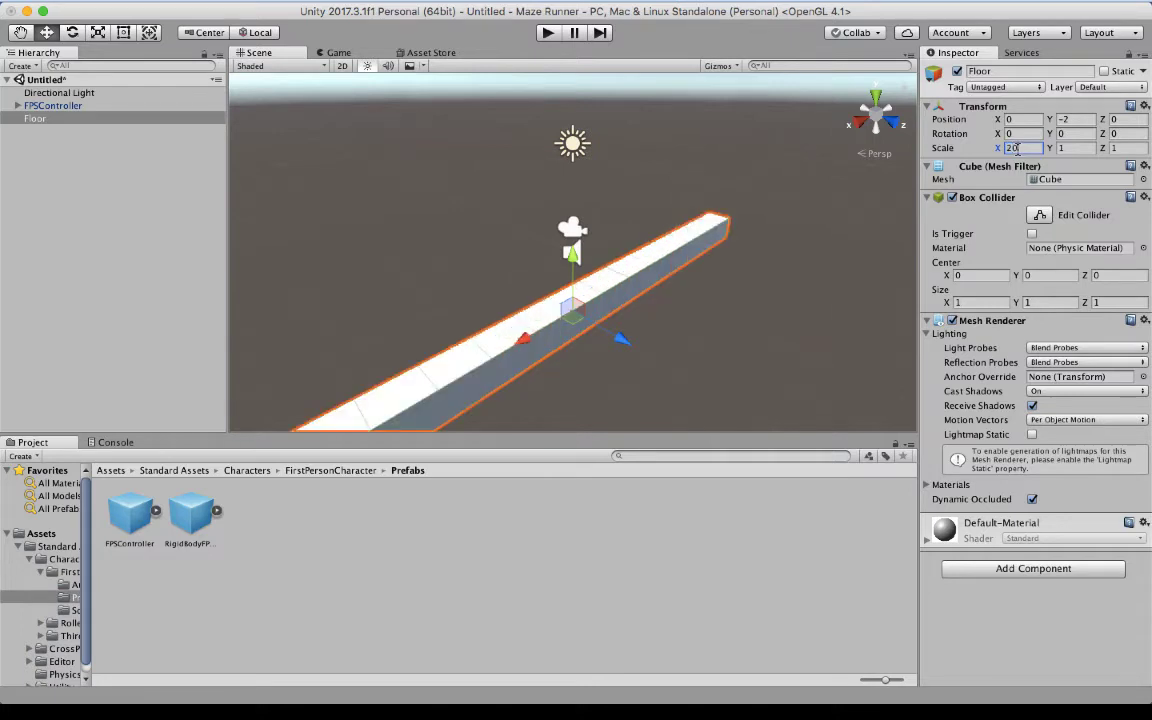
click(1078, 148)
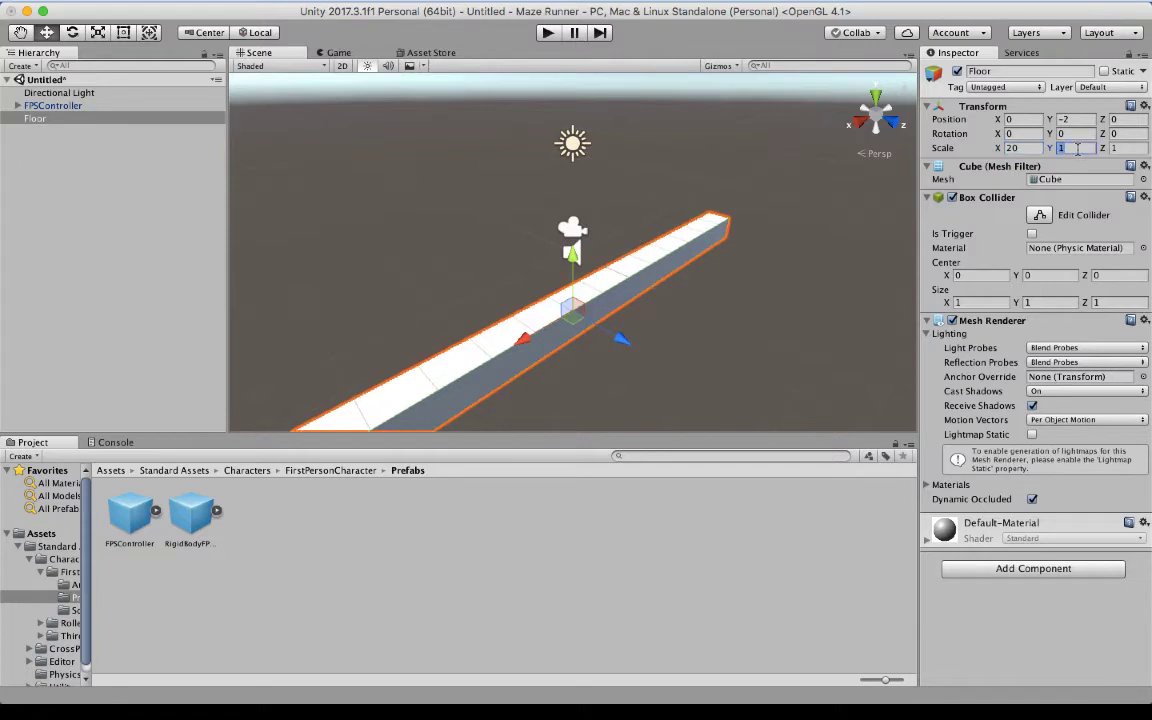
click(1127, 147)
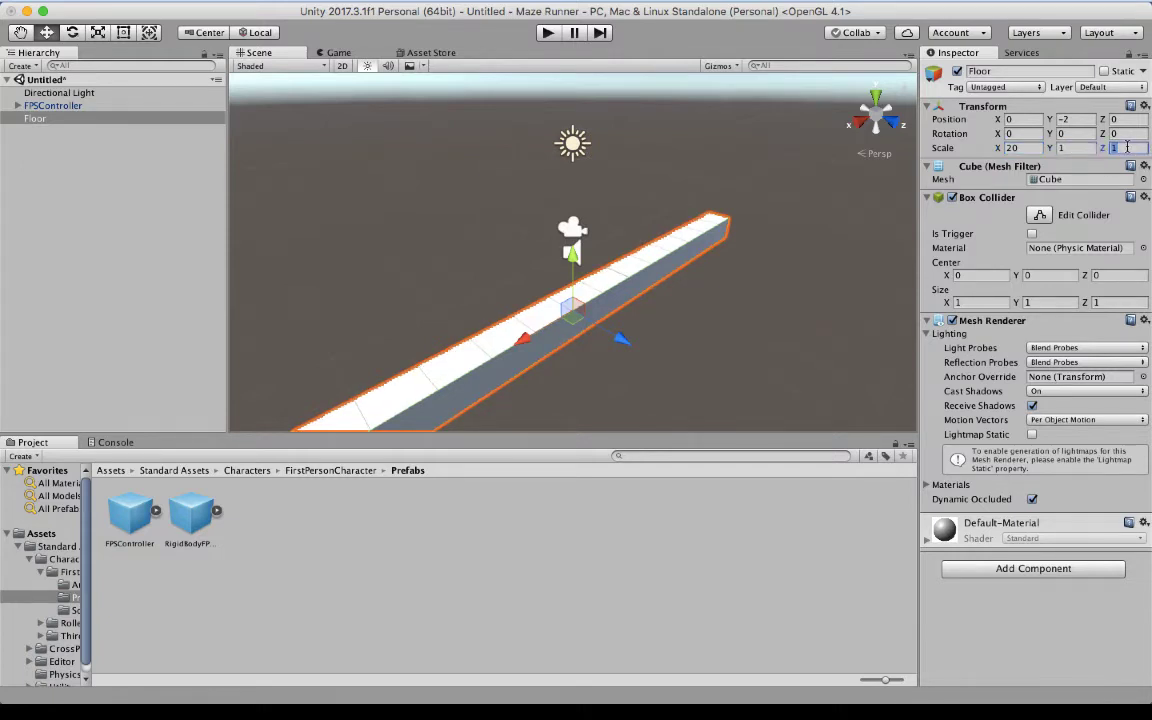
text(40)
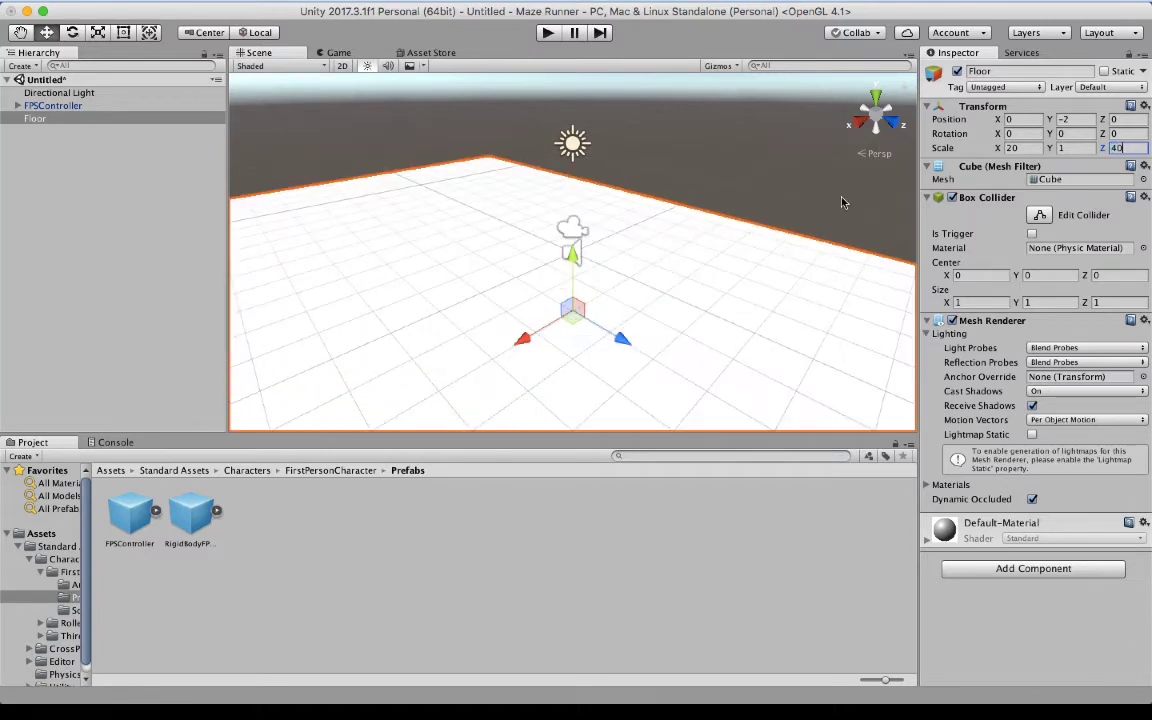
scroll(763, 205, down, 5)
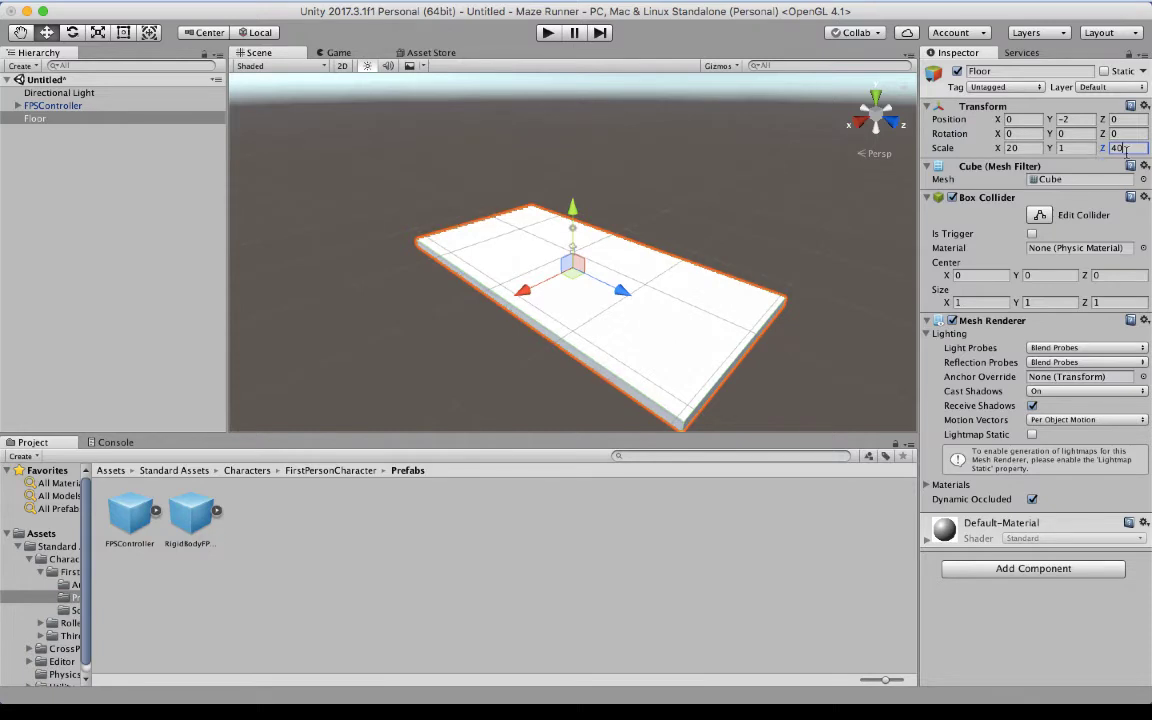
- Enlarge the Floor to a square by setting both its Z and X scale to 80
drag(1125, 148, 1099, 148)
text(80)
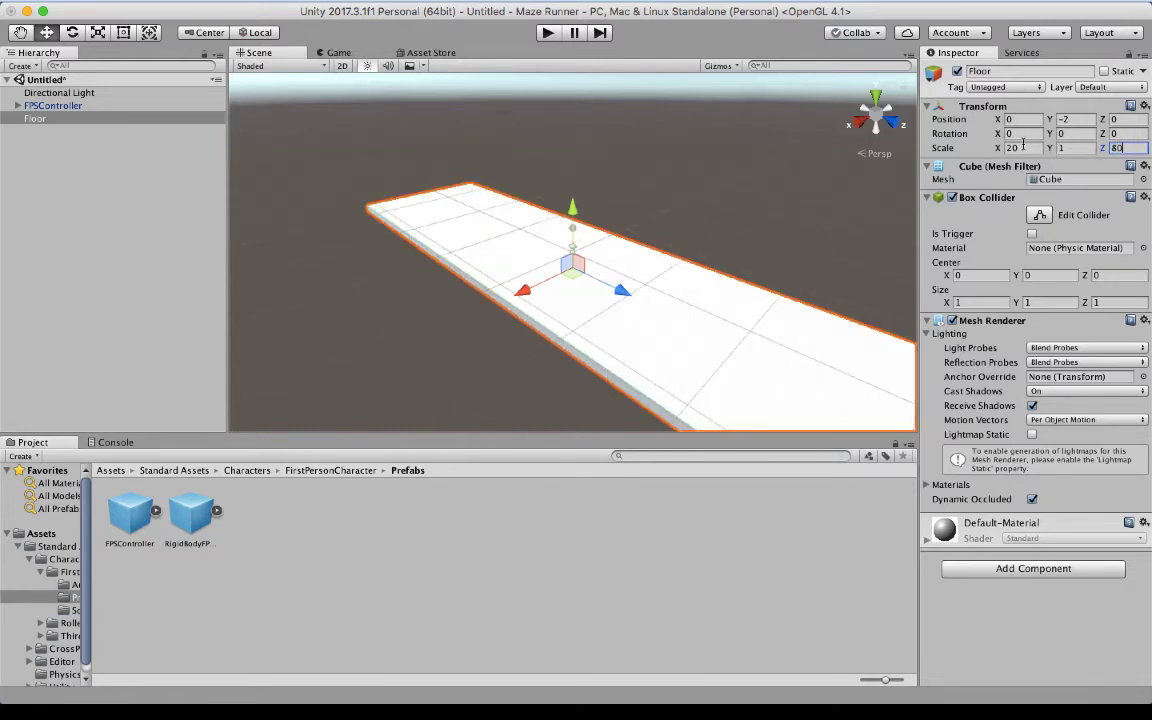
click(1012, 148)
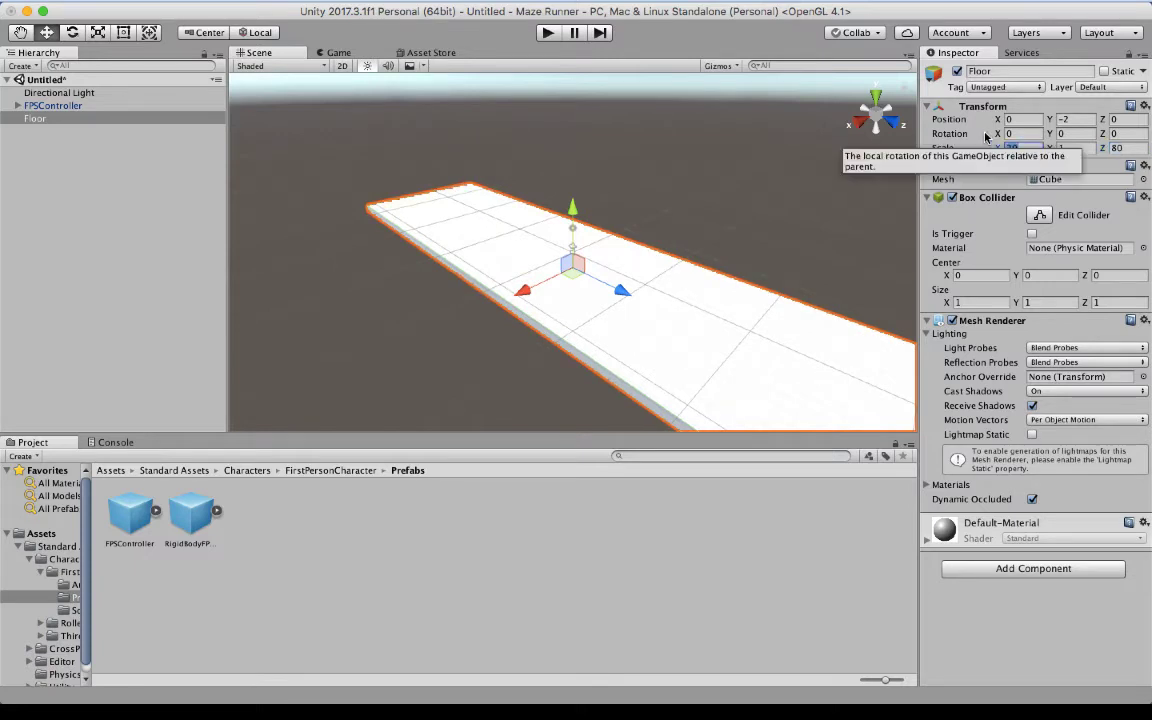
text(80)
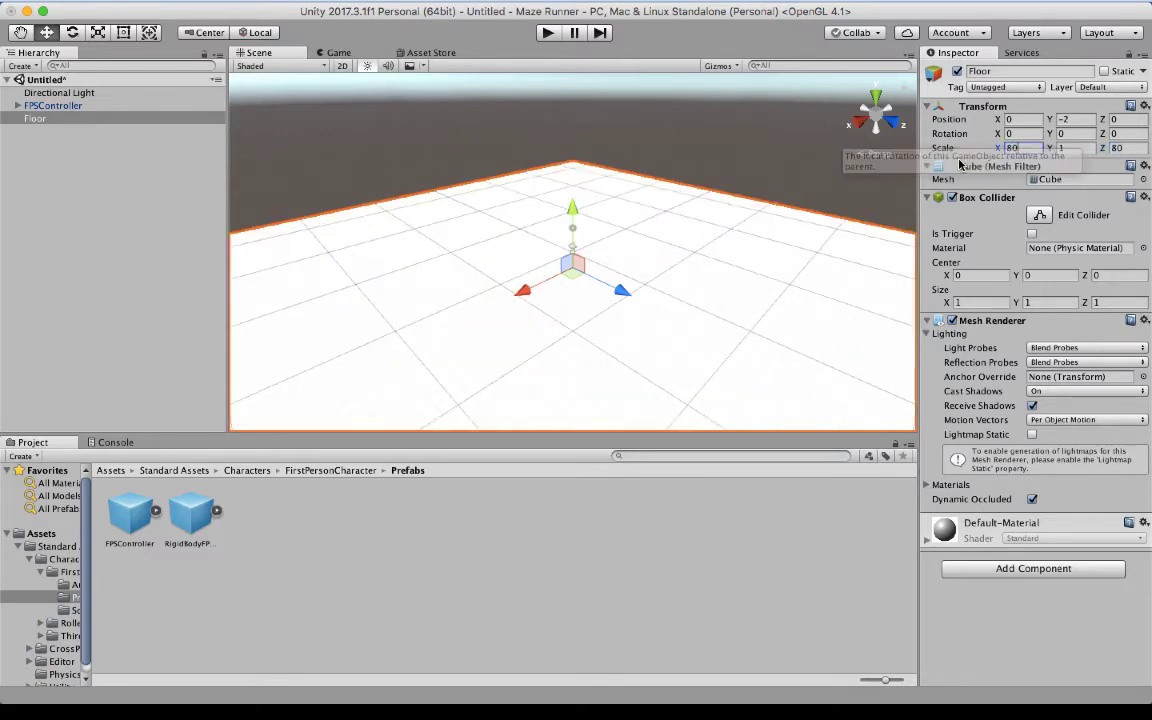
scroll(683, 280, down, 6)
scroll(683, 280, up, 6)
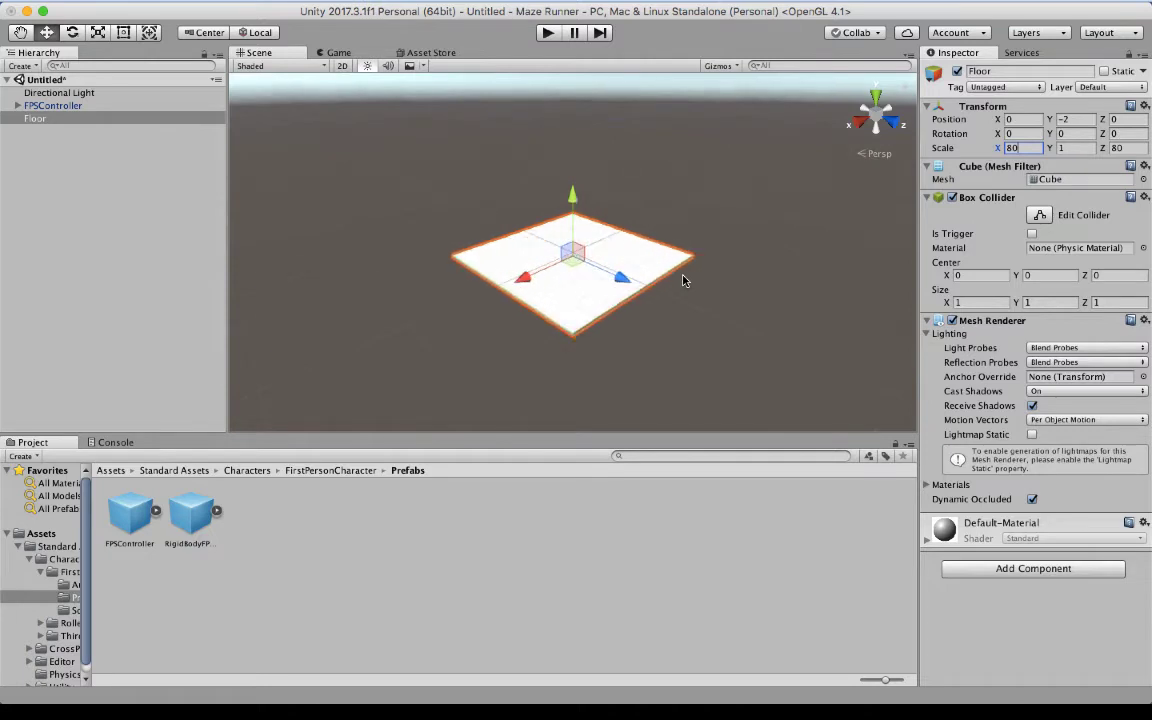
scroll(683, 280, up, 1)
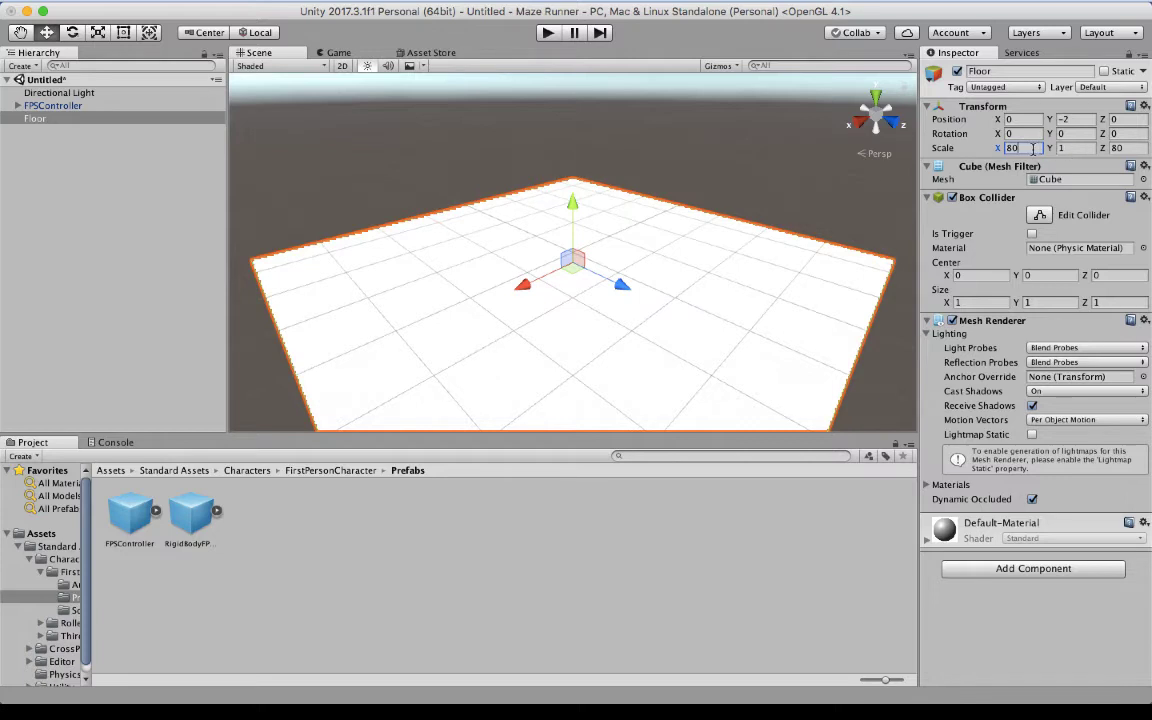
- Reduce the Floor's size by setting its X scale to 10 and its Z scale to 20
double_click(1033, 148)
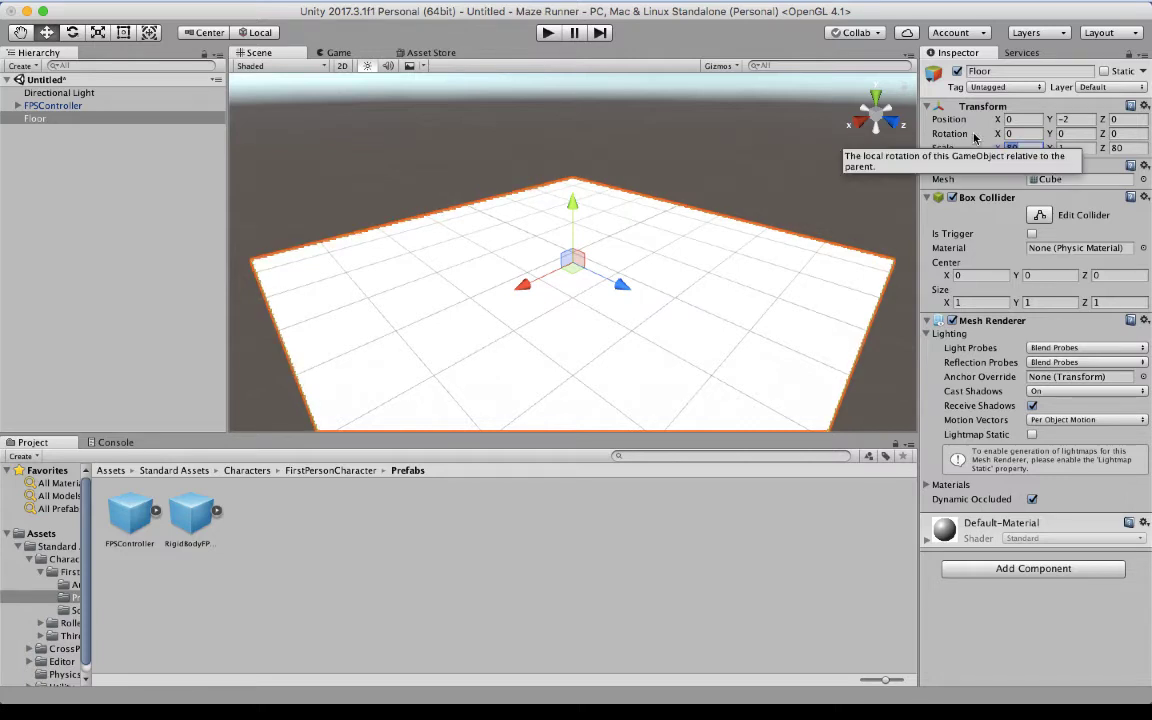
text(10)
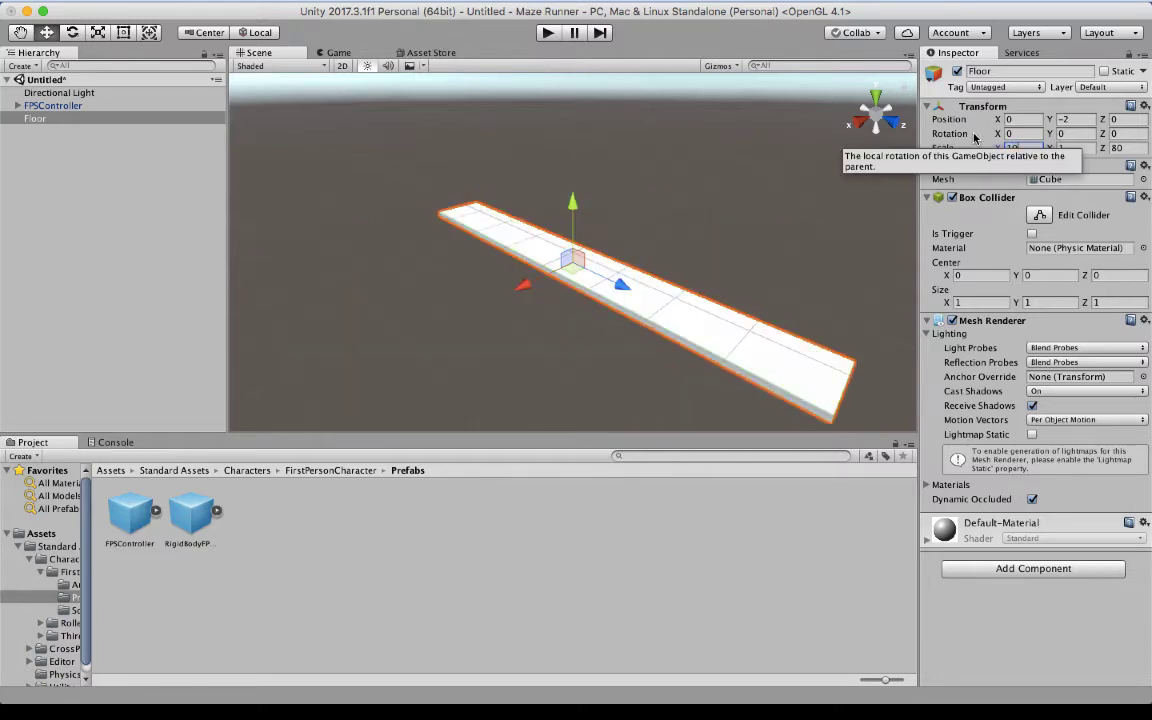
double_click(1127, 148)
text(20)
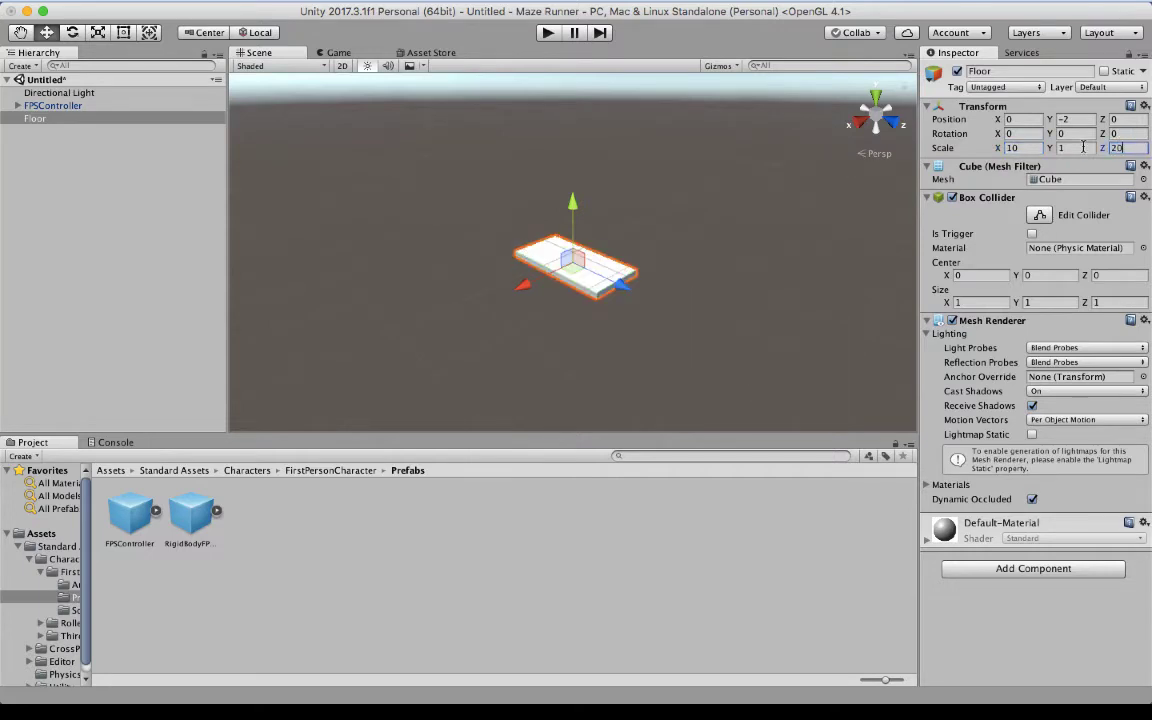
scroll(656, 270, up, 5)
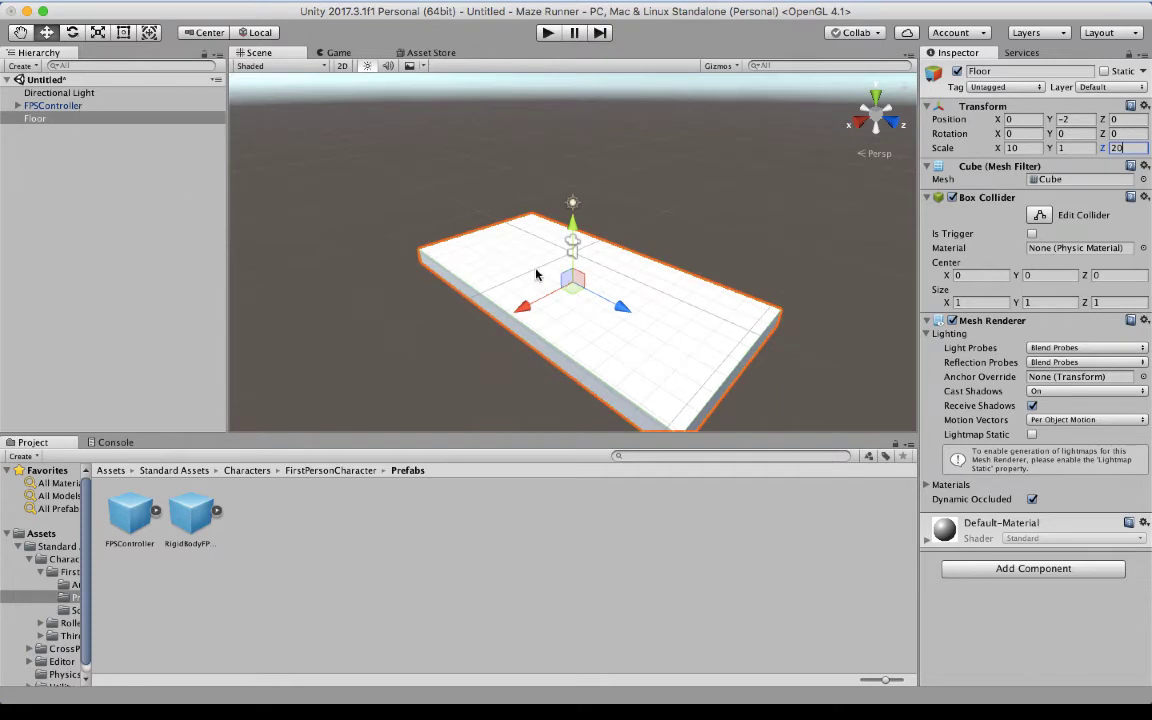
- Run the scene, test jumping and walking around on the Floor and off its edge, and stop it again
click(548, 33)
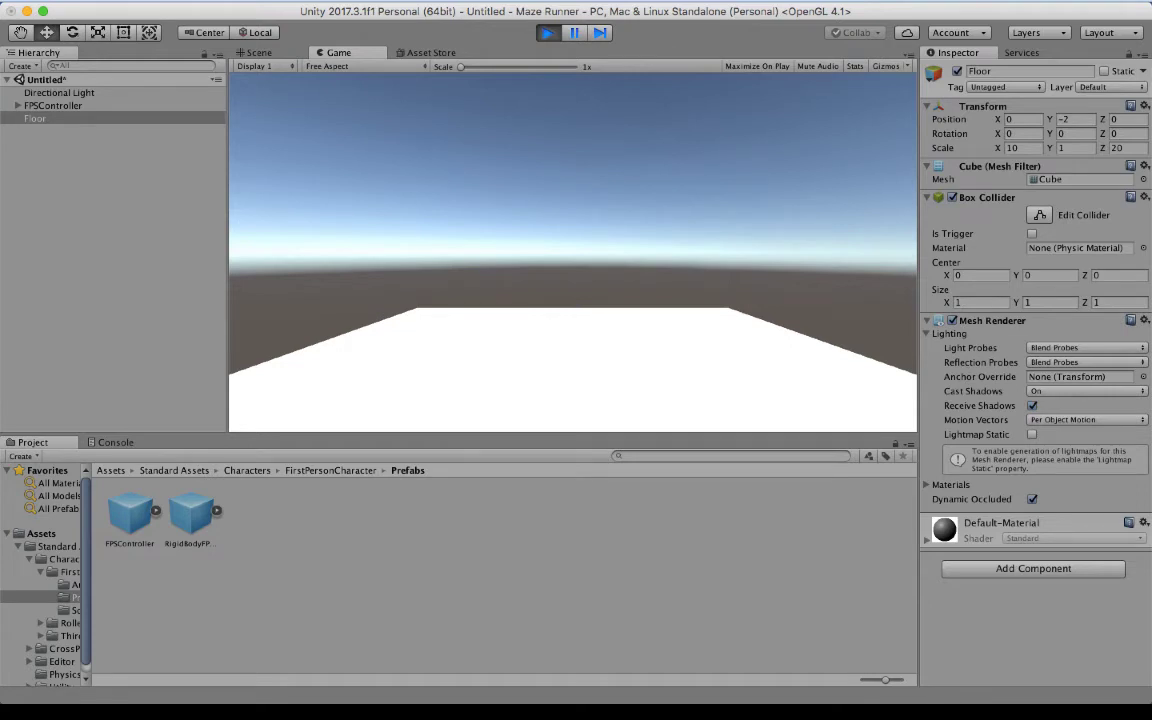
key(space)
key(space)
key(w)
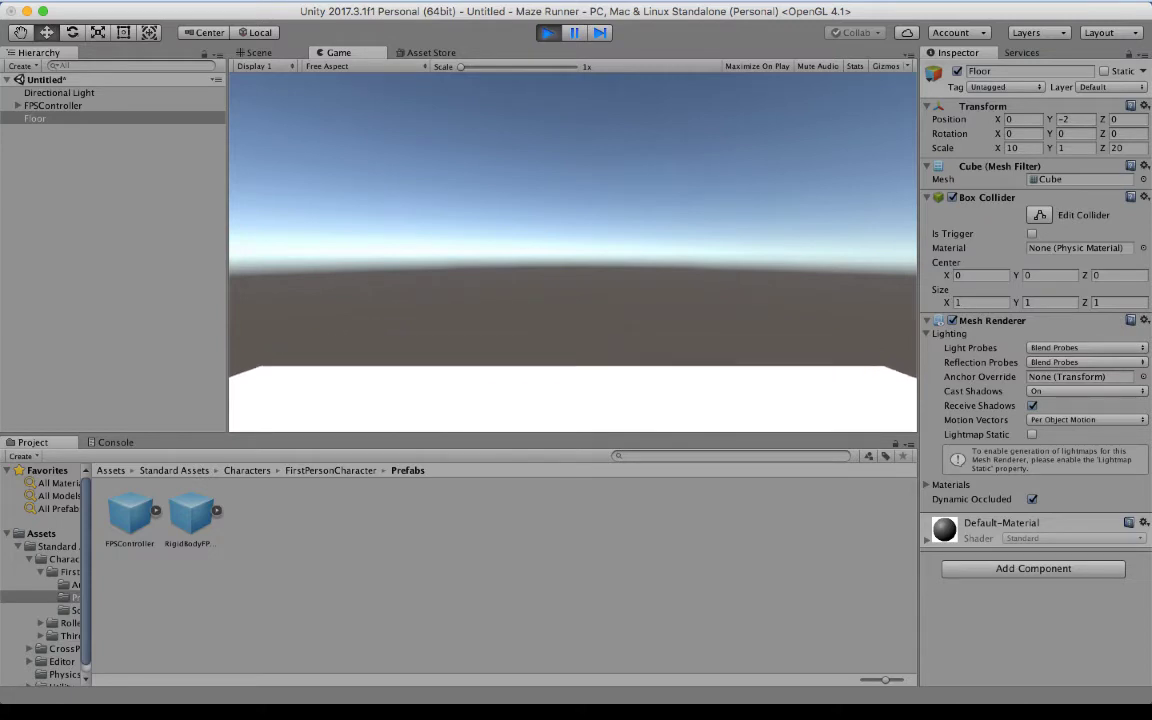
key(a)
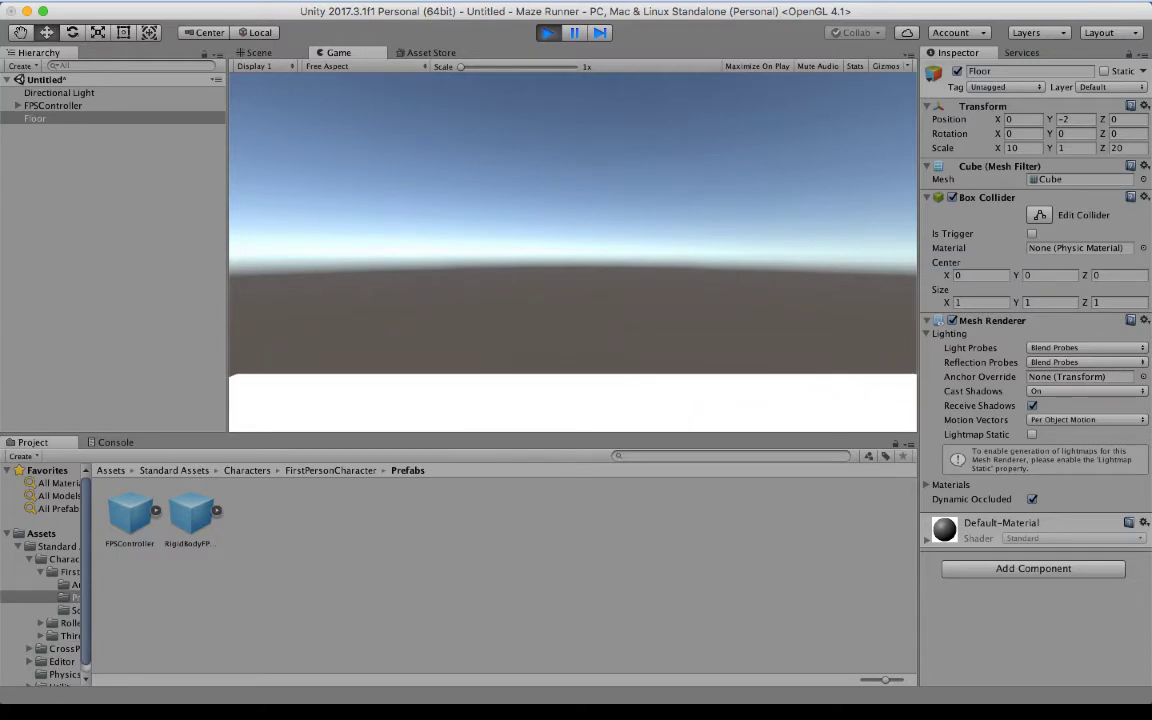
key(w)
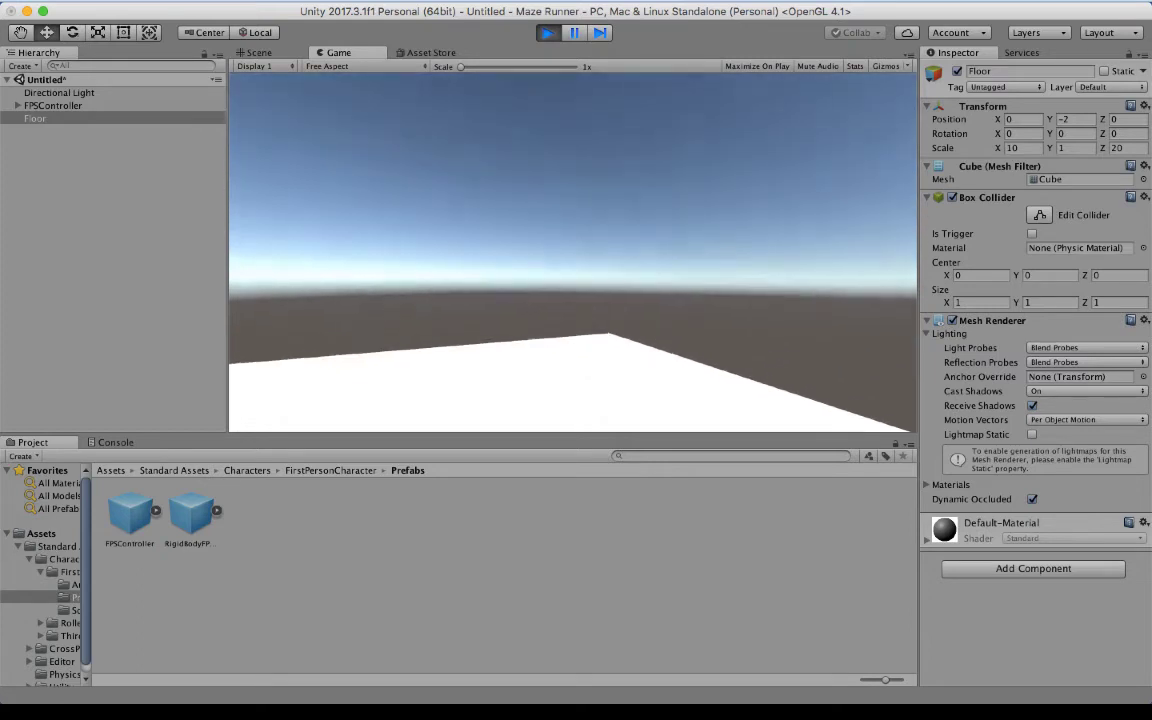
key(w)
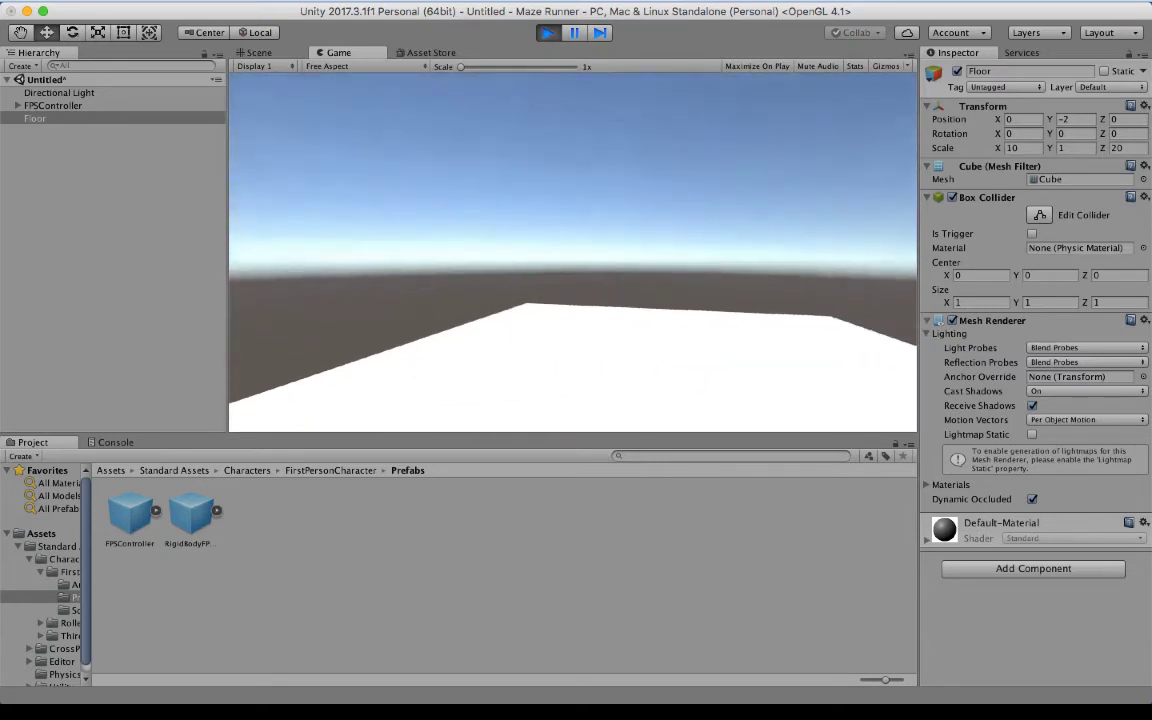
key(s)
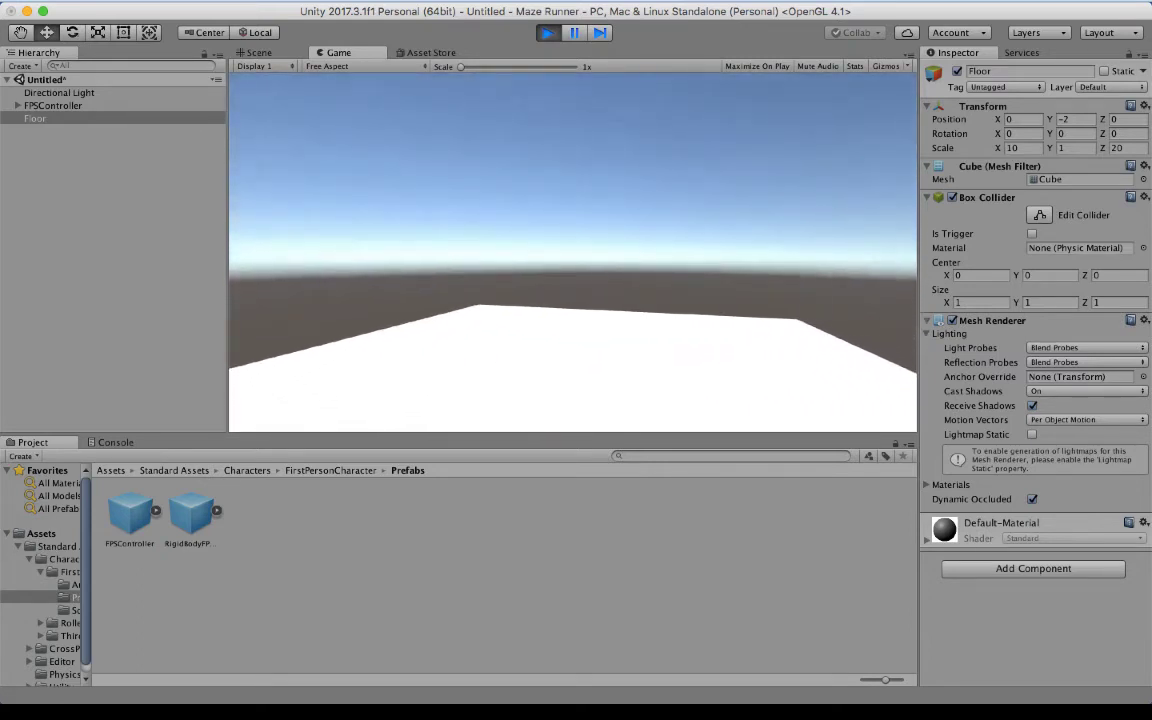
key(s)
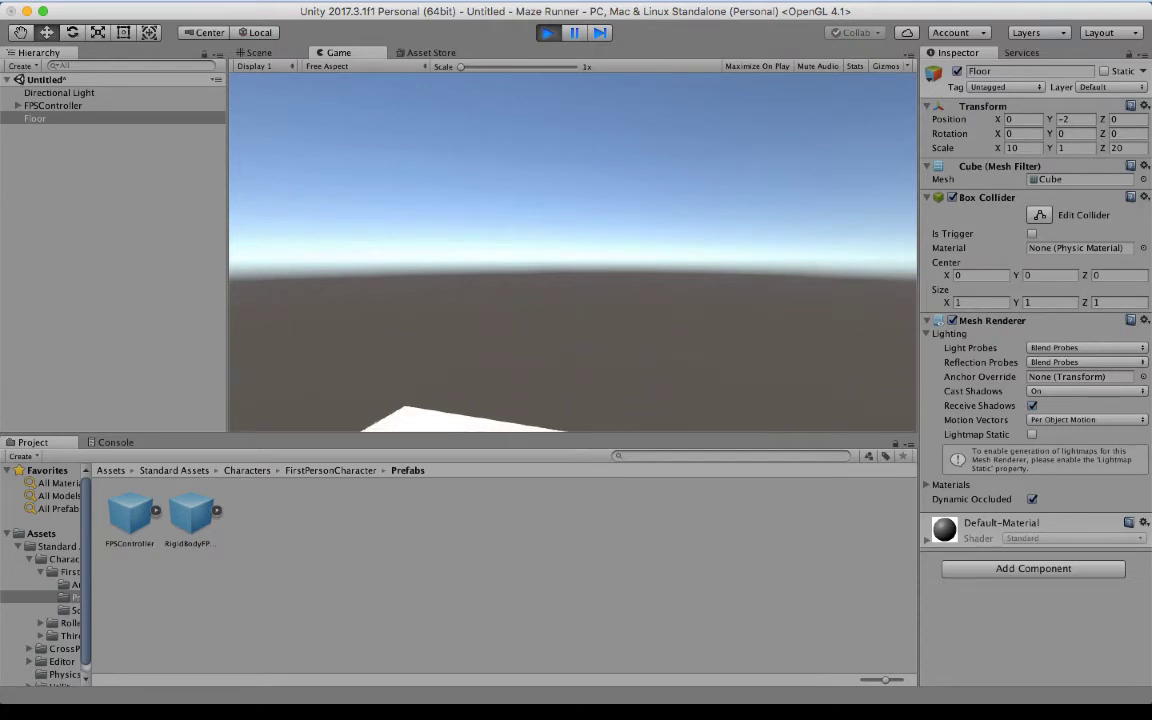
key(a)
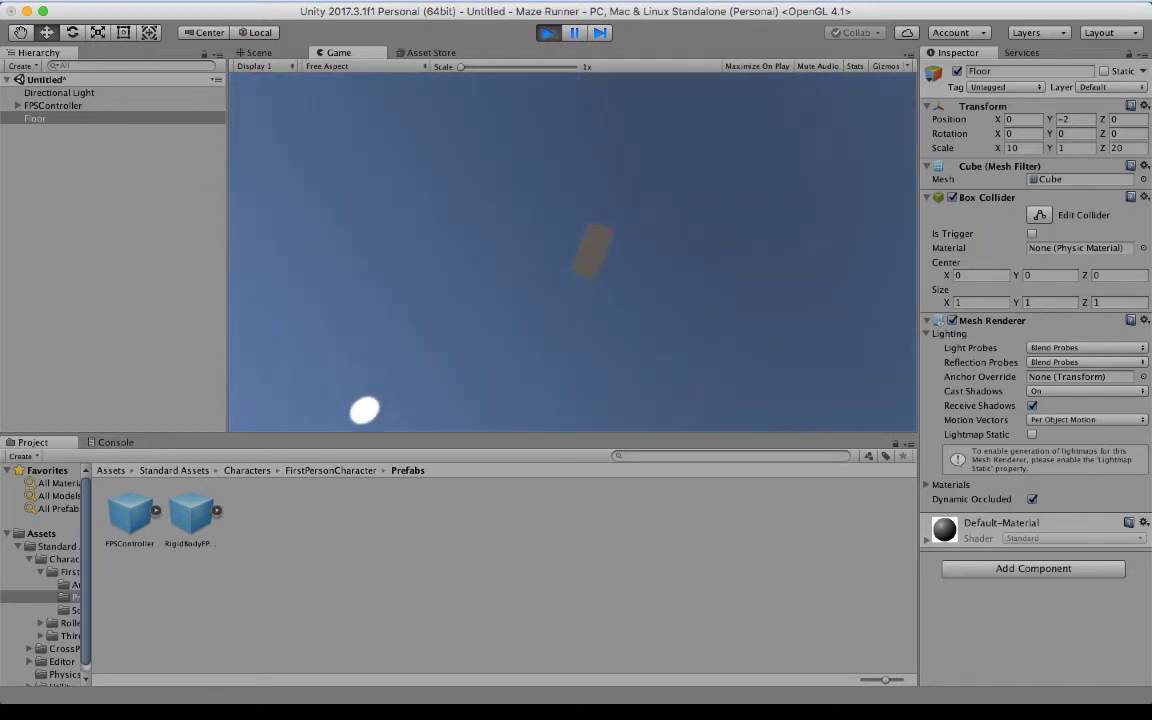
key(super+p)
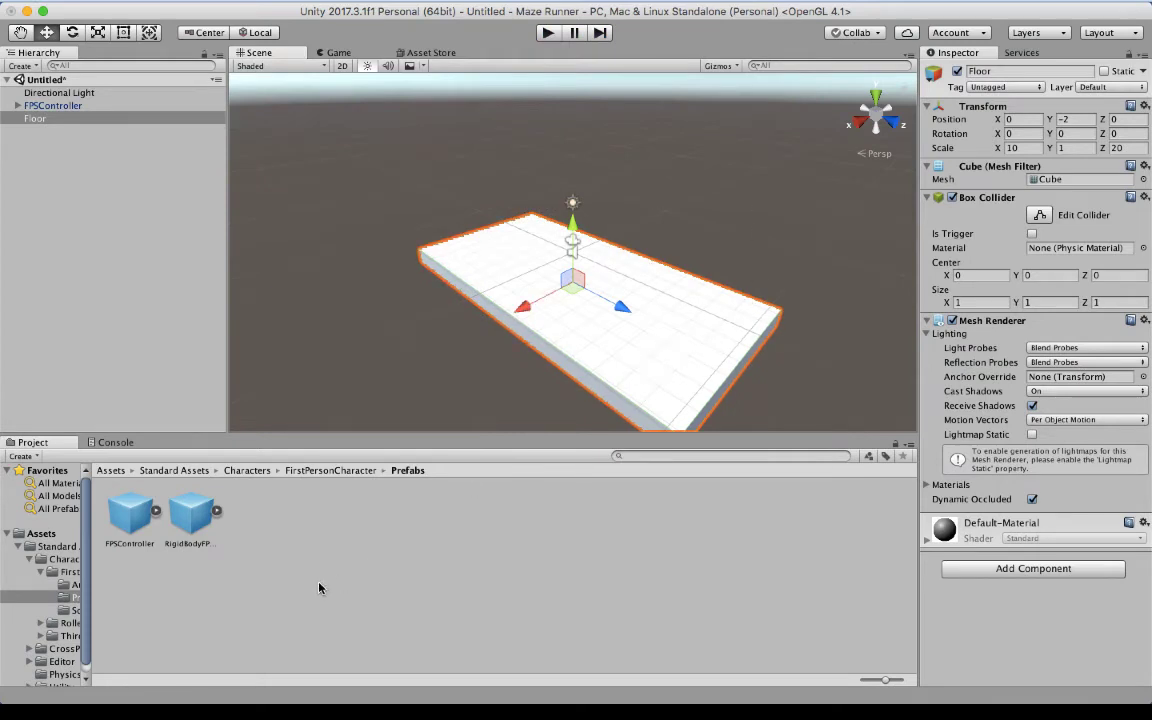
- Create a new folder named Project directly inside the Assets folder
click(11, 537)
click(19, 534)
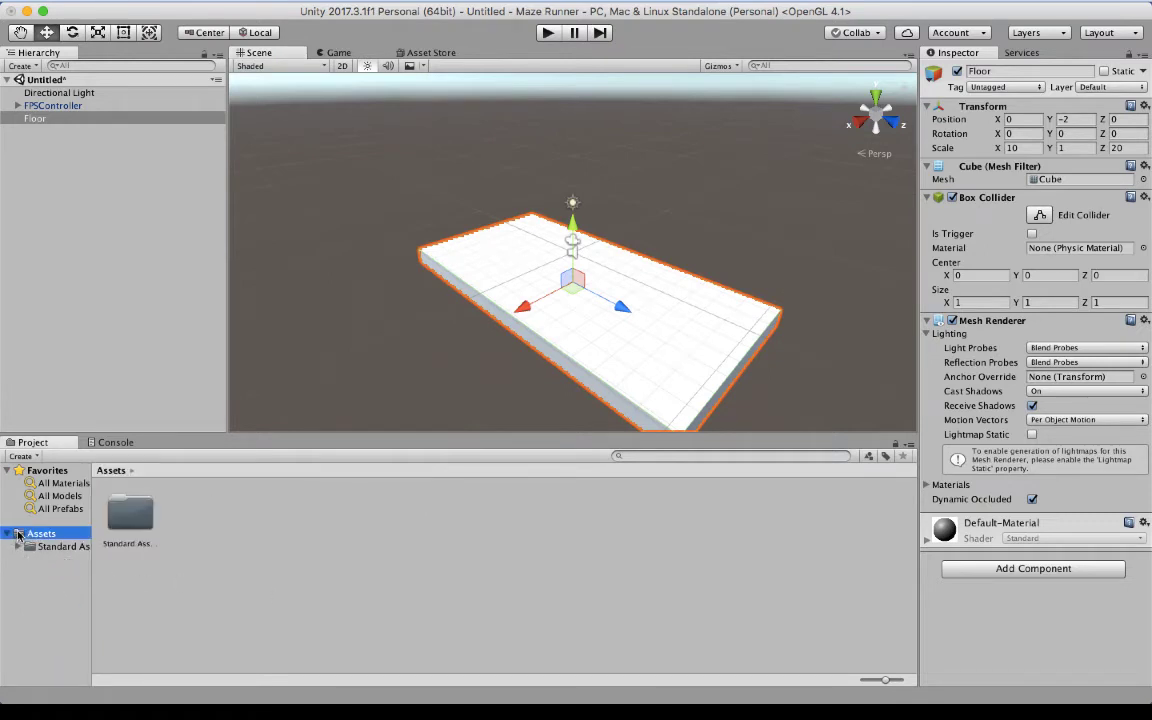
click(143, 586)
right_click(143, 586)
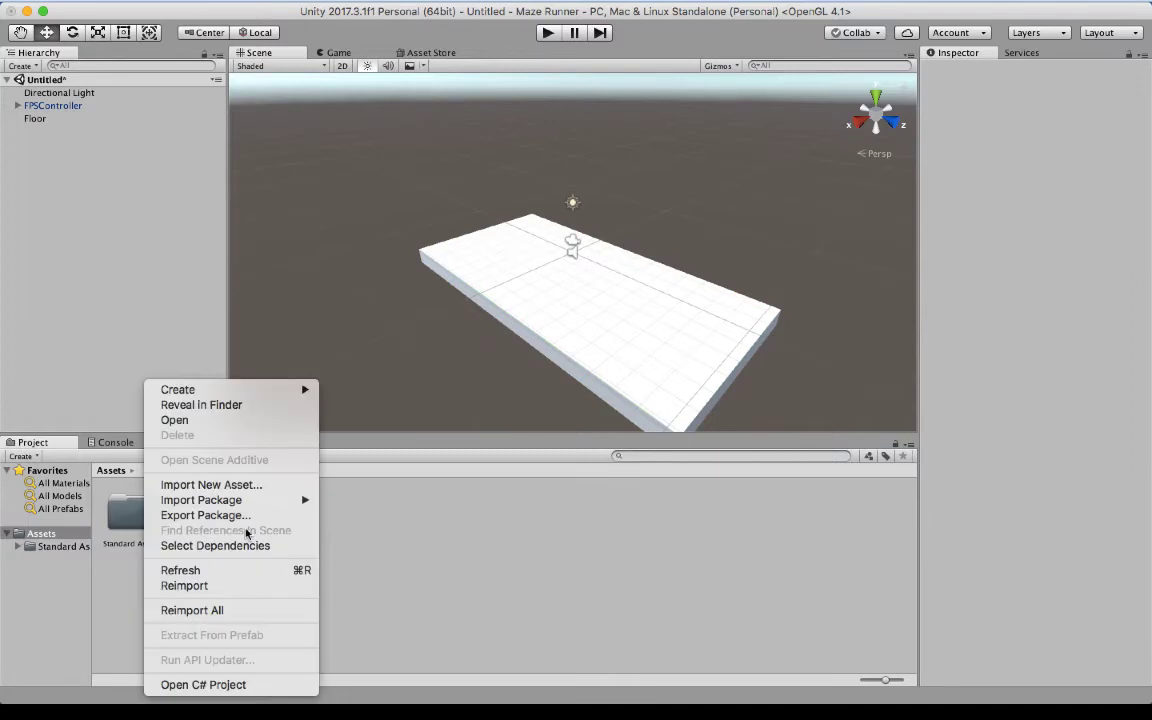
mouse_move(245, 389)
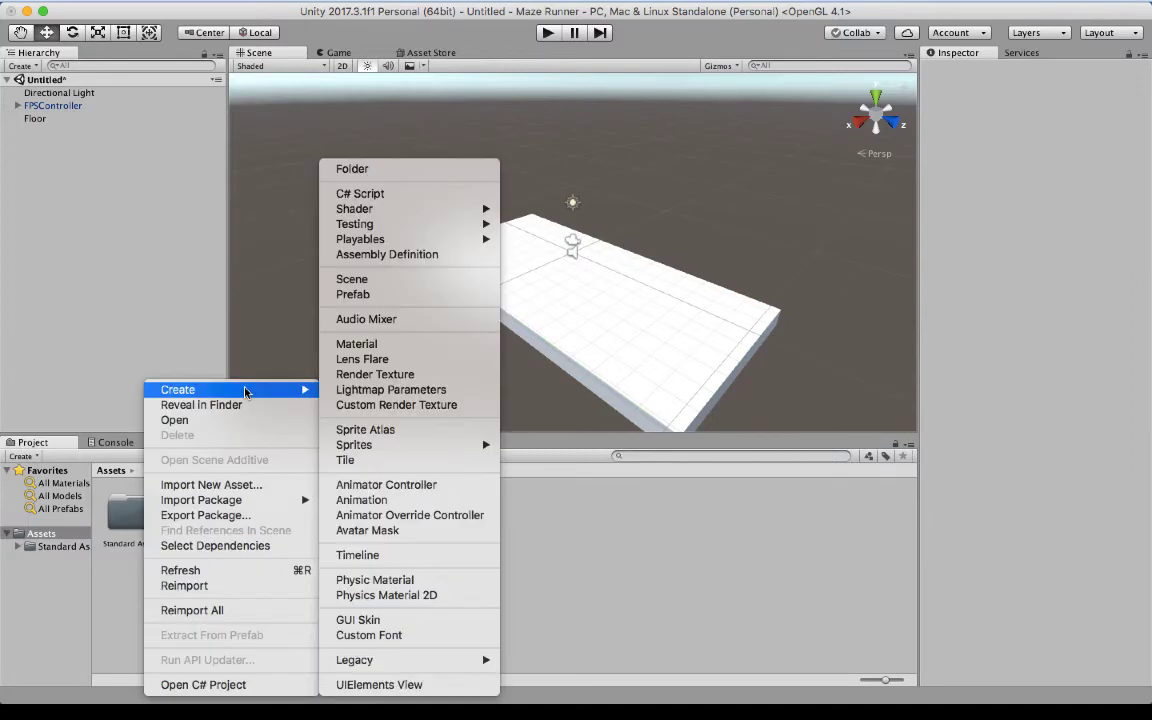
click(417, 170)
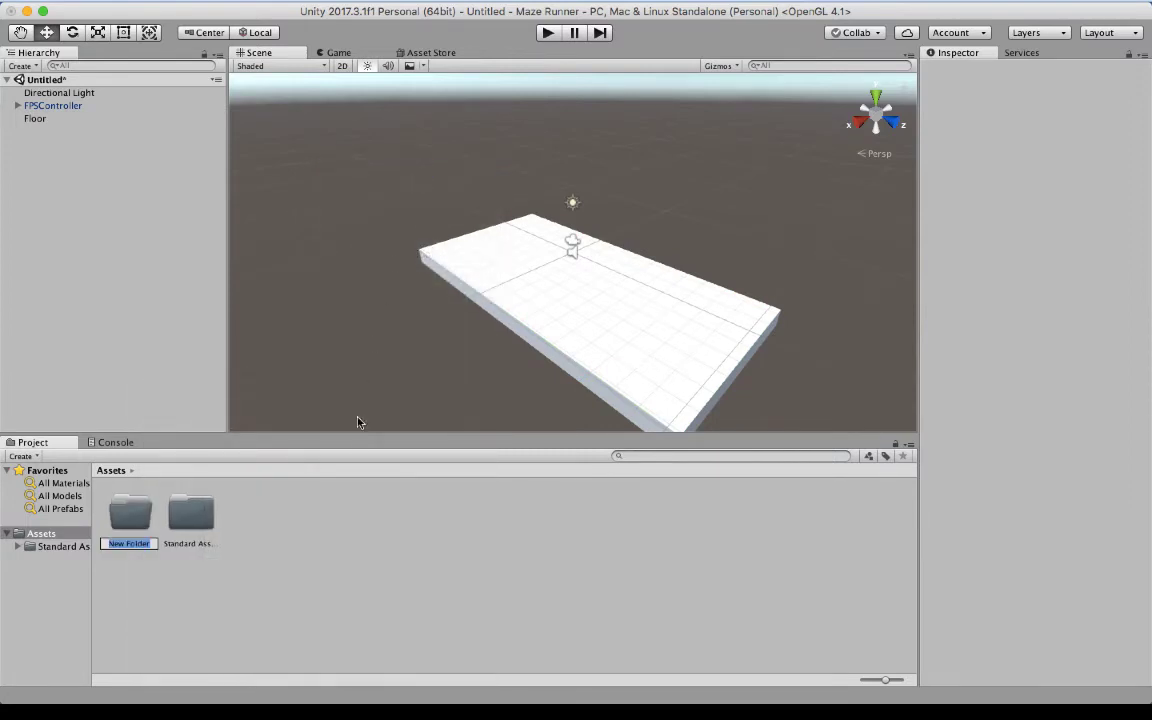
text(Project)
key(Return)
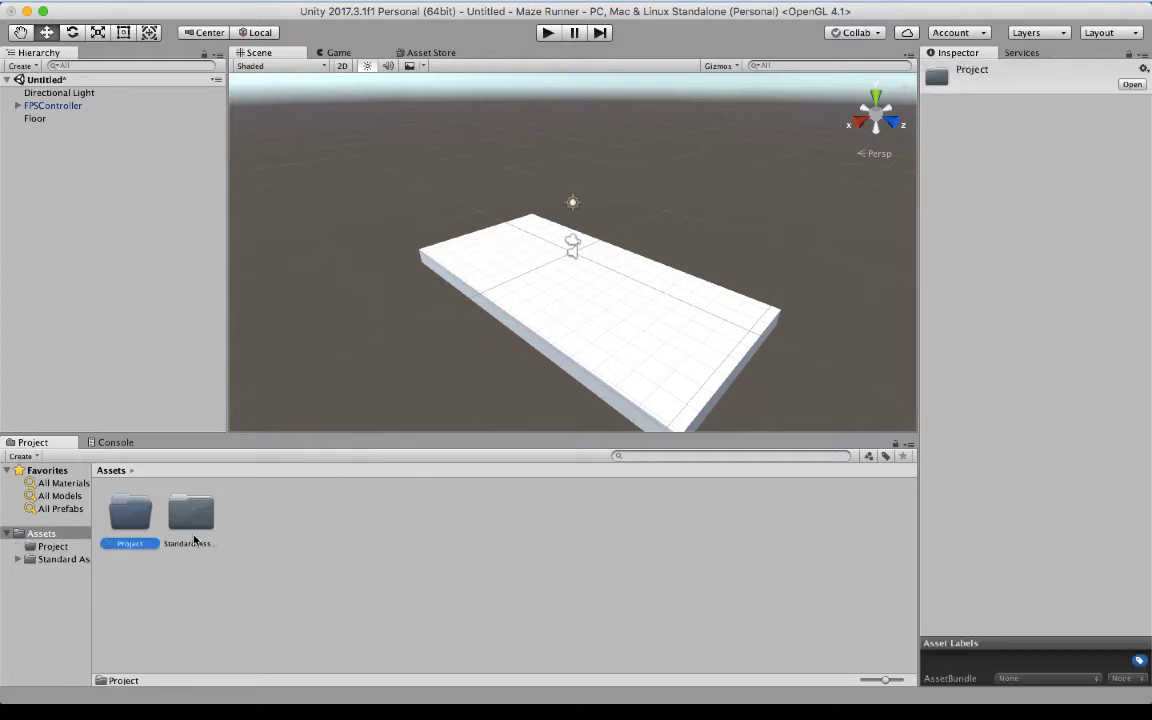
- Create a subfolder named Materials inside the Project folder
double_click(139, 523)
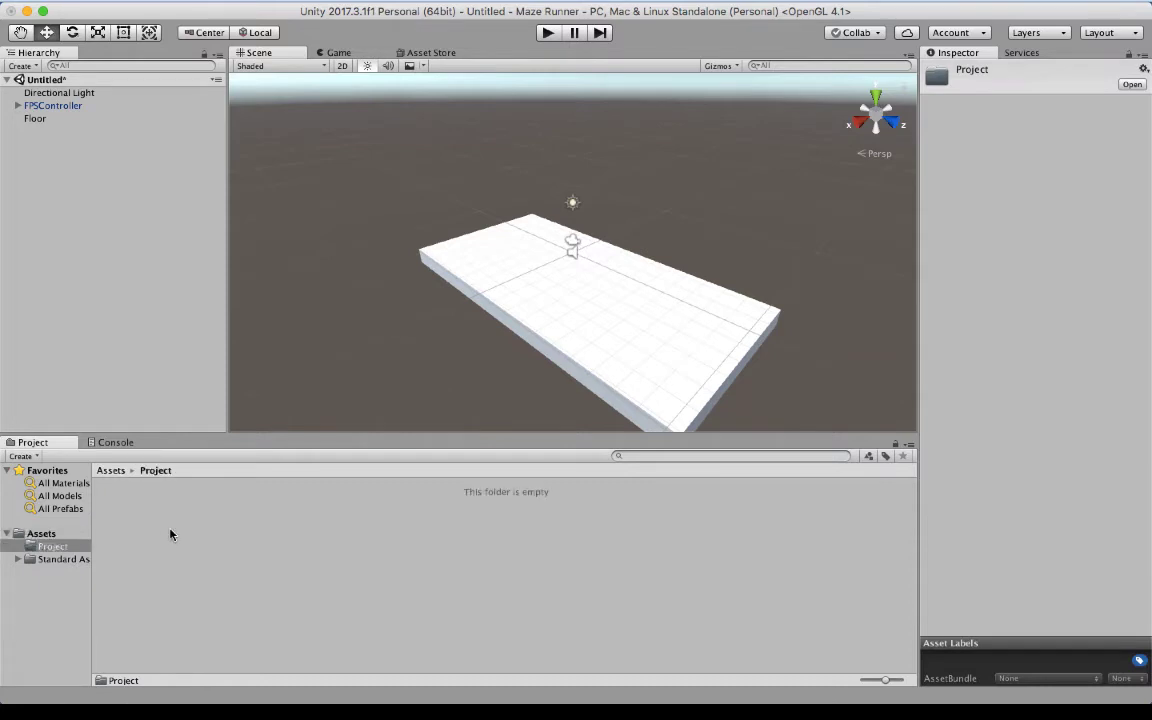
right_click(170, 535)
mouse_move(222, 392)
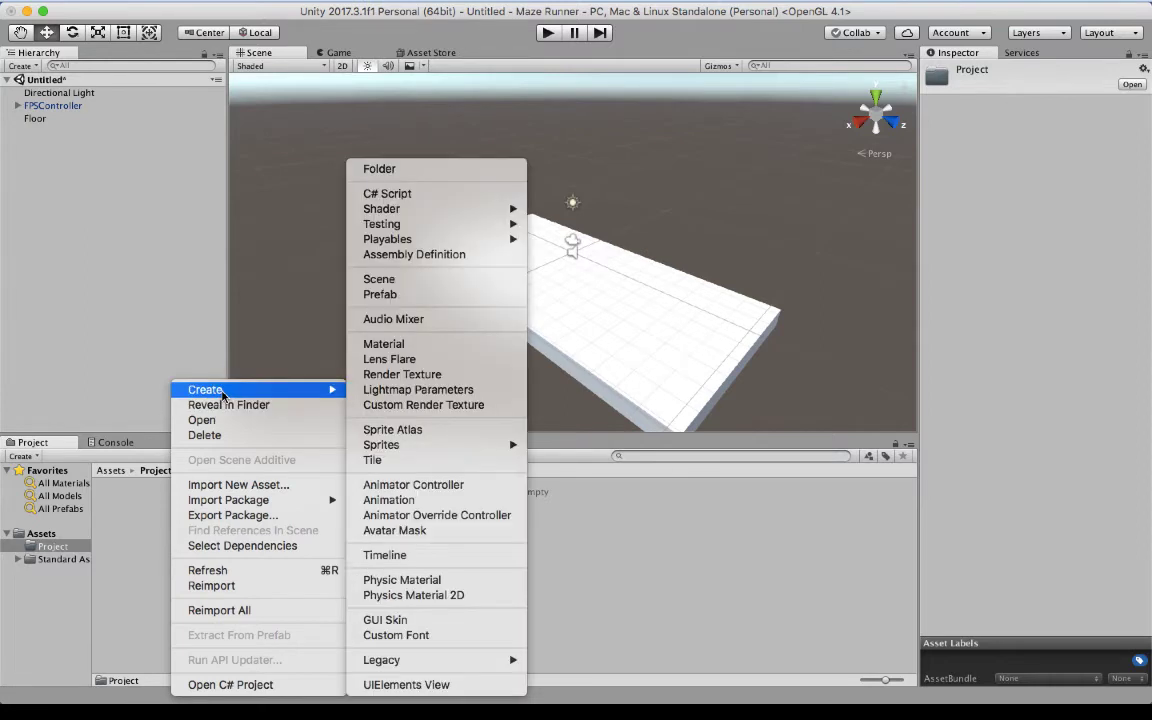
click(415, 169)
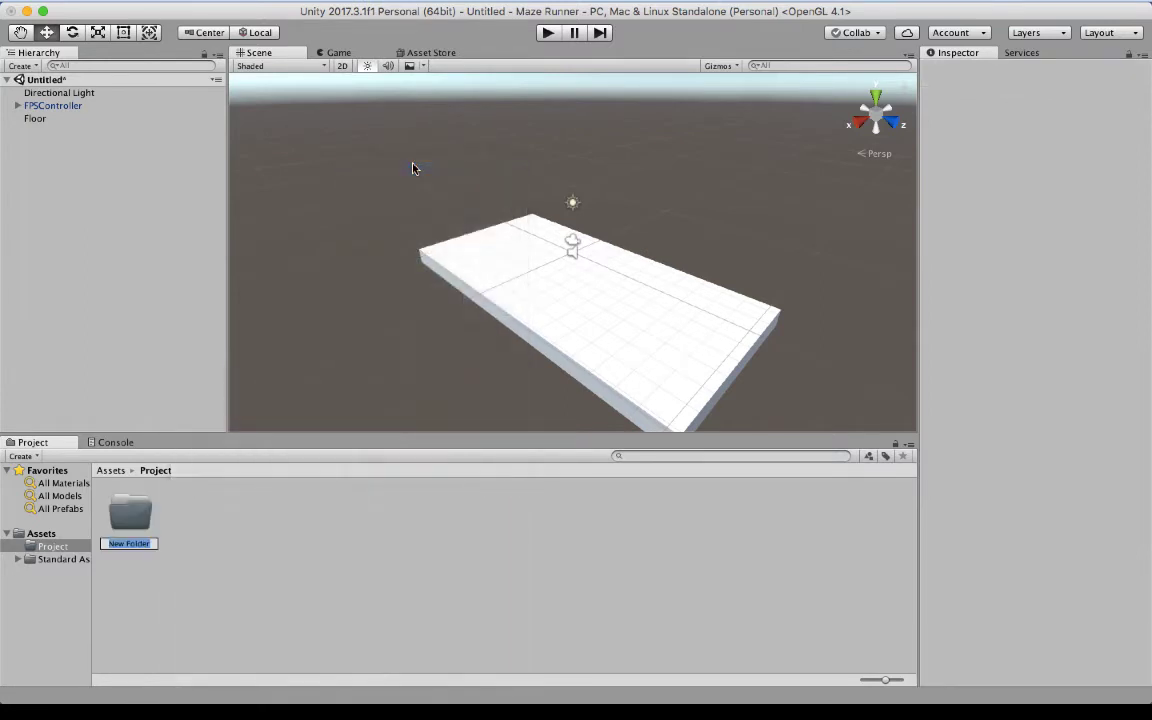
text(Materials)
key(Return)
- Create a new material named Floor inside the Materials folder
double_click(140, 520)
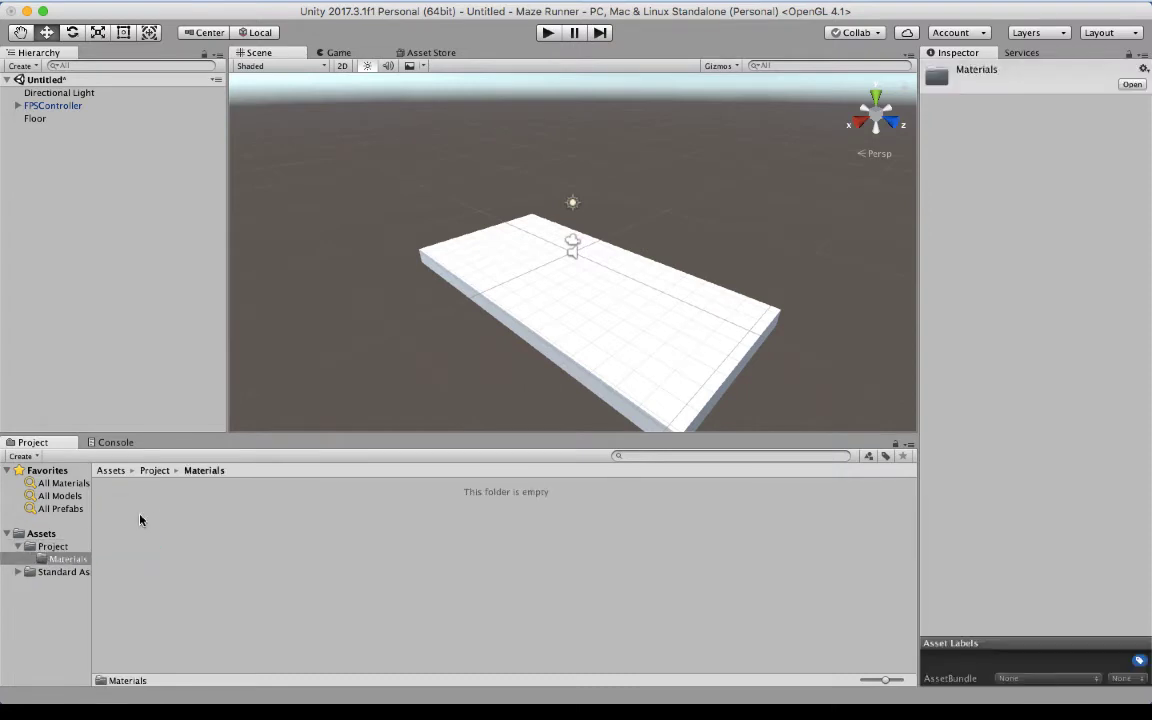
right_click(156, 489)
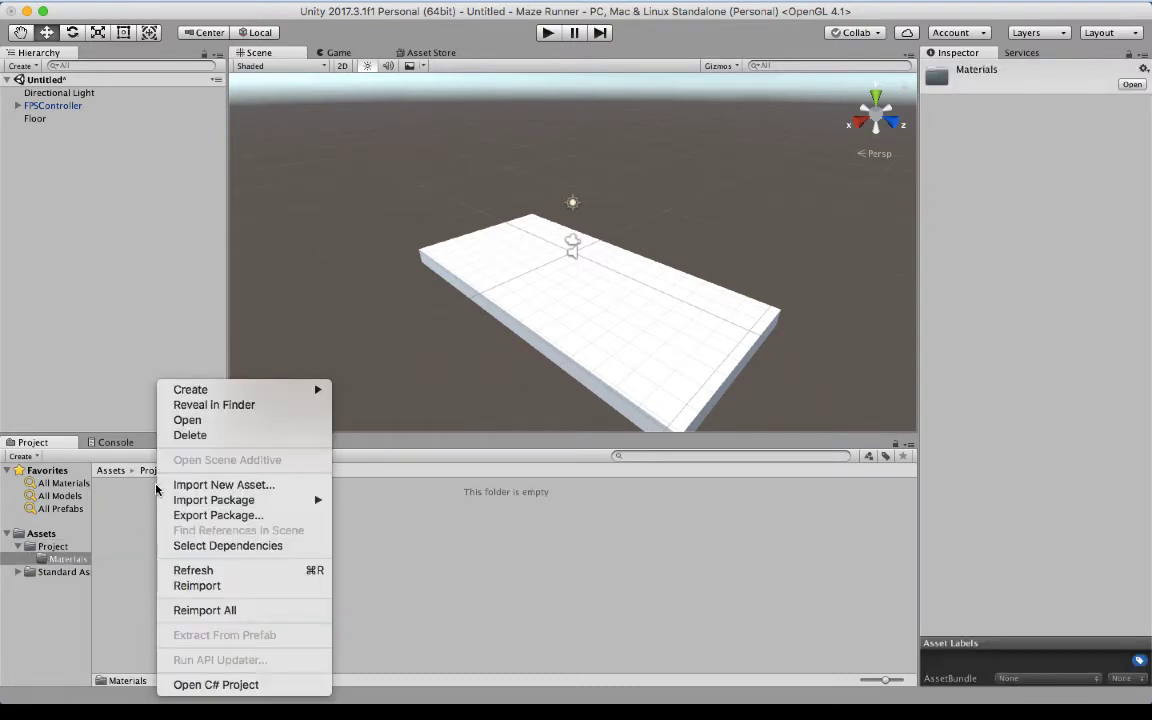
mouse_move(241, 391)
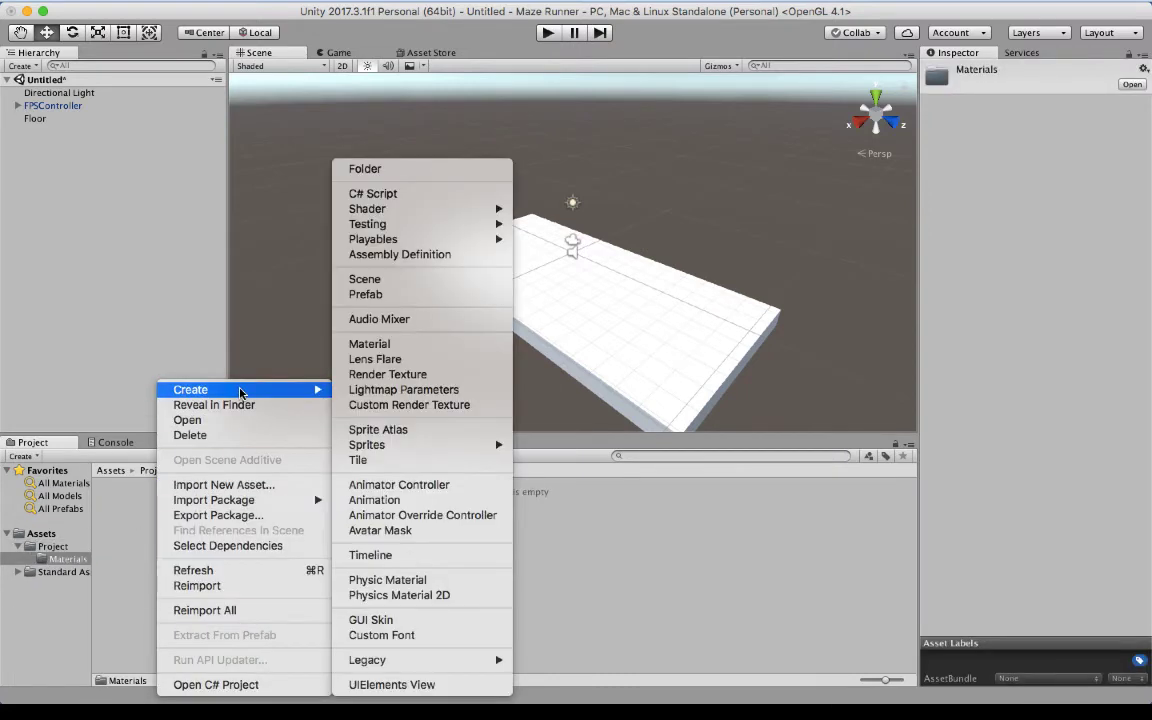
click(369, 344)
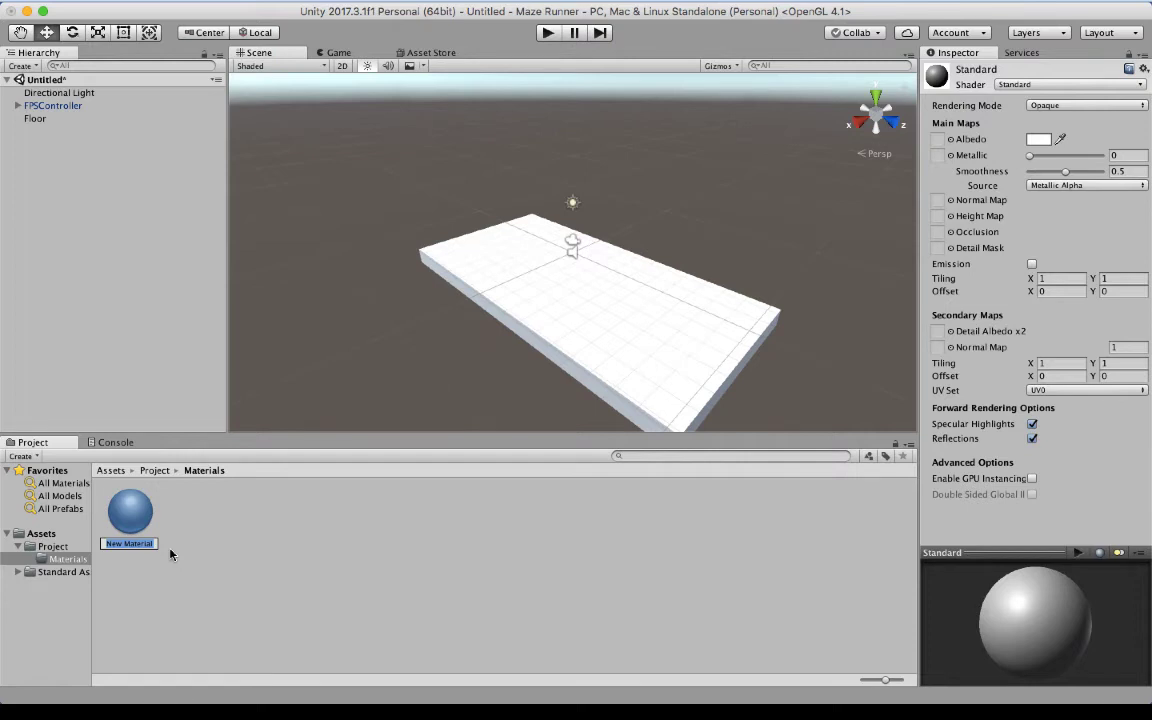
text(Floor)
key(Return)
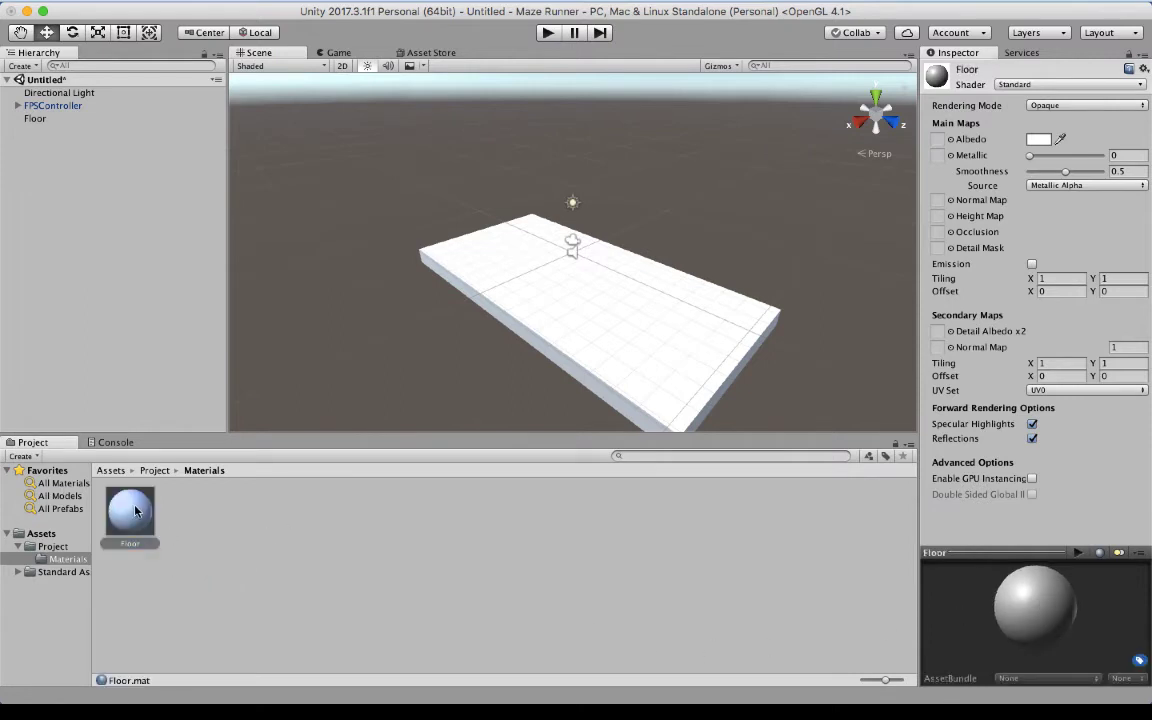
- Set the Floor material's albedo to light green (81C534FF) and apply the material to the Floor slab in the scene
click(1038, 140)
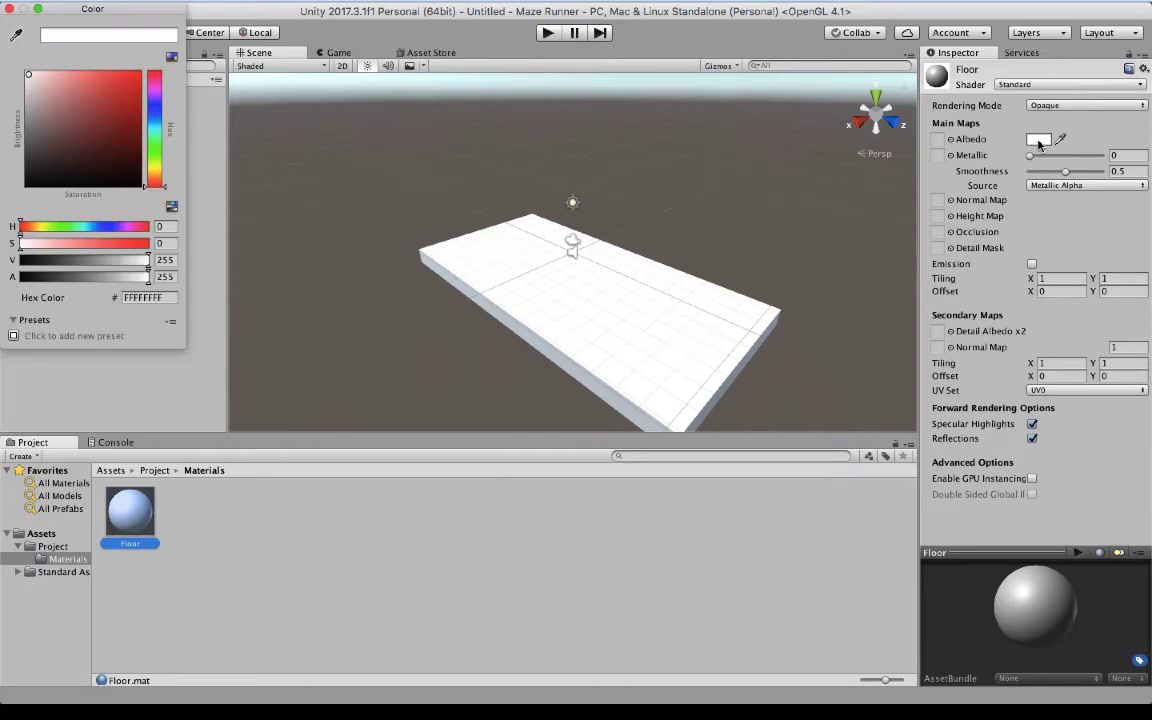
drag(152, 162, 162, 162)
drag(104, 95, 108, 99)
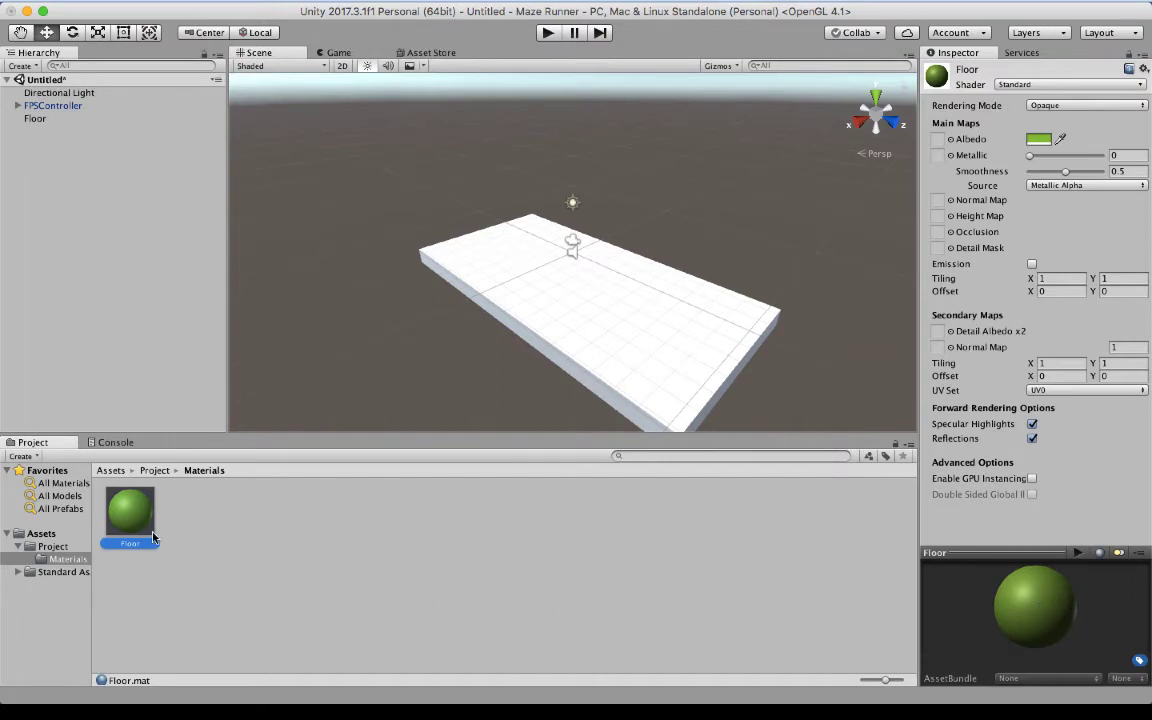
drag(123, 503, 548, 309)
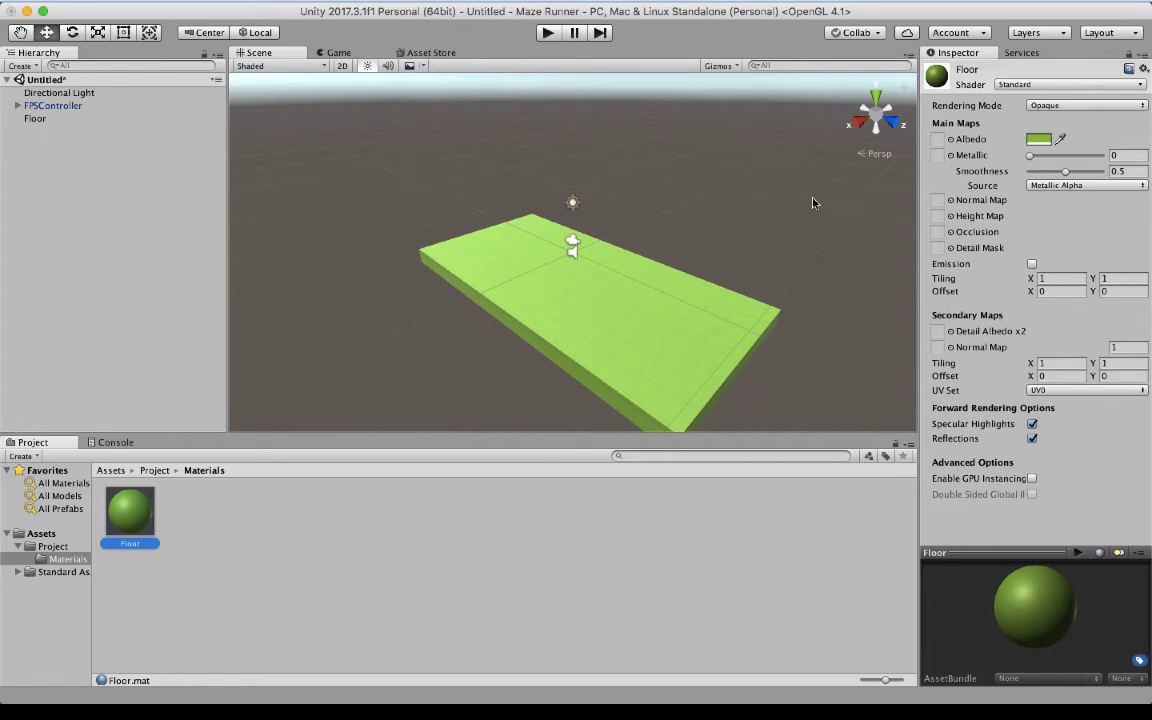
- Darken the Floor material's albedo to deep green (03421BFF), then run the scene briefly to check it and stop it
click(1038, 140)
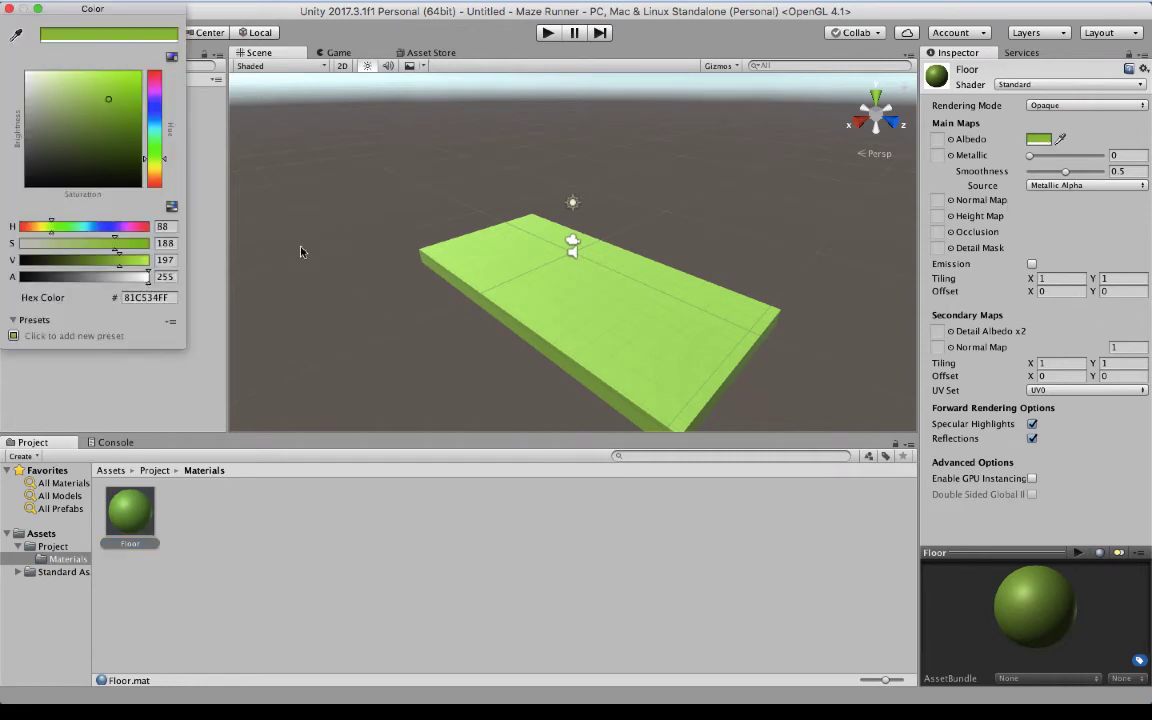
drag(155, 133, 131, 157)
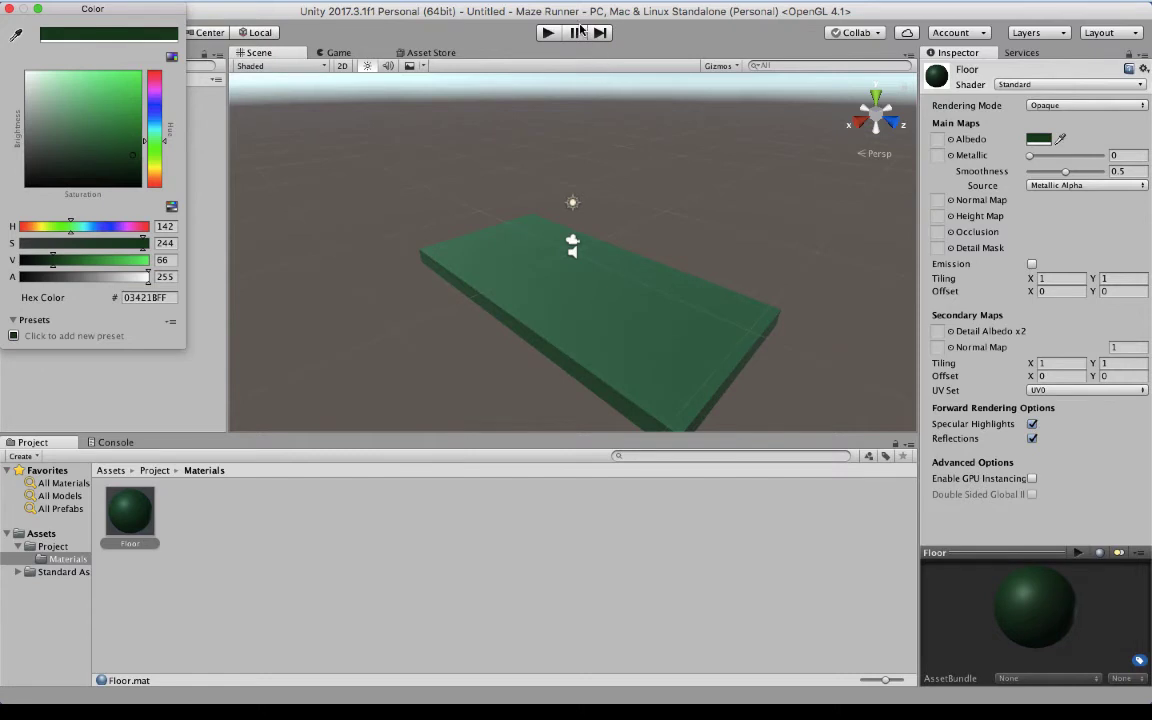
click(548, 33)
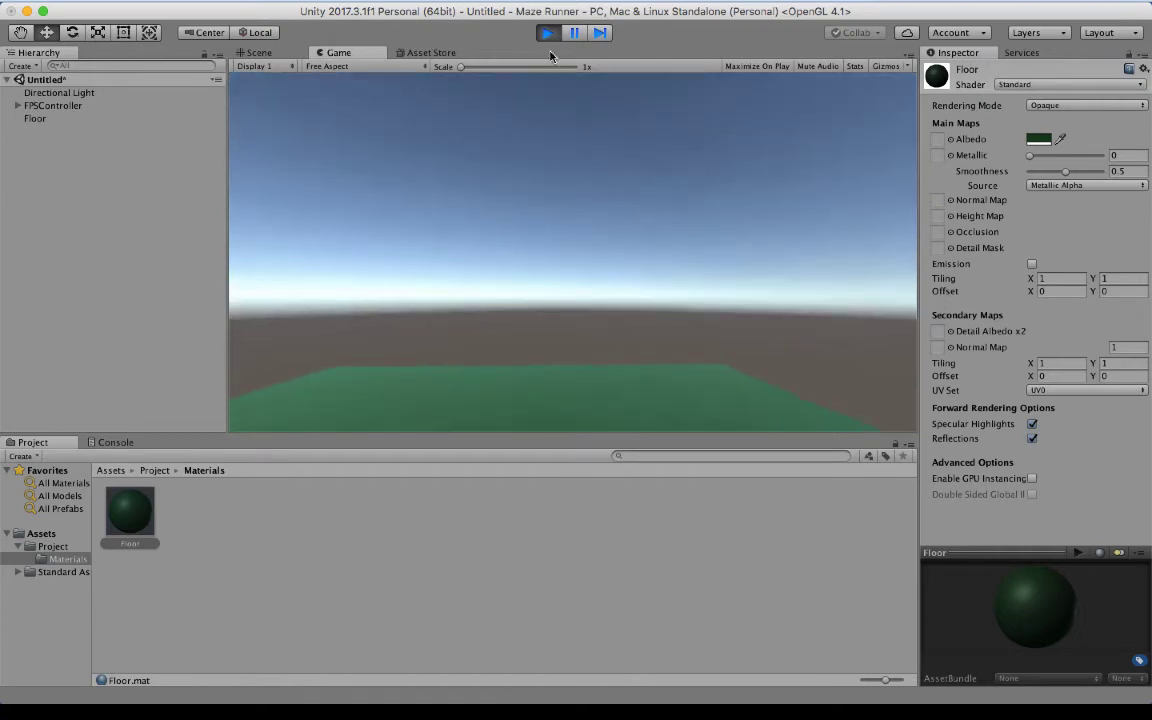
key(super+p)
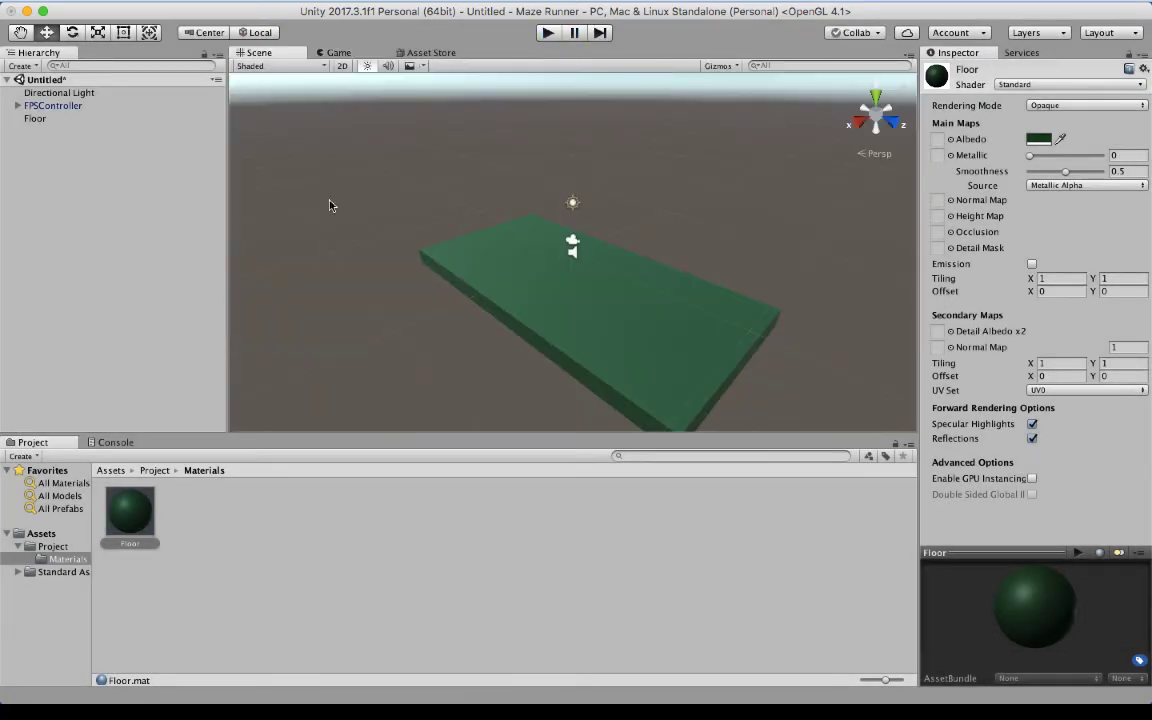
- Add a 3D cube to the scene and name it Wall
click(102, 176)
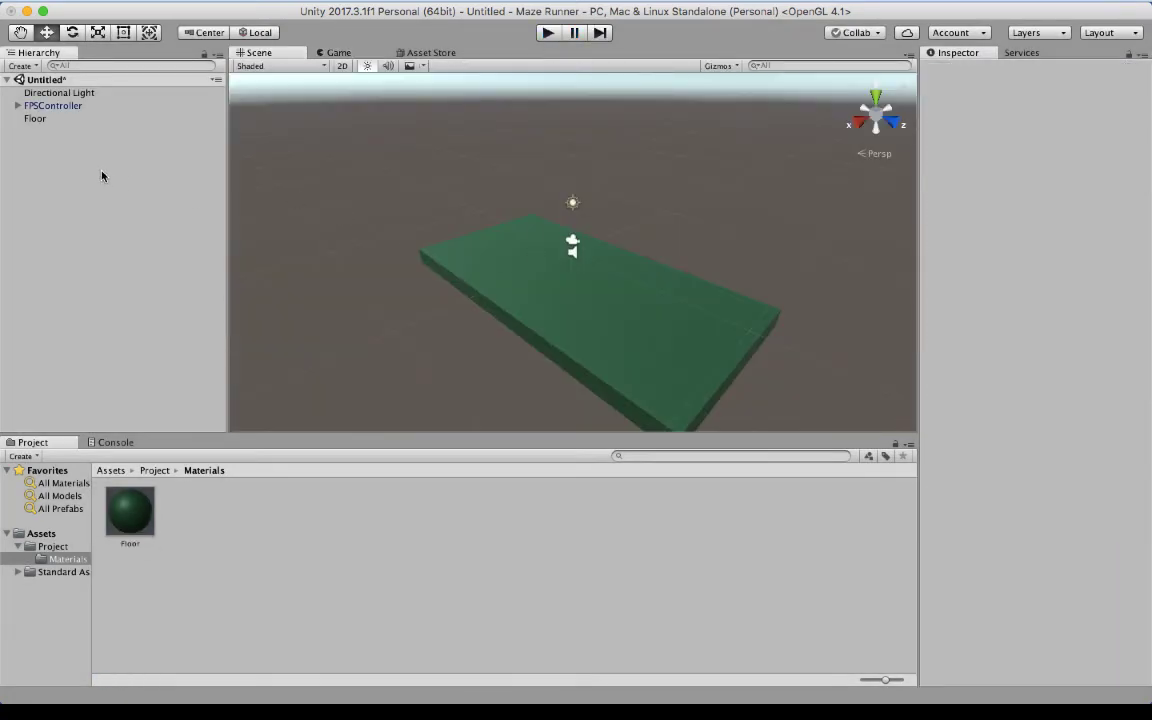
right_click(35, 142)
mouse_move(90, 282)
click(185, 283)
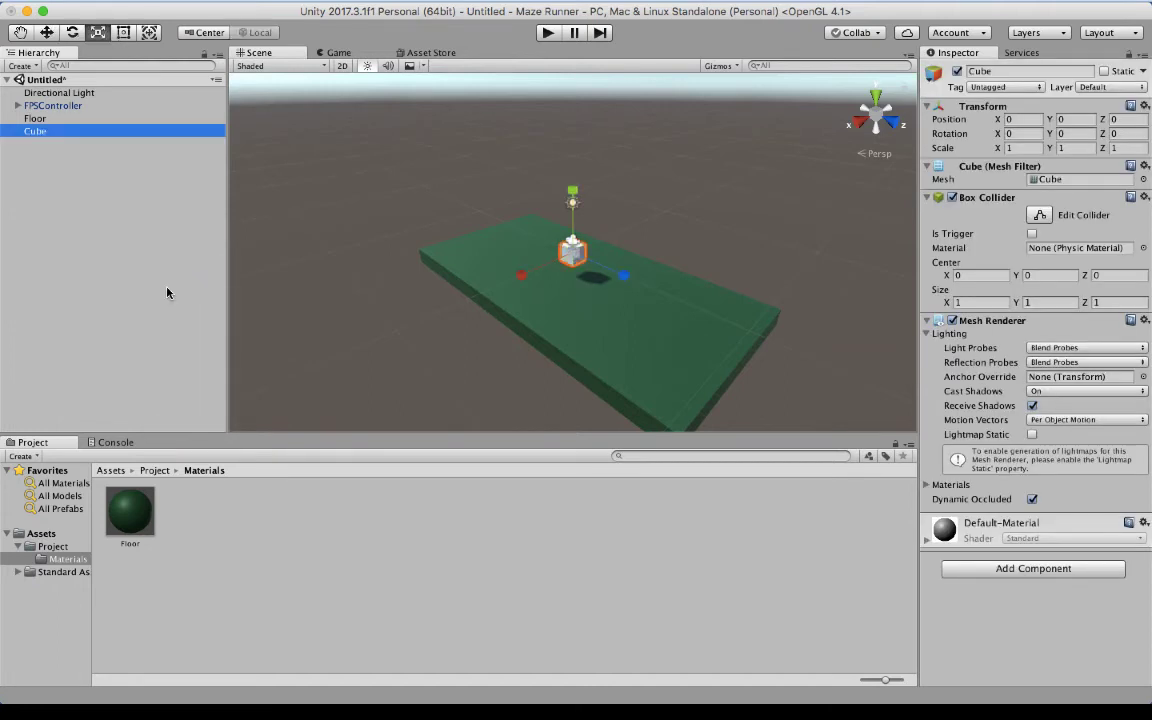
click(1010, 70)
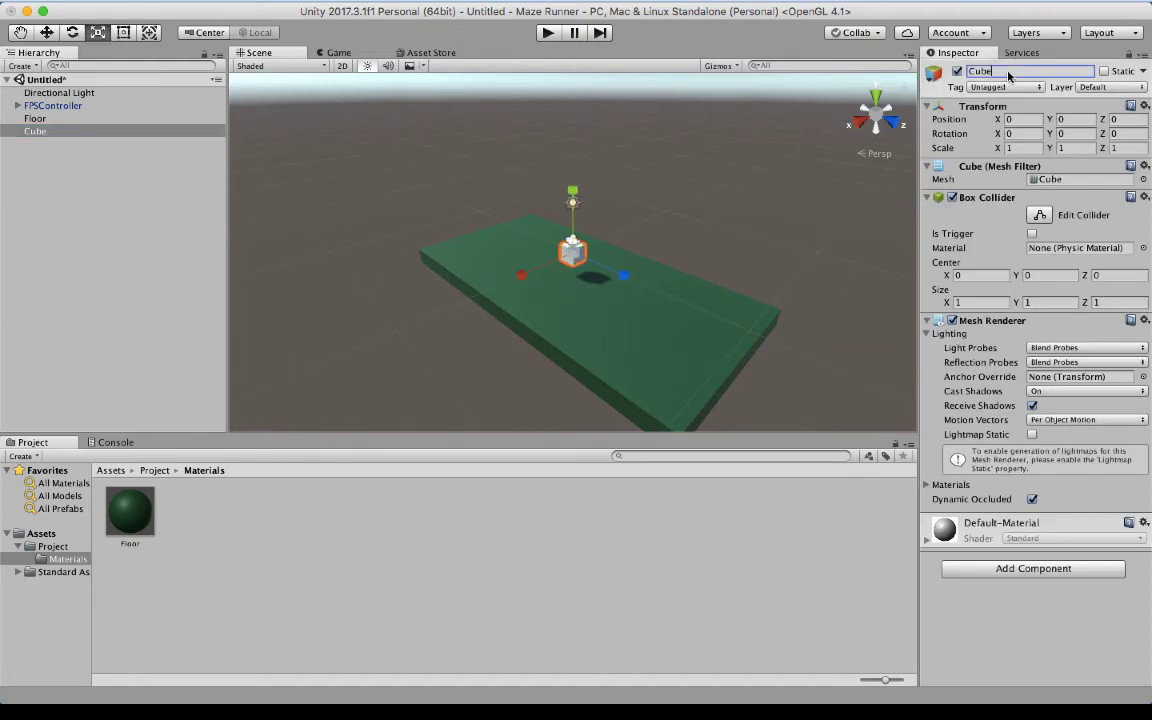
text(Wall)
click(105, 194)
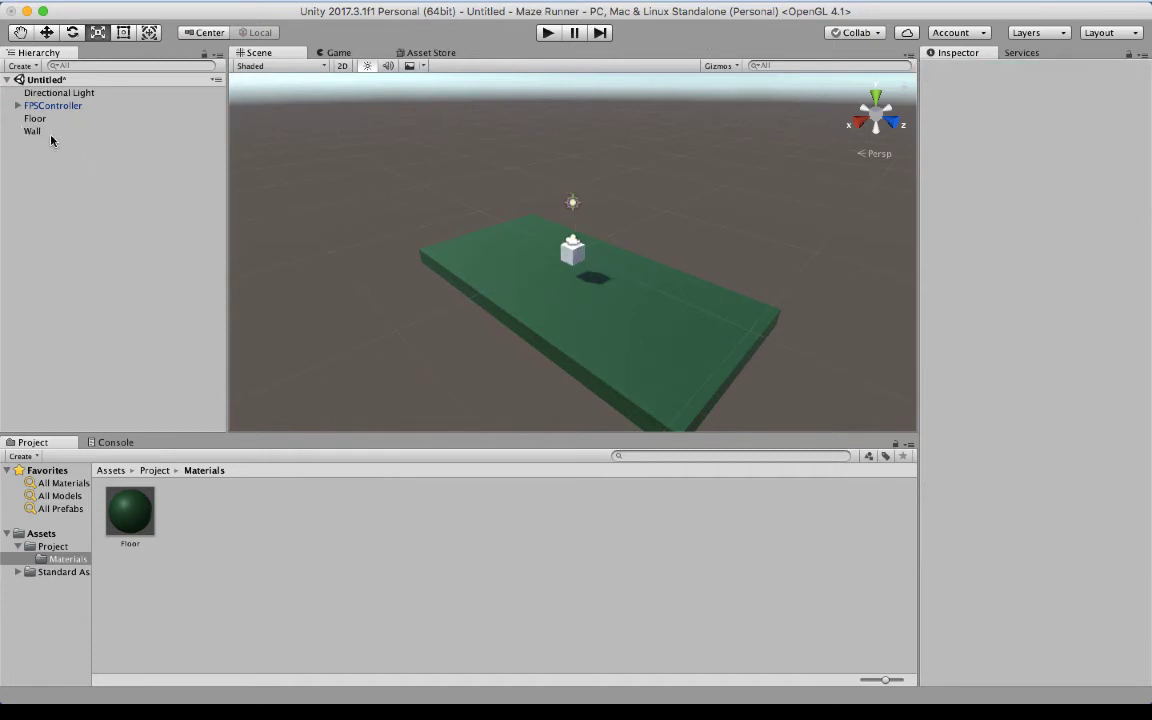
- Stretch the Wall to a scale of about 3.9 in Y and 12.9 in Z and move it to the Floor's long edge at about X -4.9, Z 3.43
click(36, 131)
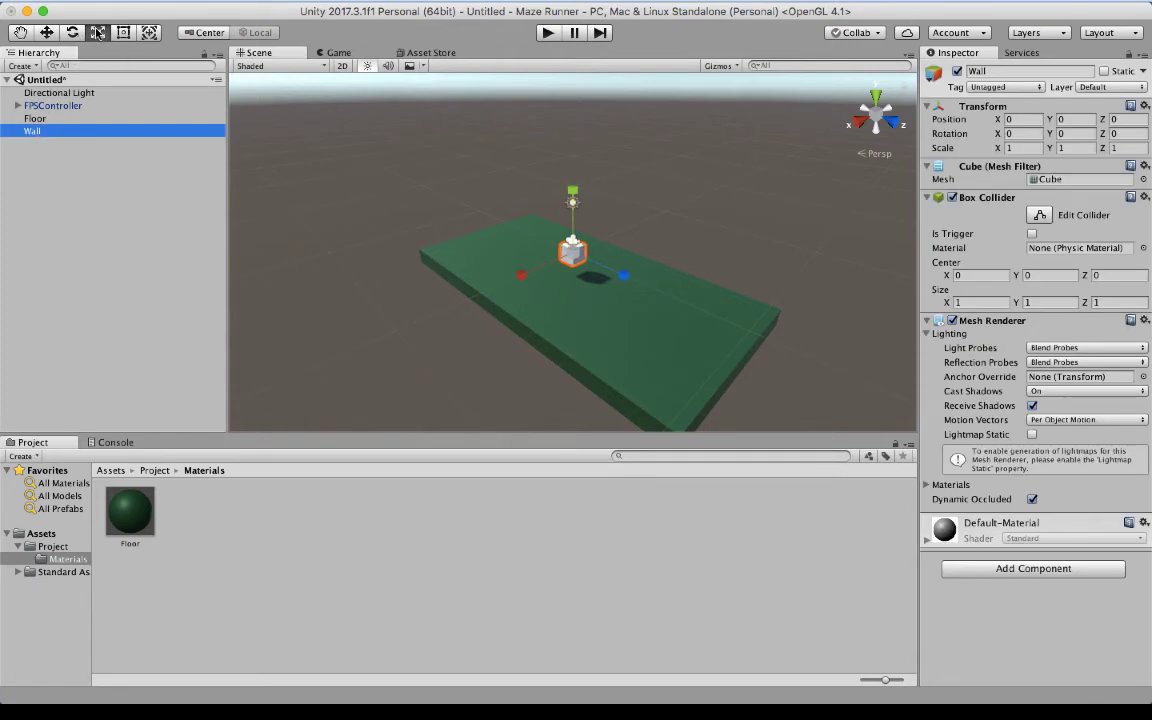
drag(572, 193, 1135, 476)
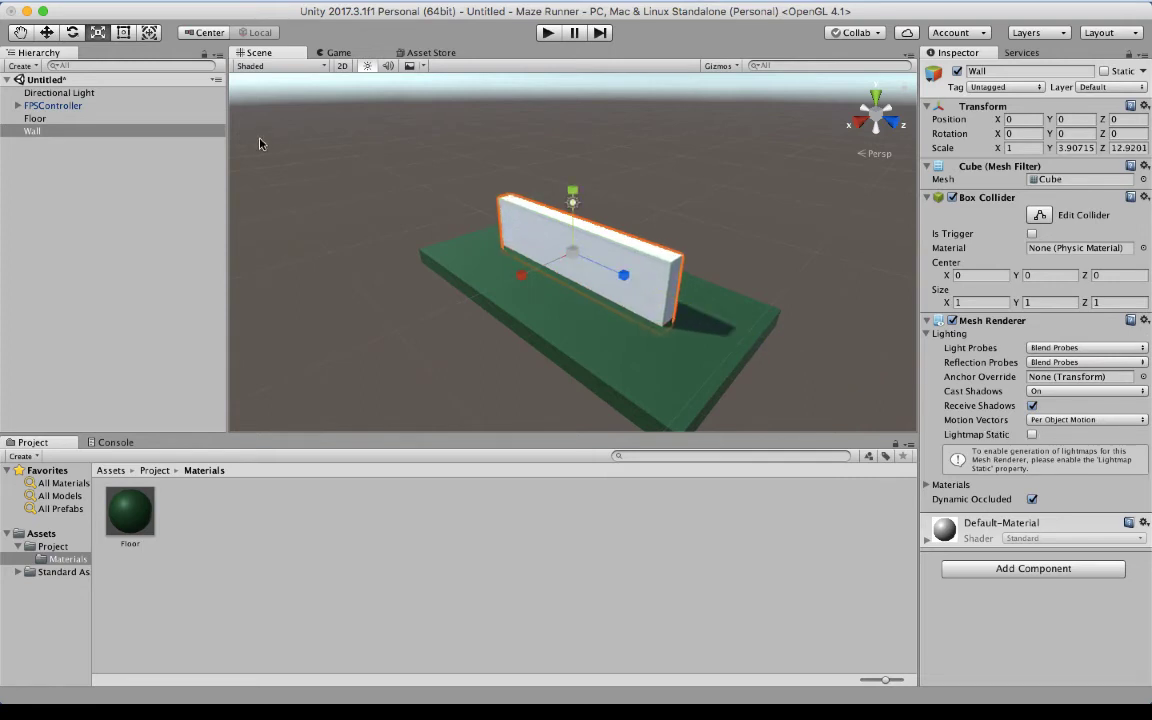
click(47, 32)
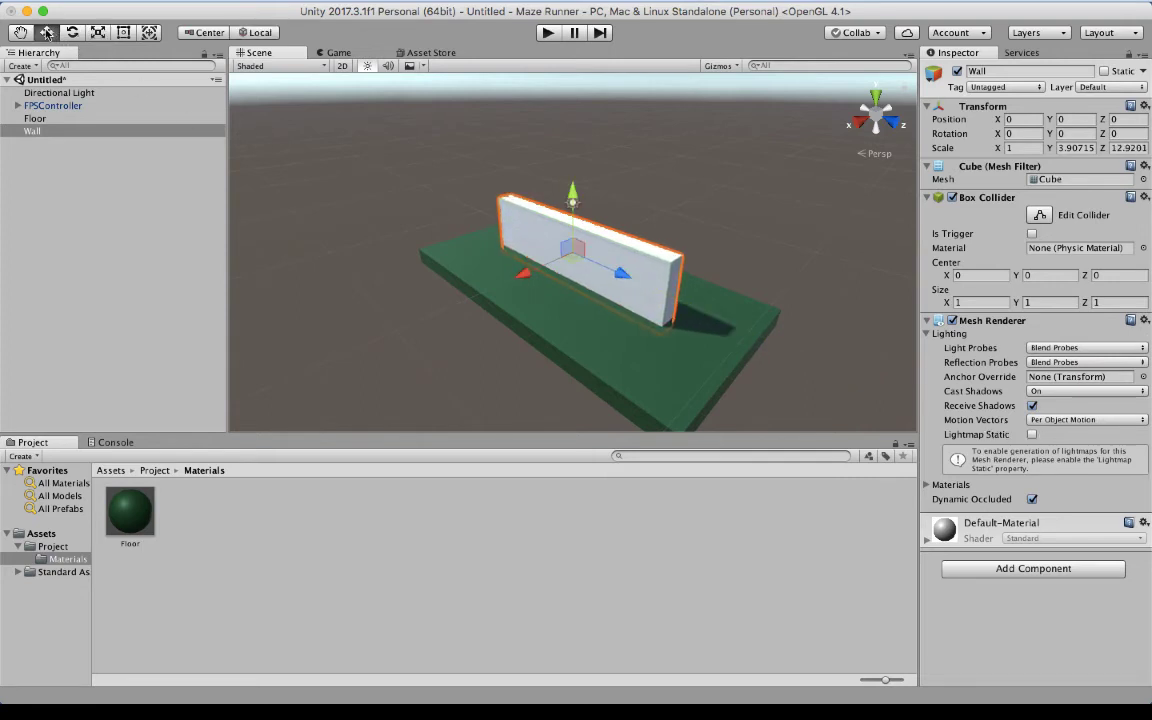
drag(522, 281, 589, 267)
drag(683, 250, 740, 264)
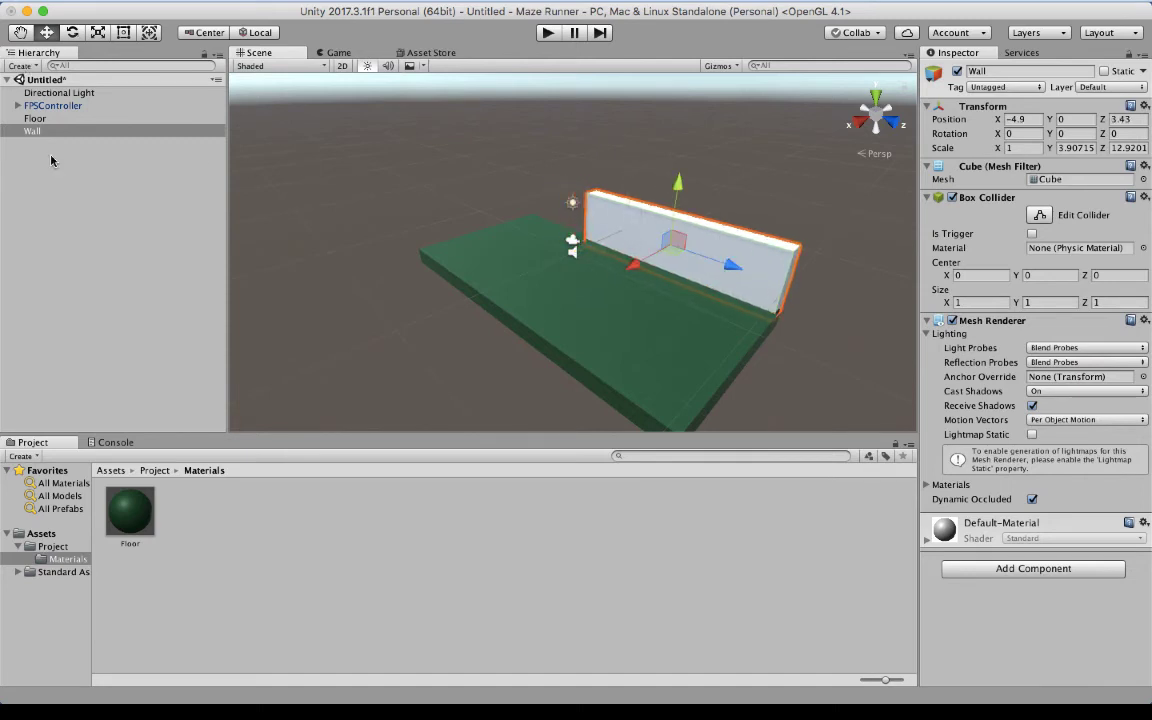
- Run the scene to view the Wall from the first-person controller, and stop it again
click(90, 212)
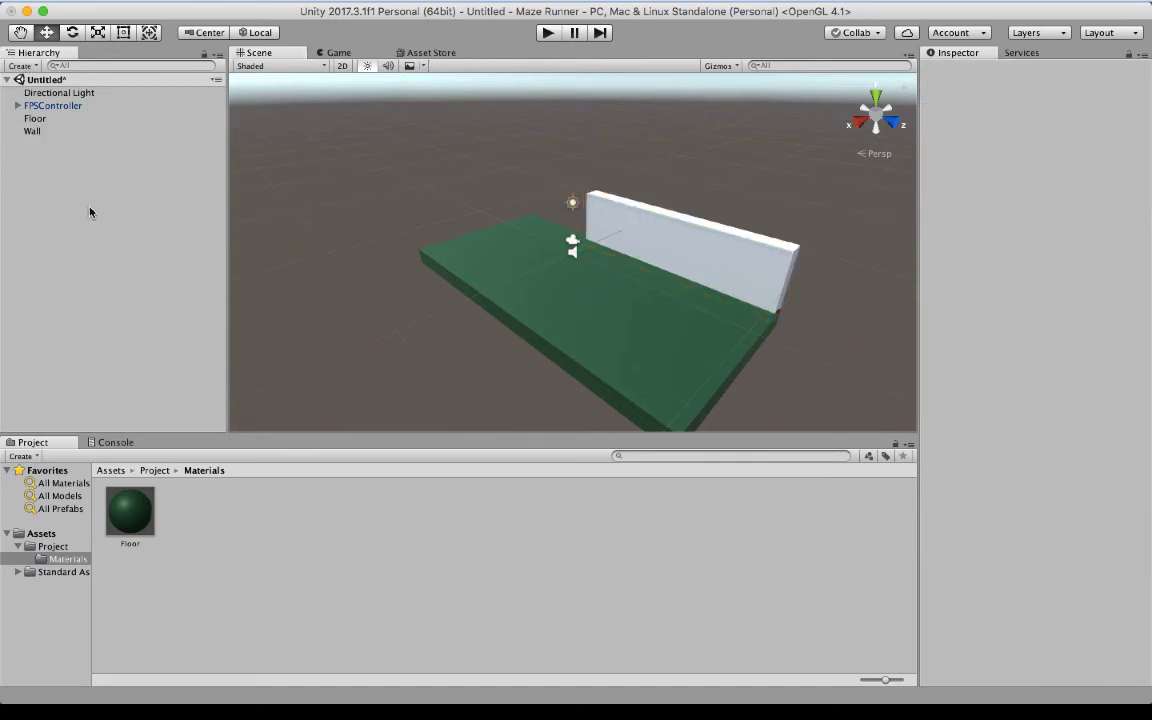
click(548, 32)
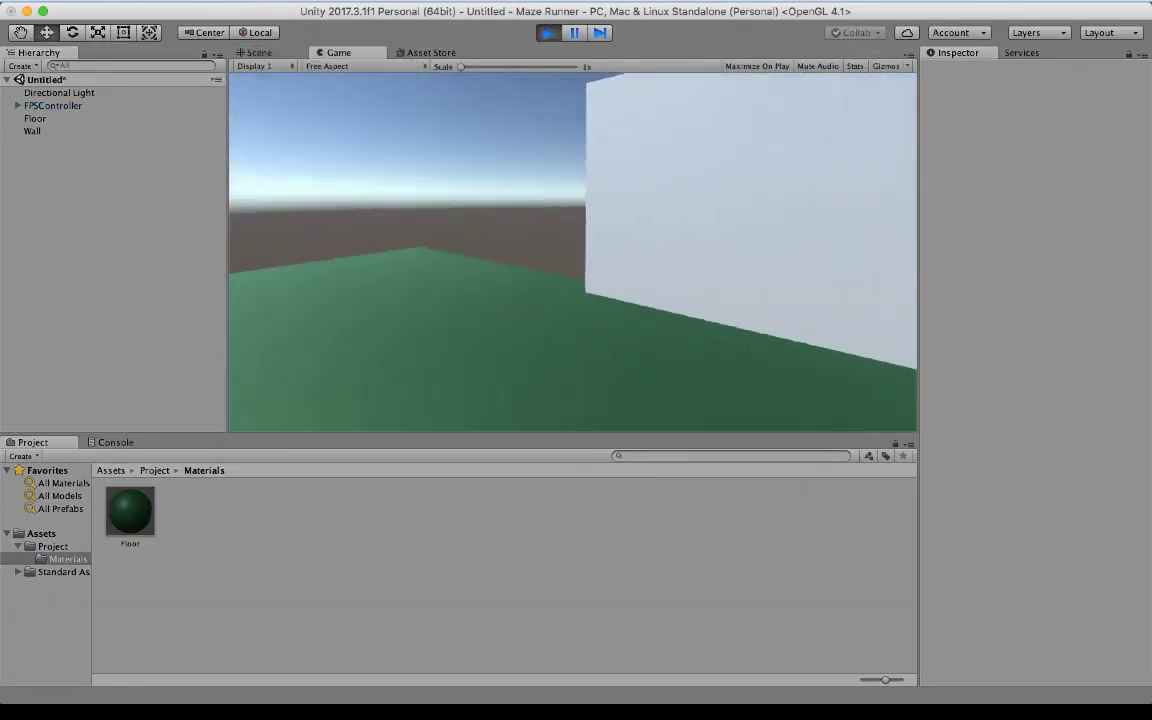
key(super+p)
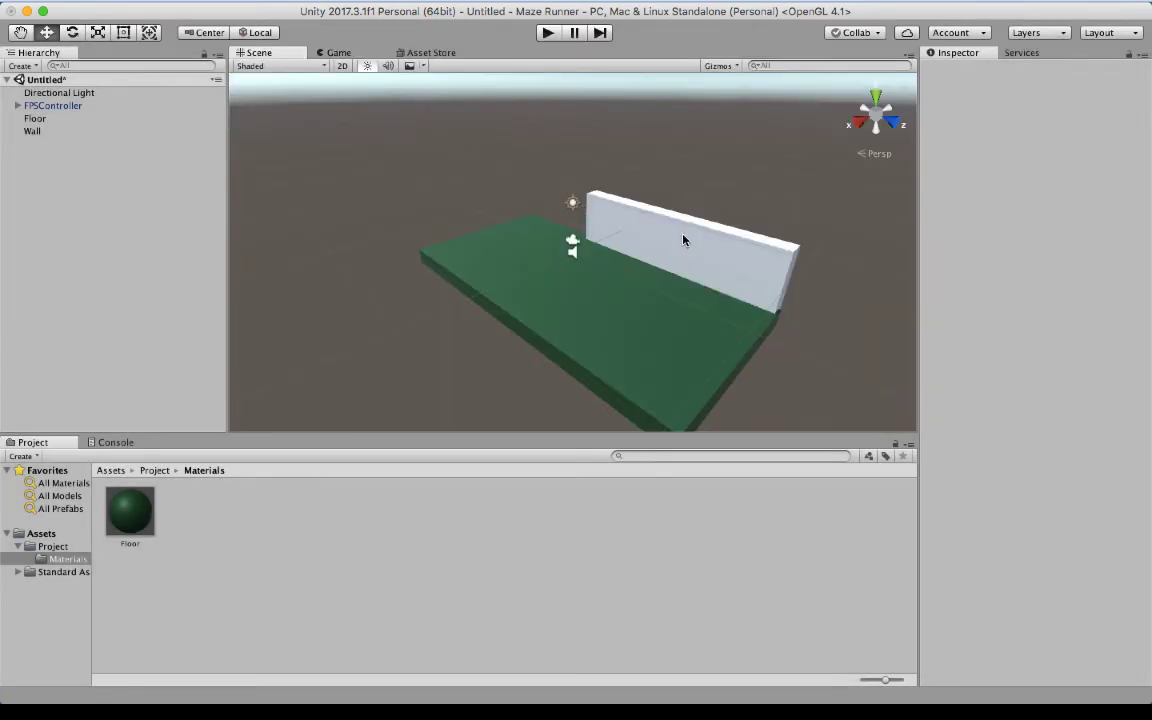
- Duplicate the Wall and move the copy across the Floor to about X 0.39, parallel to the original
click(684, 240)
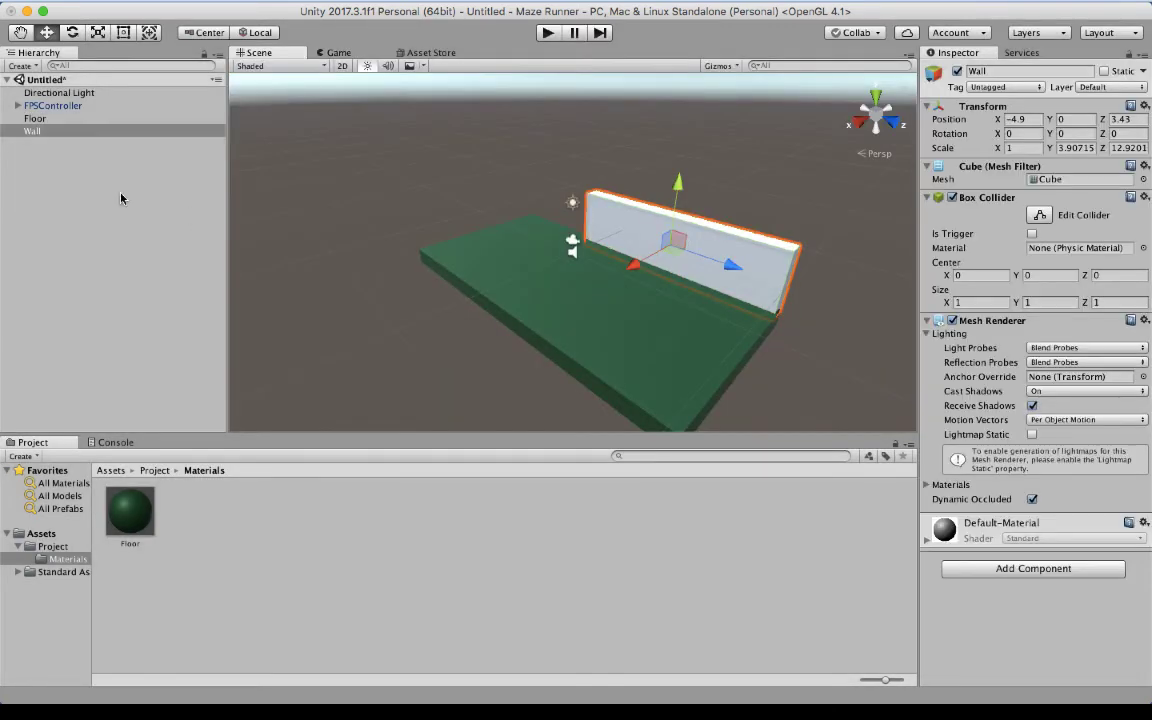
right_click(39, 131)
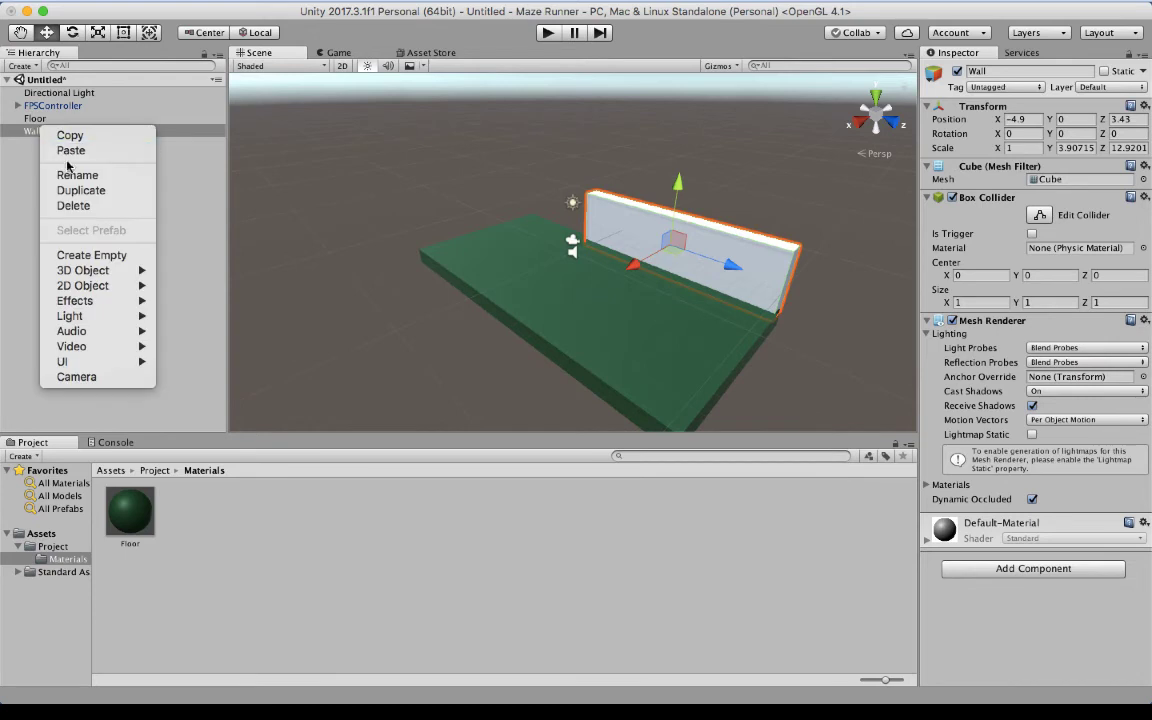
click(73, 191)
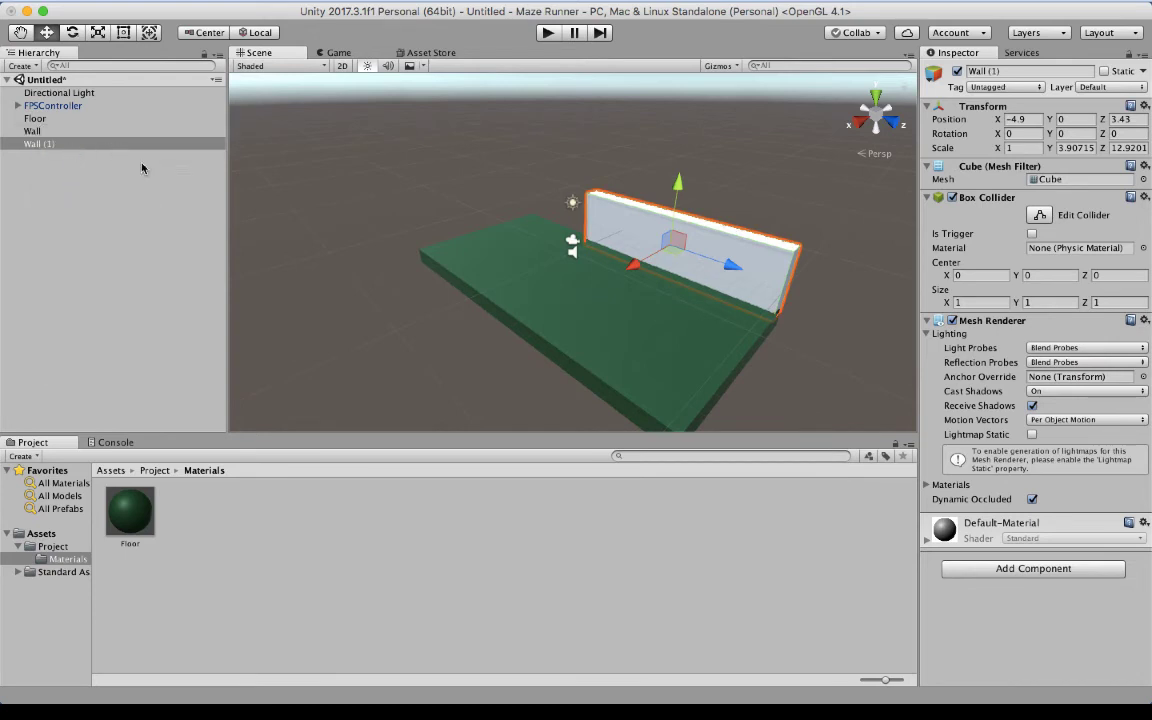
drag(631, 268, 599, 316)
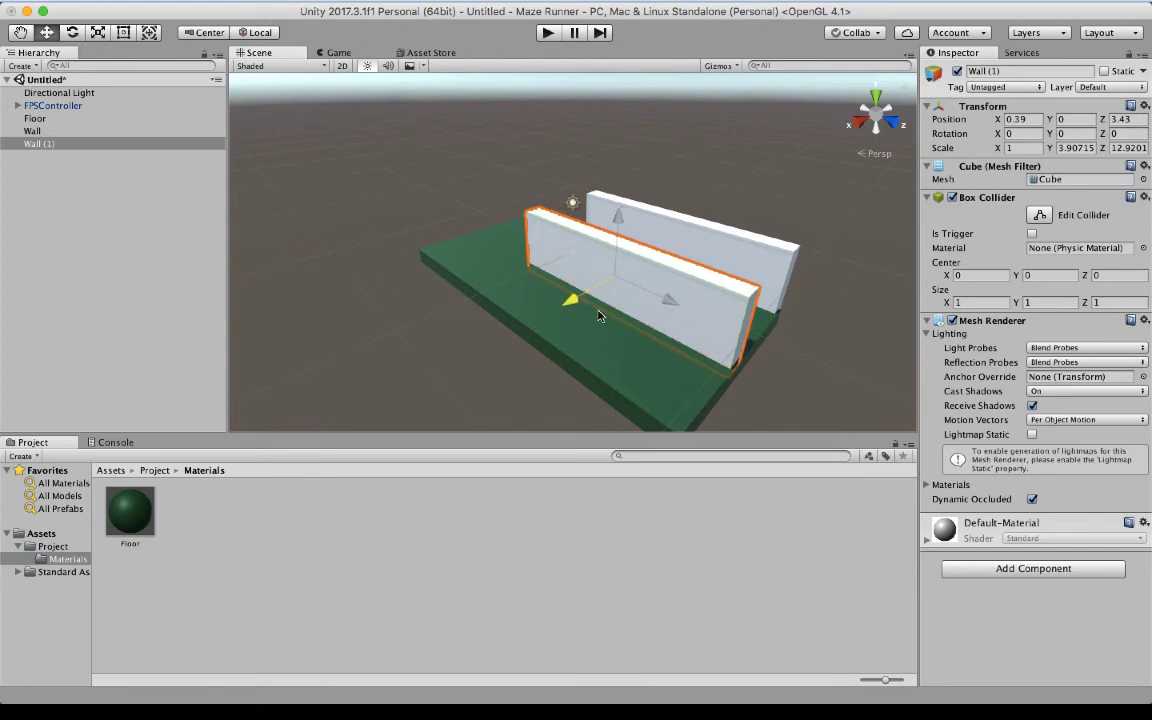
- Move the FPSController between the two walls to about X -2.14, Z 6.71 and rotate it to about -178.9 degrees in Y
click(55, 106)
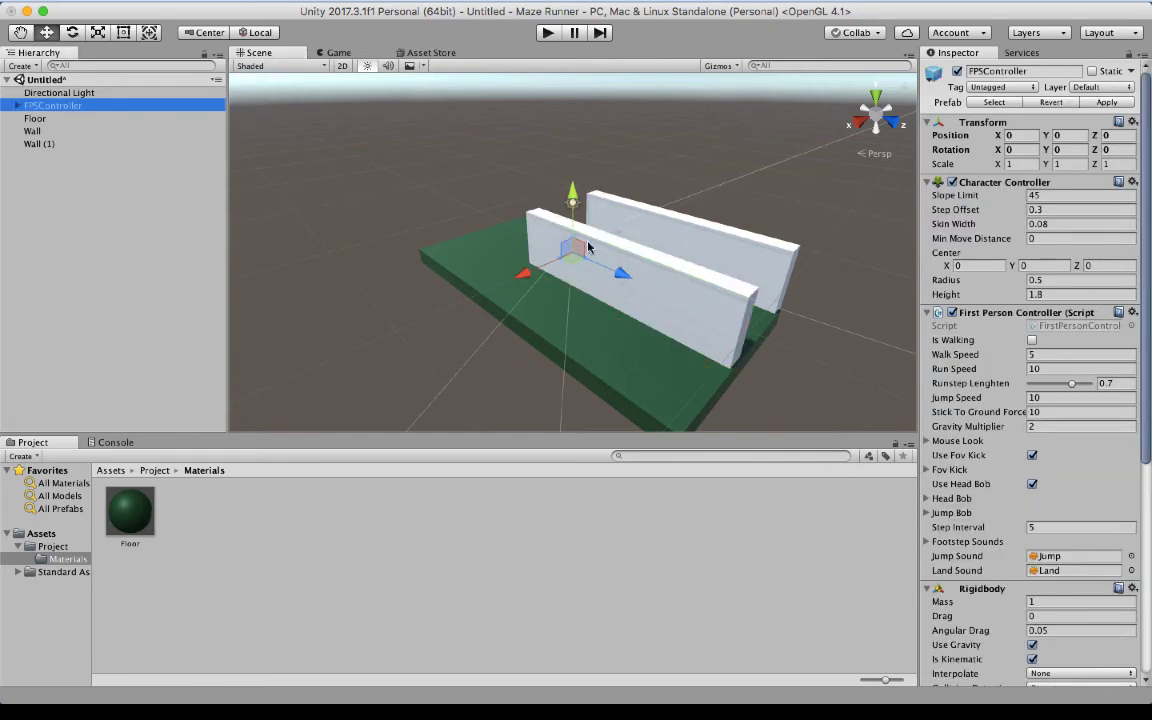
drag(523, 272, 548, 265)
click(876, 97)
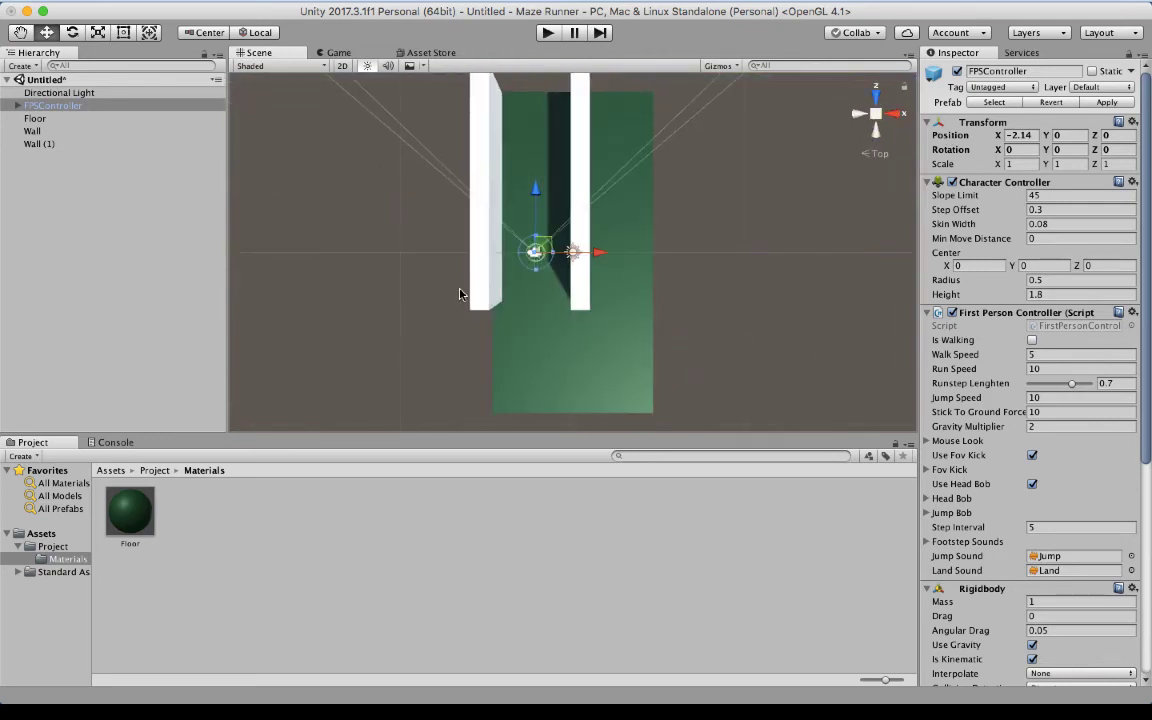
drag(535, 197, 536, 80)
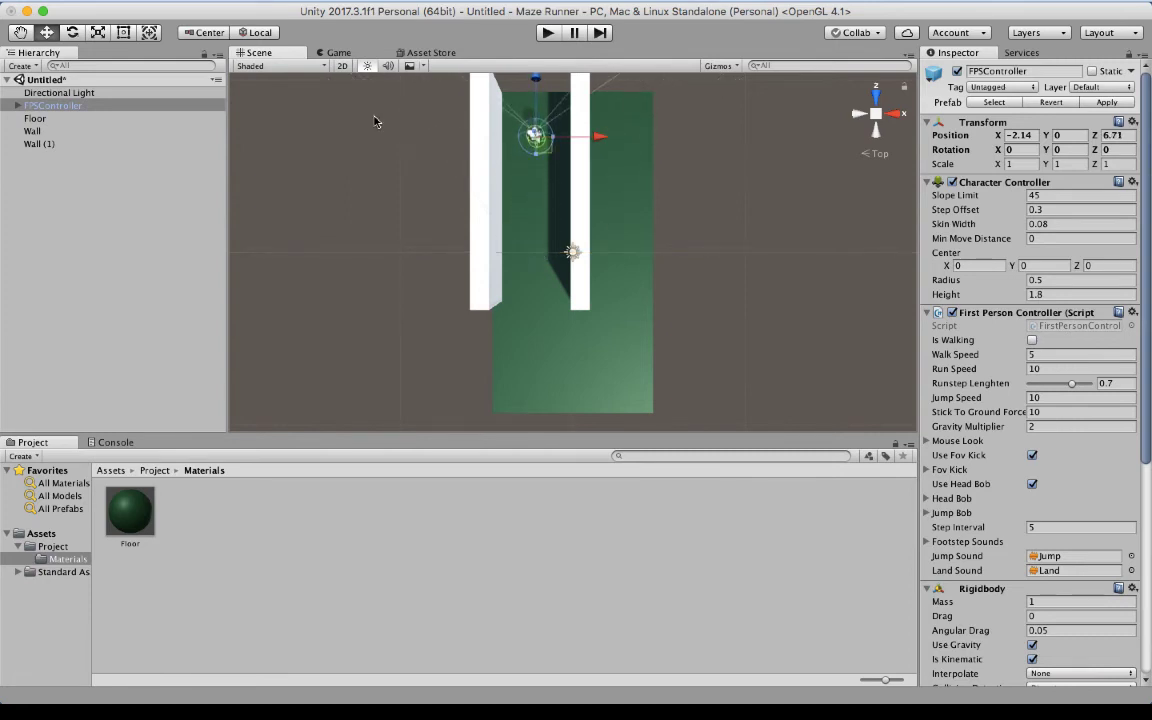
click(148, 33)
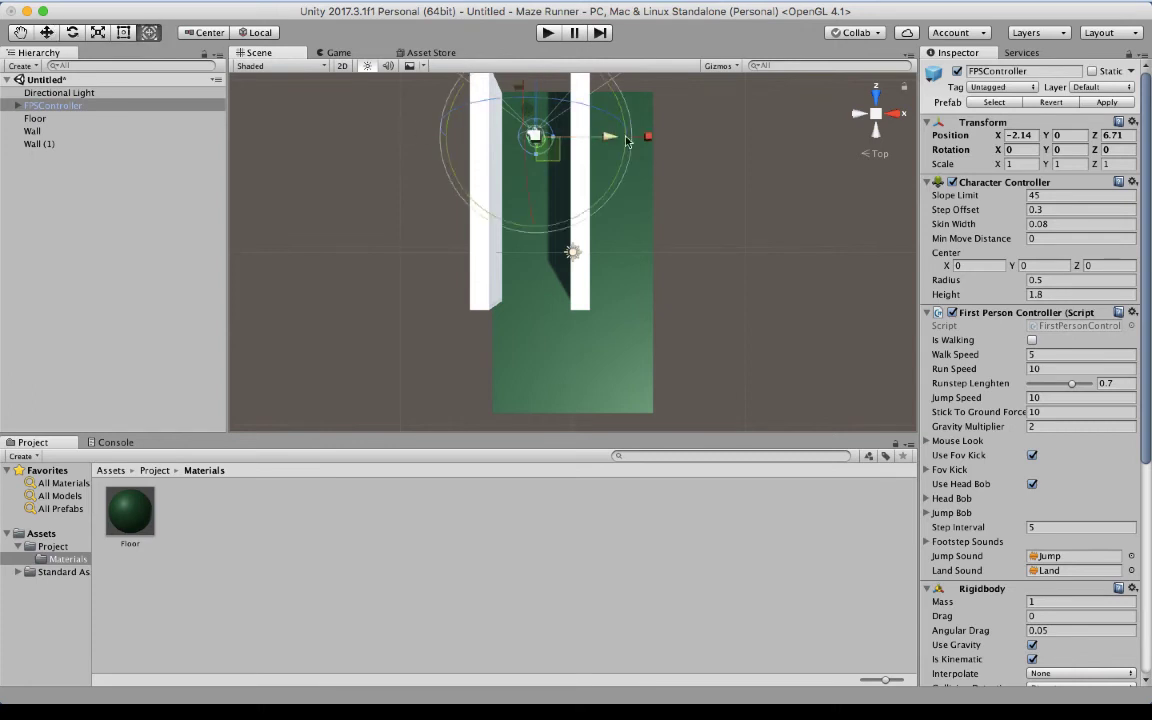
drag(648, 136, 470, 78)
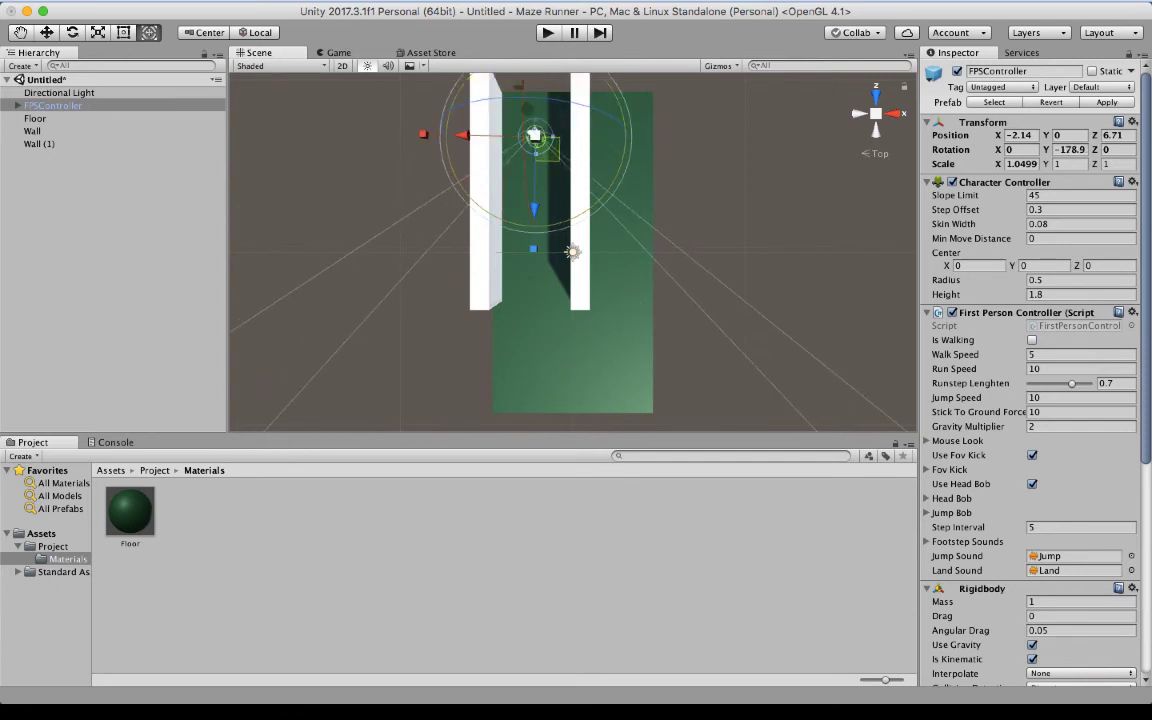
- Run the scene, walk along the corridor between the two walls to check it, and stop it again
click(548, 33)
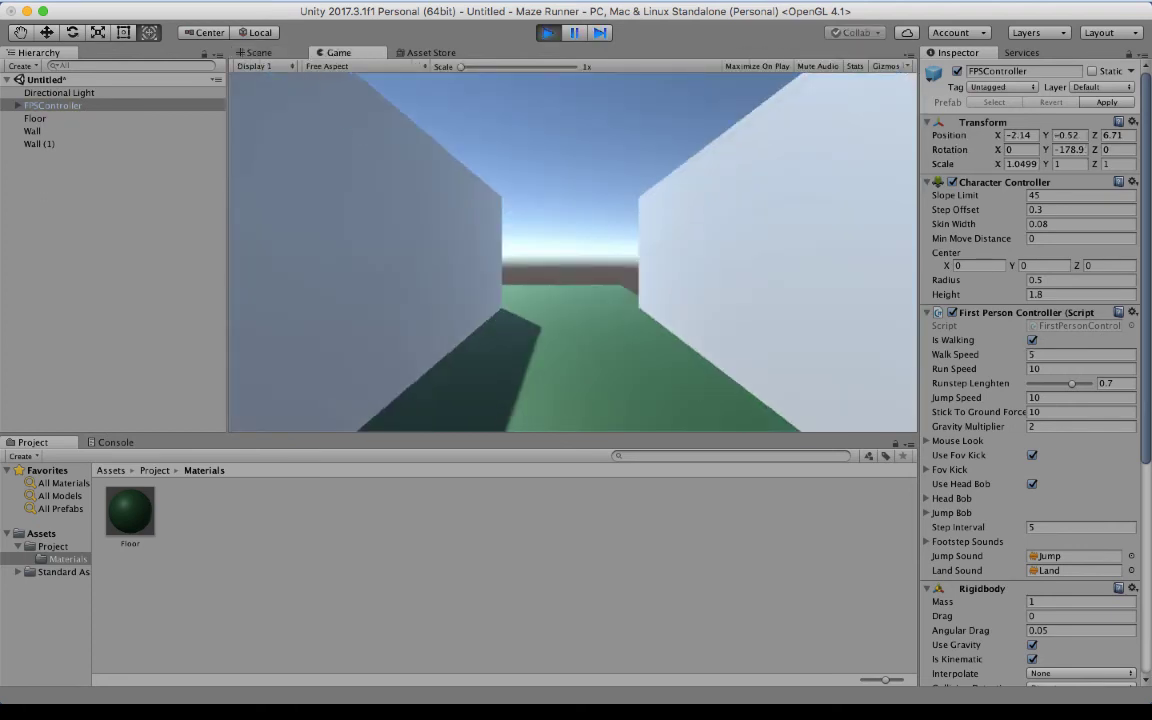
key(w)
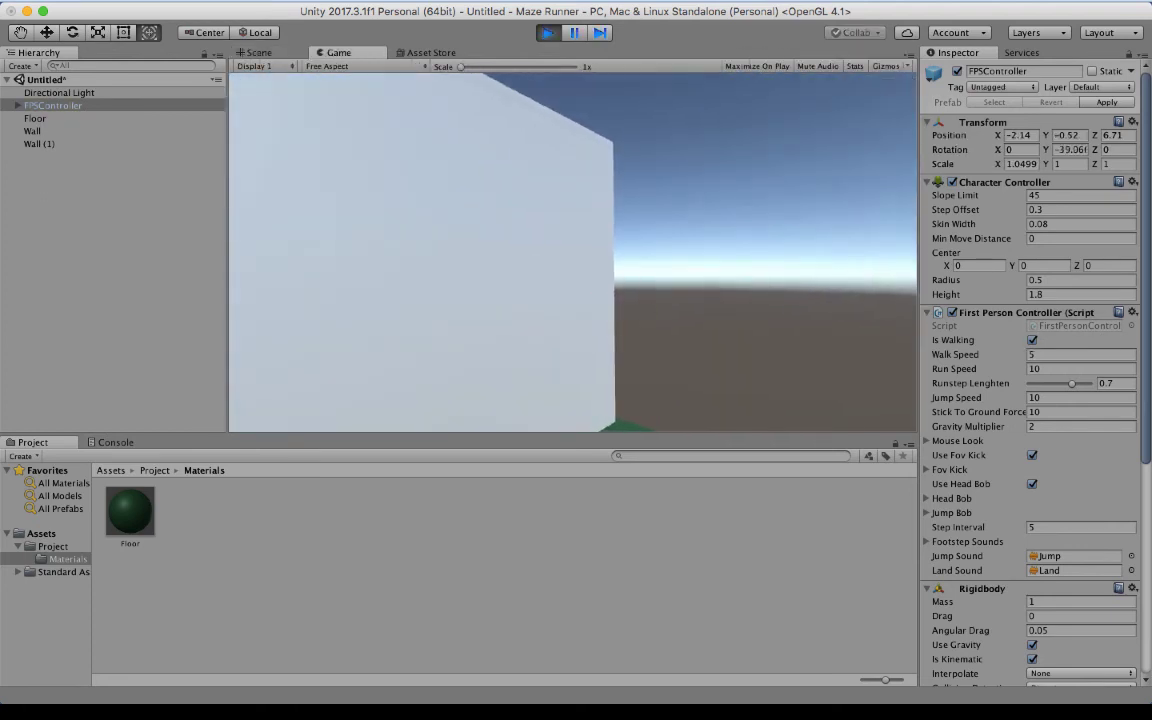
key(w)
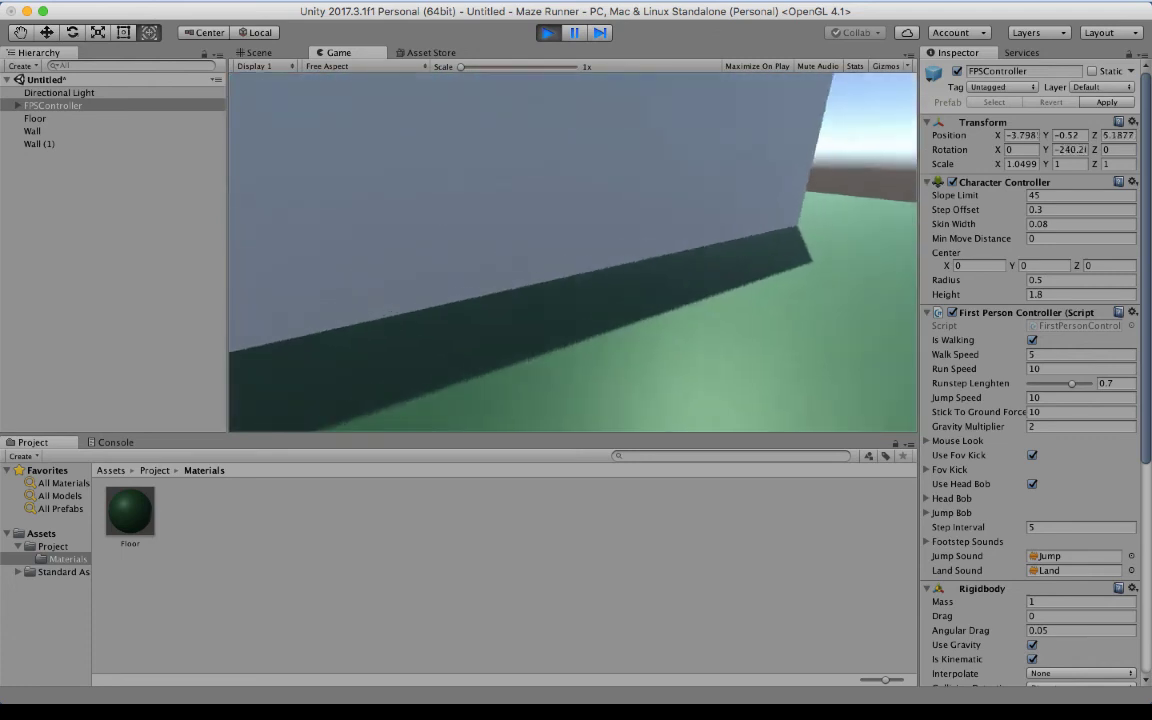
key(w)
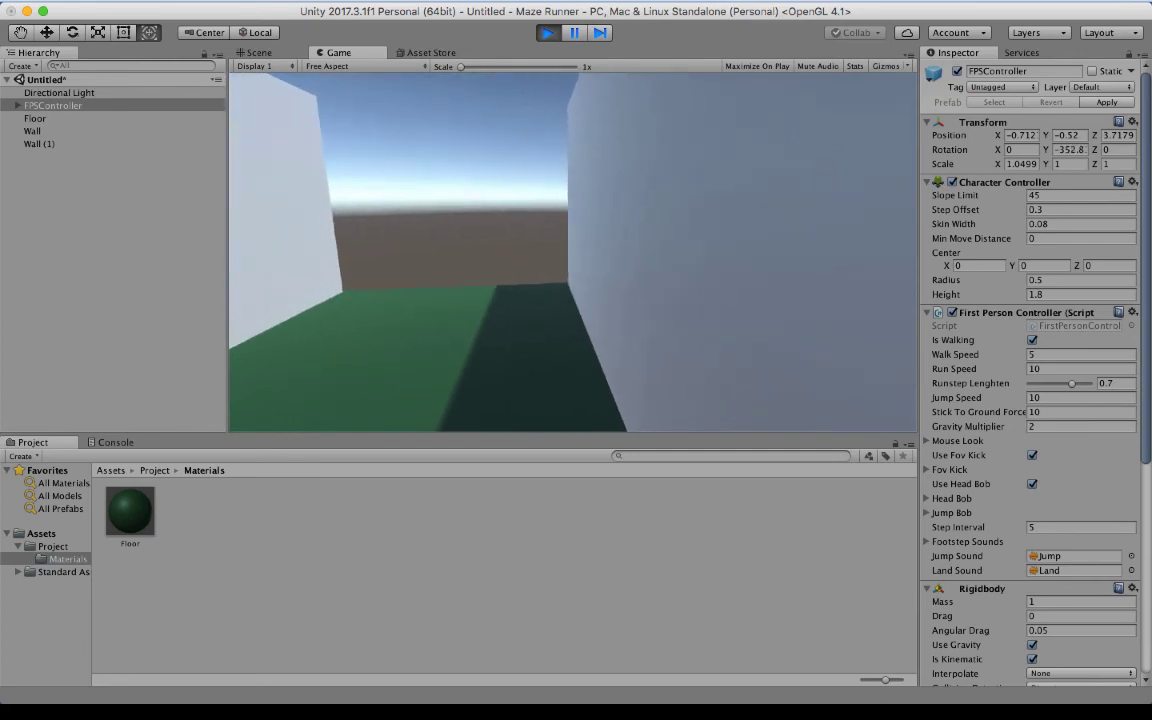
key(w)
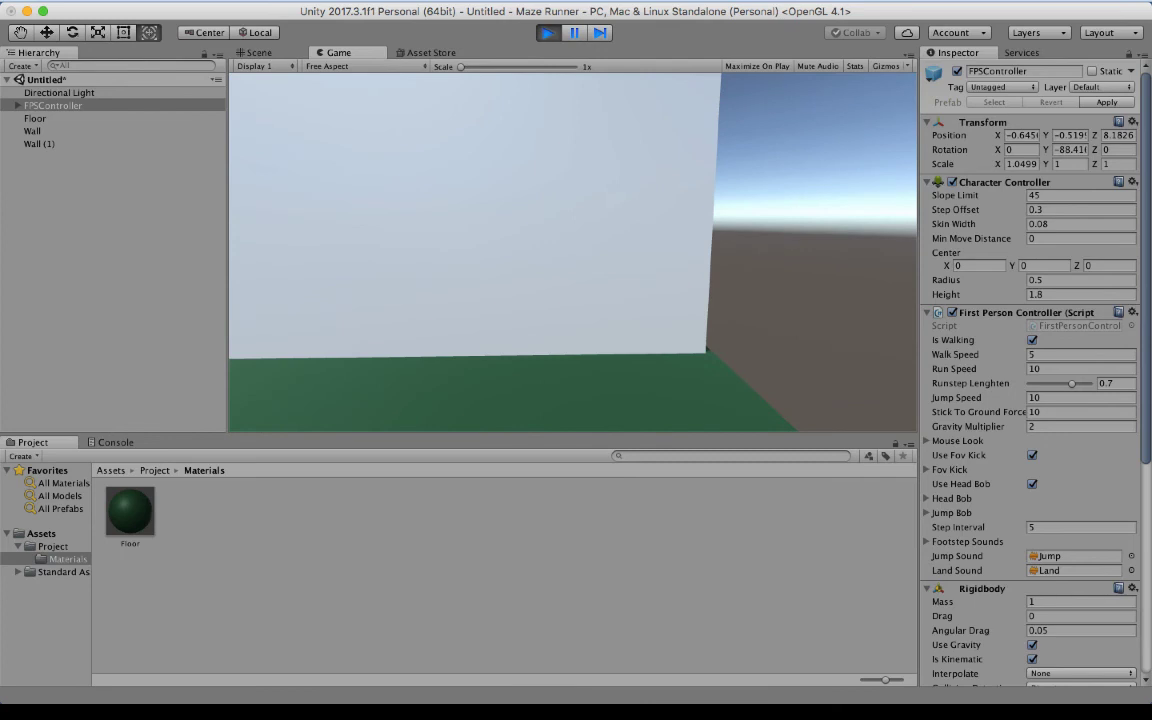
key(super+p)
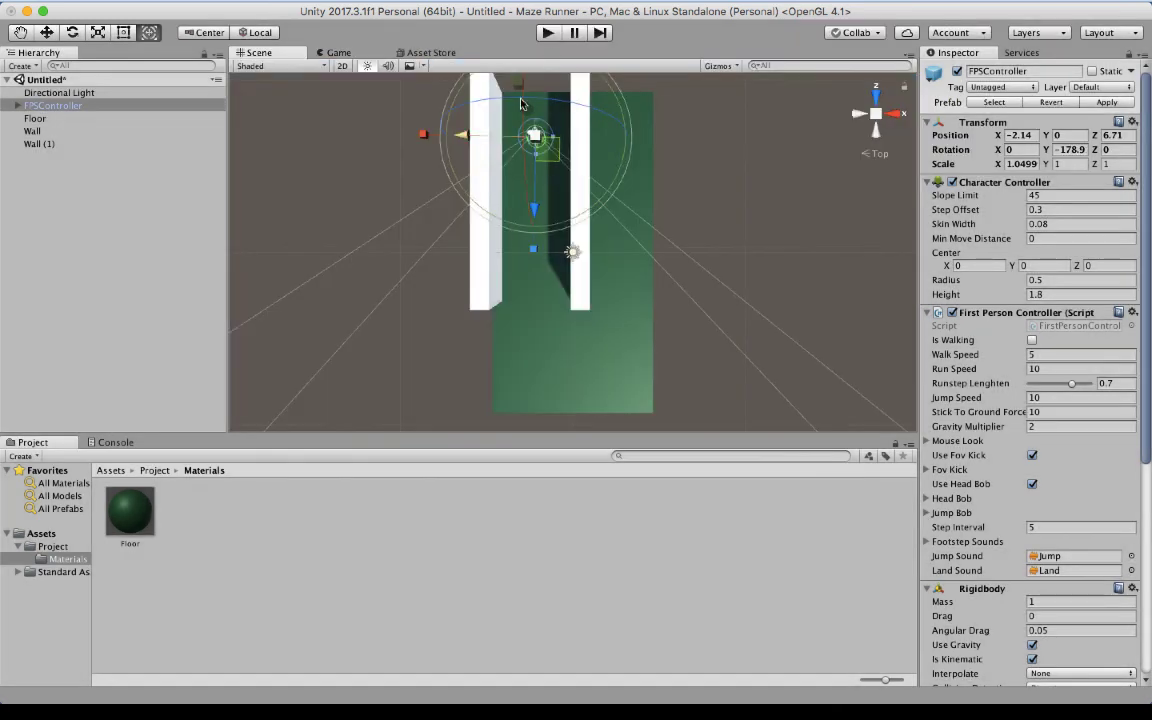
- Duplicate Wall (1) and move the copy off the Floor to about X 7.98, Z 5.85
click(20, 32)
drag(309, 162, 337, 274)
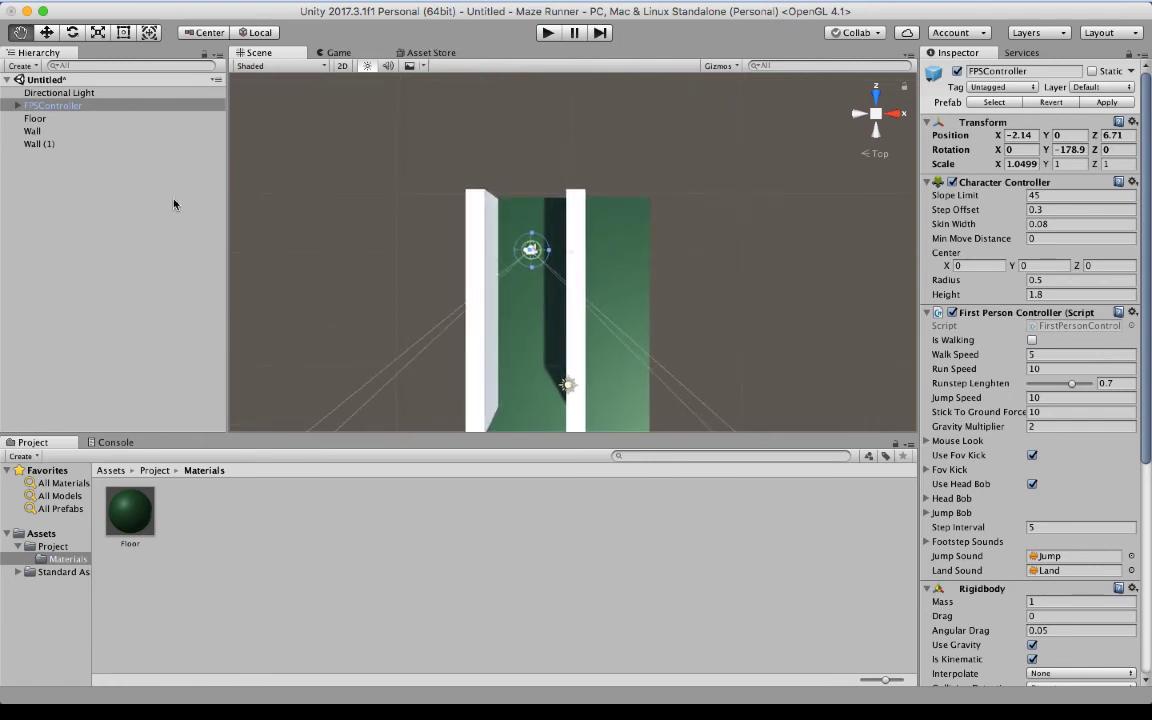
click(35, 144)
right_click(35, 144)
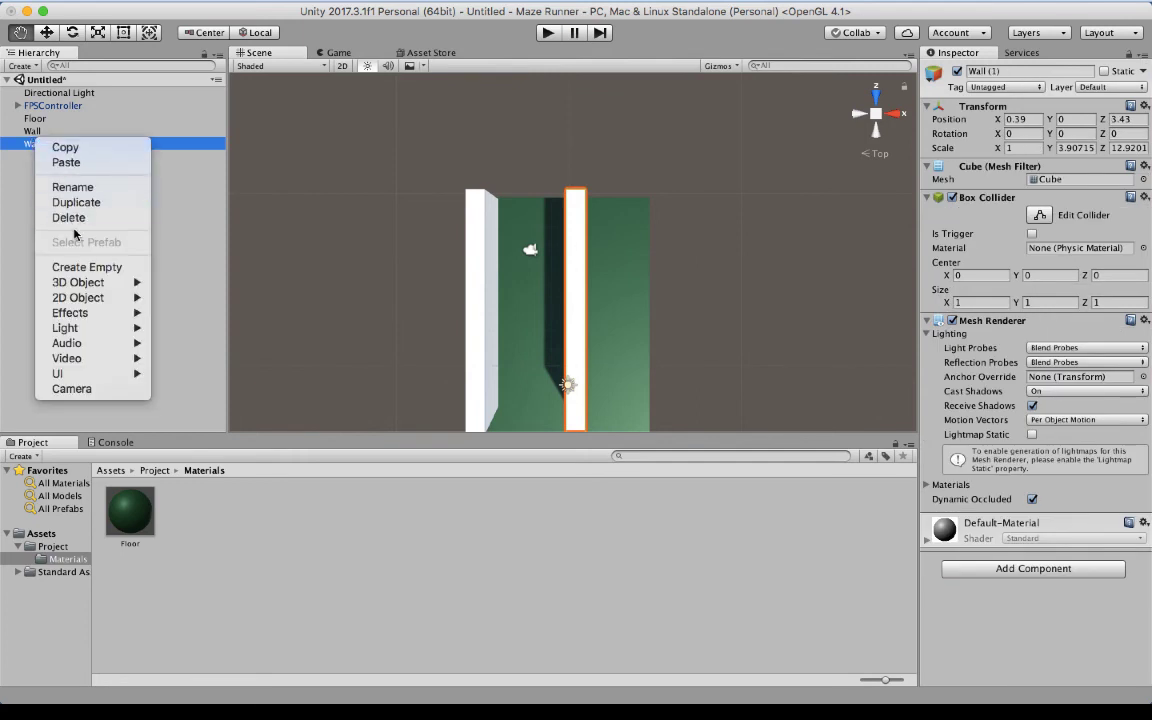
click(90, 203)
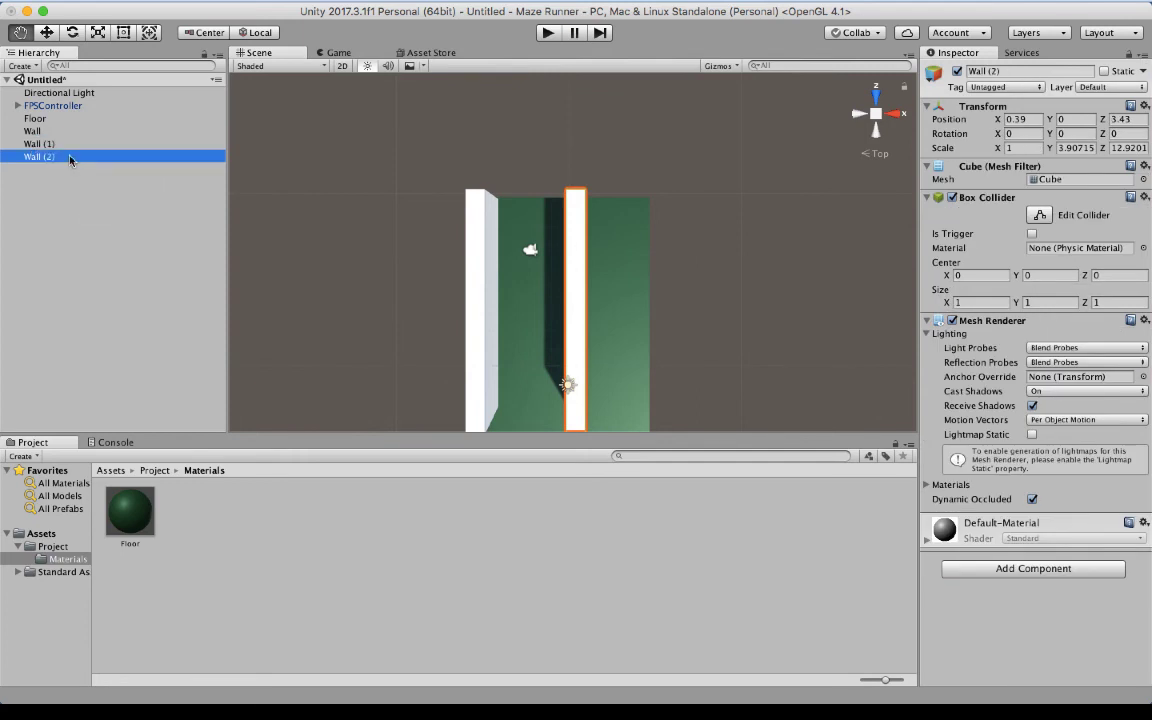
click(47, 33)
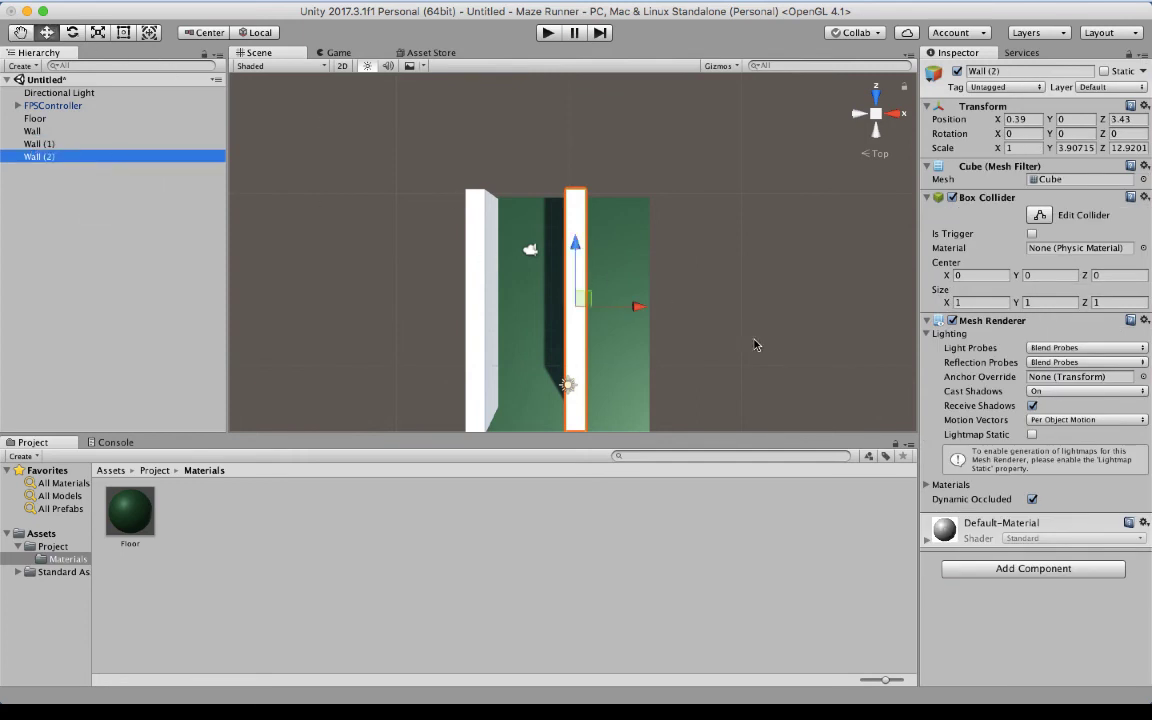
drag(634, 312, 767, 311)
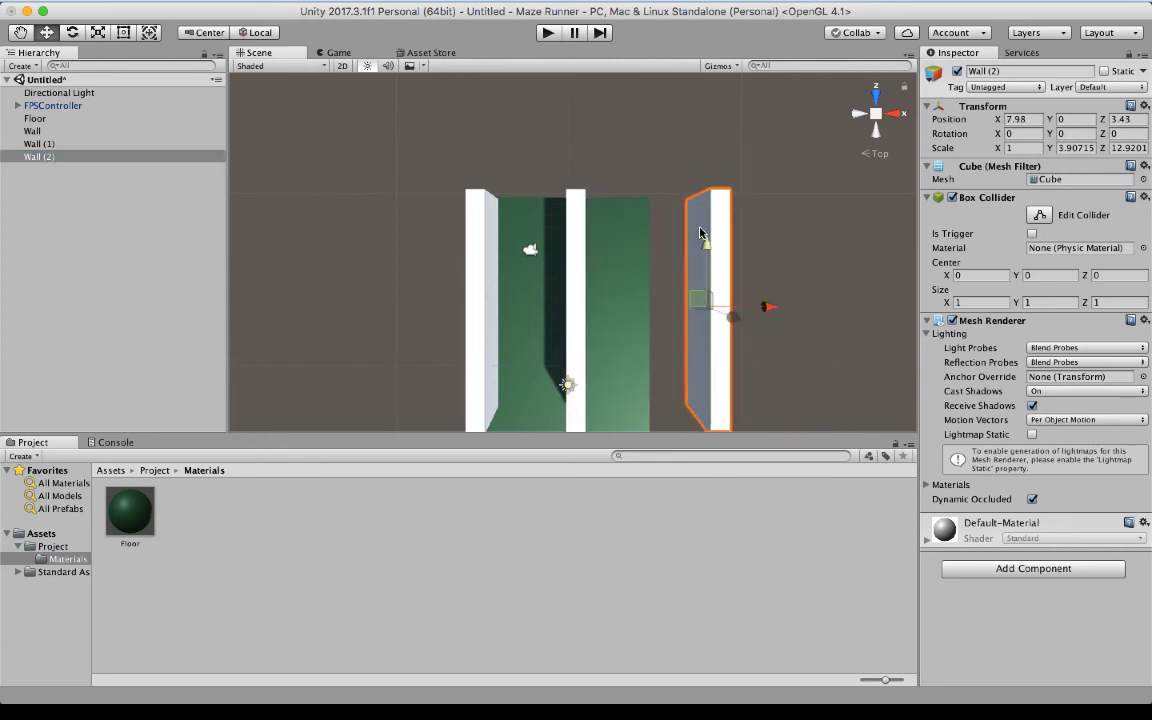
drag(707, 241, 707, 202)
- Shorten the new wall to a Z scale of about 6.62 and rotate it to about -88.4 degrees in Y
click(98, 32)
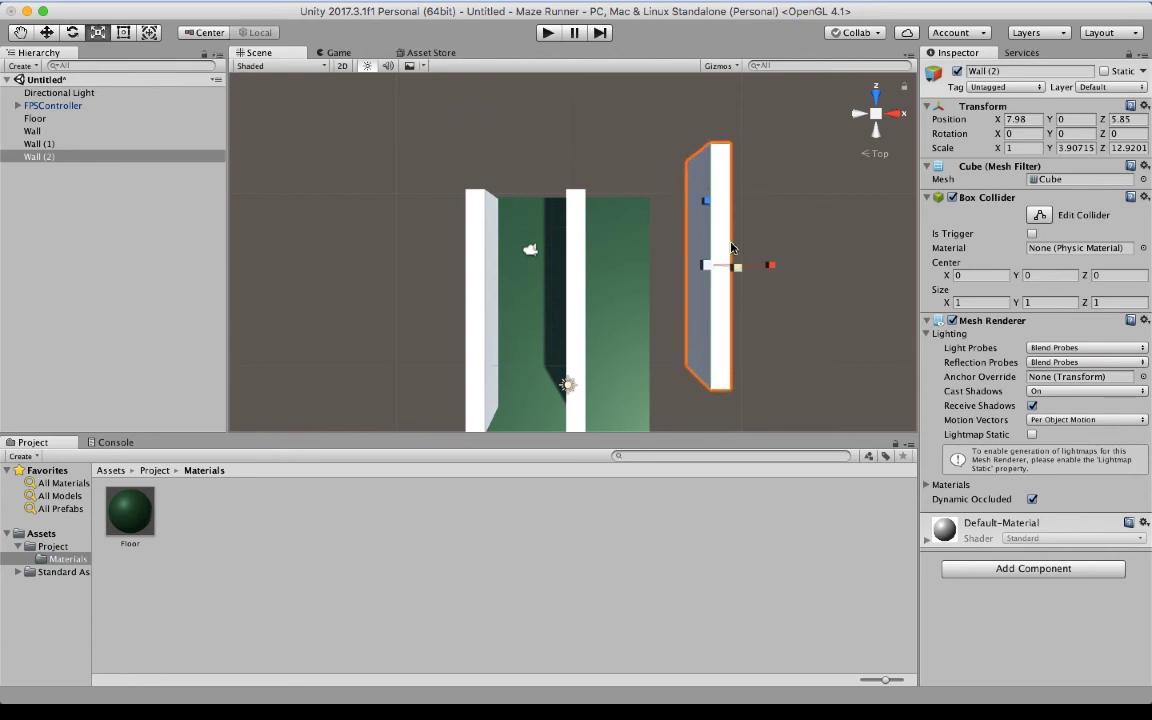
mouse_move(706, 204)
mouse_down()
mouse_move(710, 236)
mouse_move(708, 215)
mouse_up()
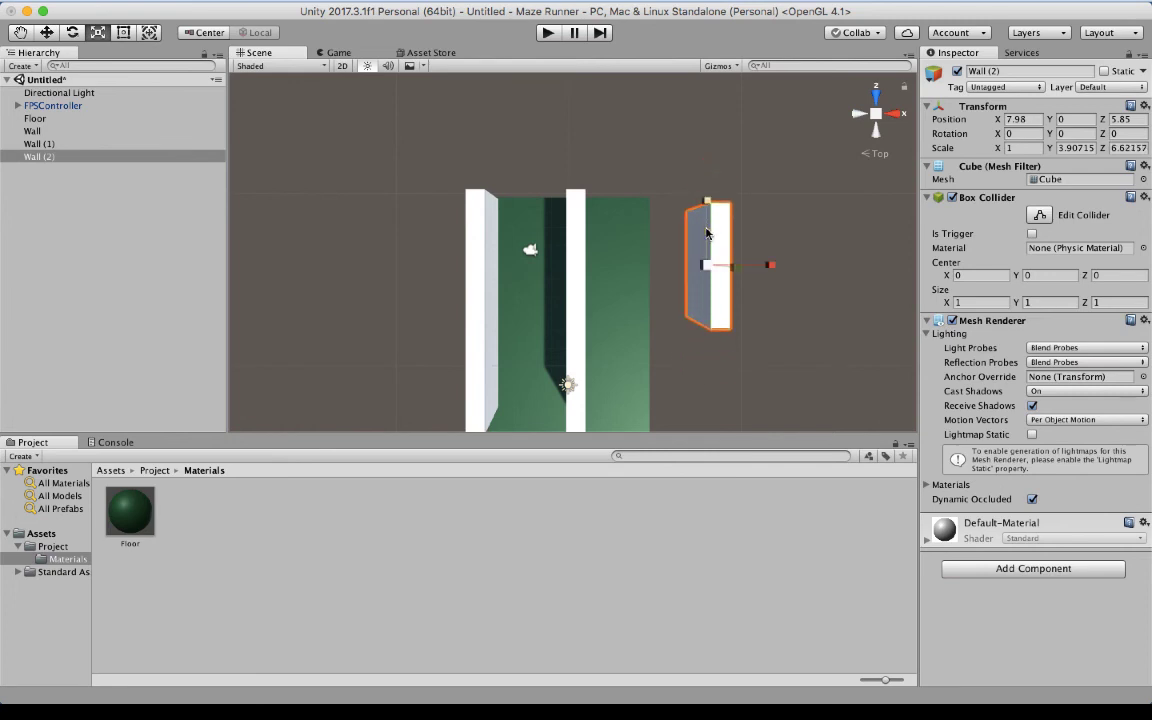
click(145, 33)
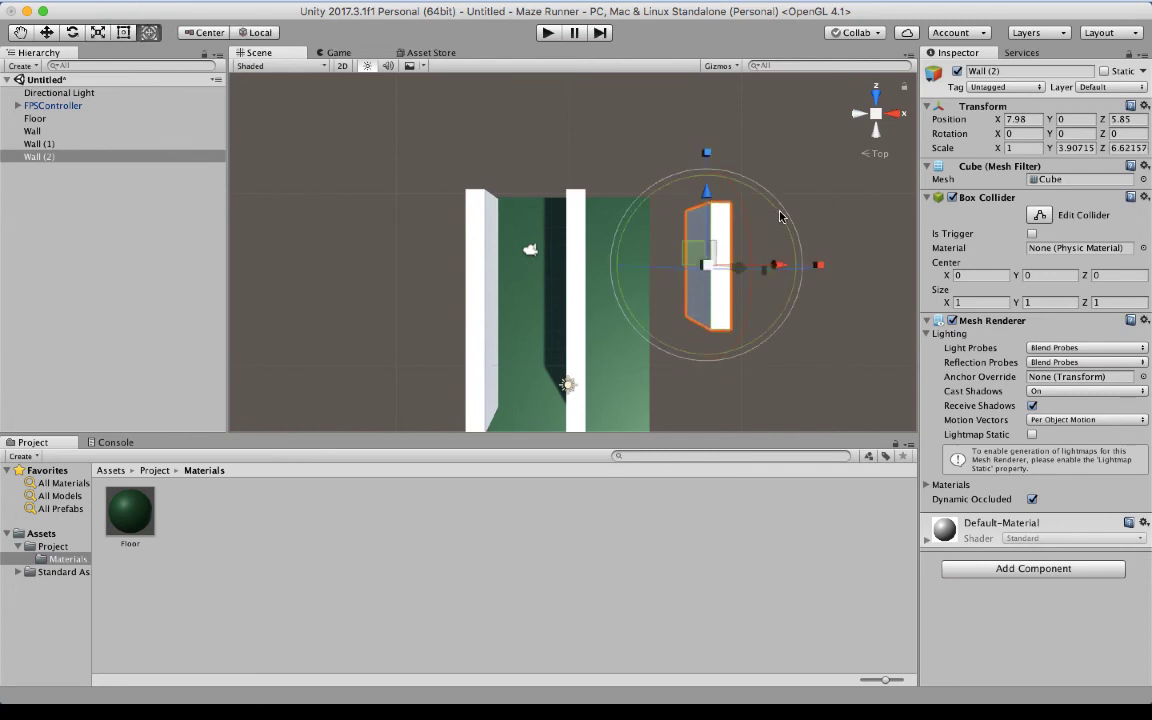
drag(780, 216, 552, 48)
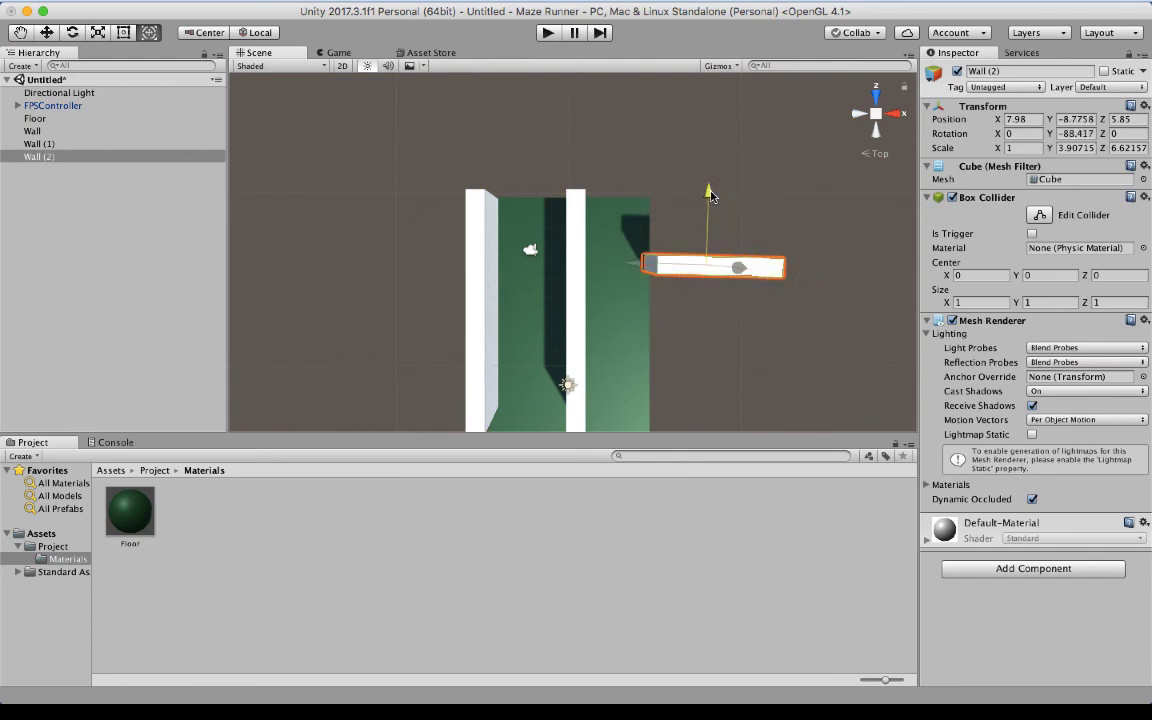
- Move the rotated wall to about X -2, Y 0, Z 9.71 so it closes the corridor's end behind the FPSController
drag(709, 195, 640, 118)
key(e)
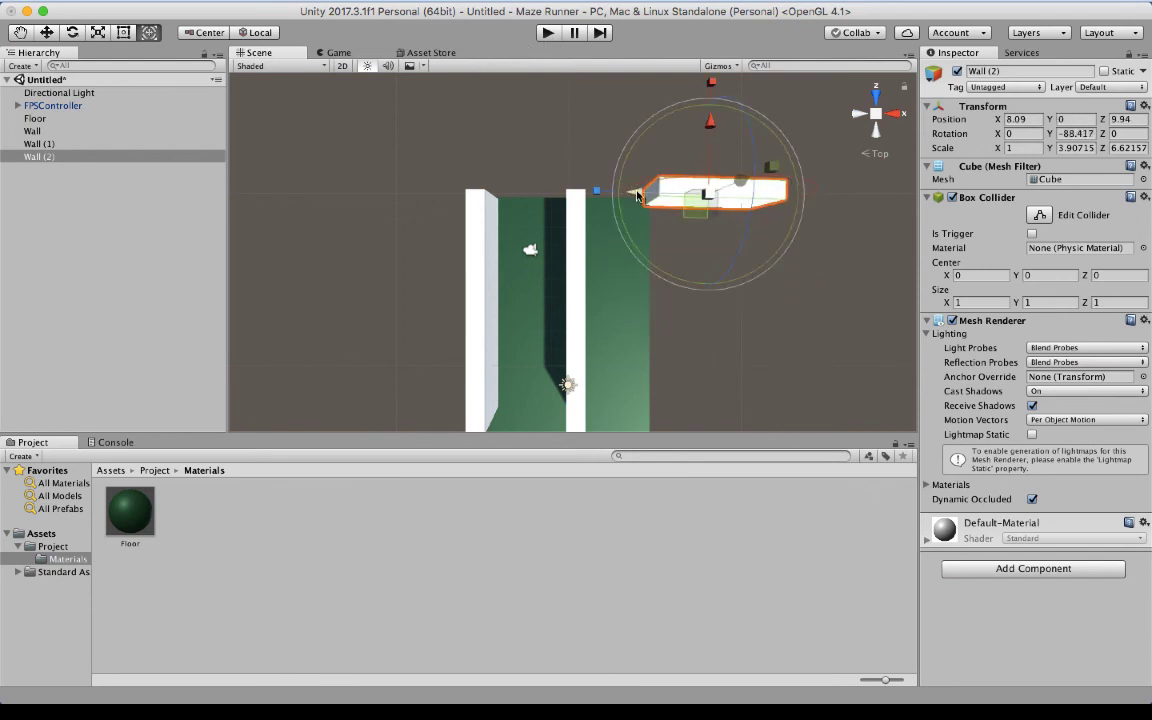
key(w)
drag(636, 195, 460, 201)
key(e)
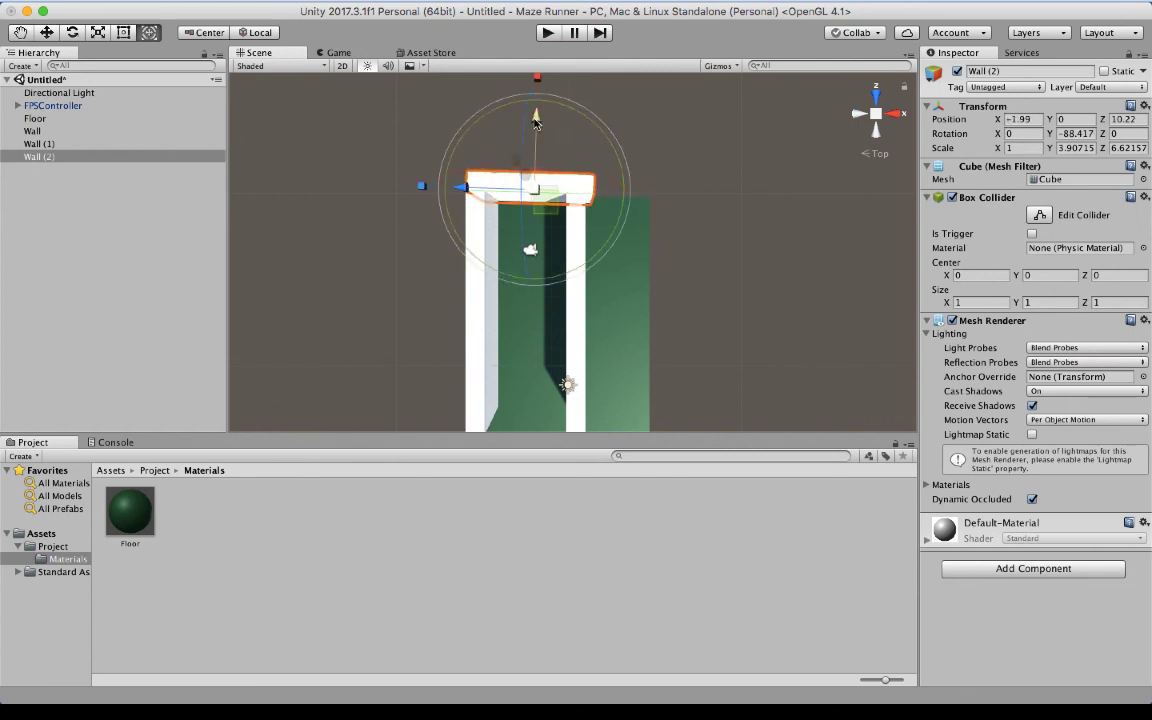
drag(535, 120, 535, 129)
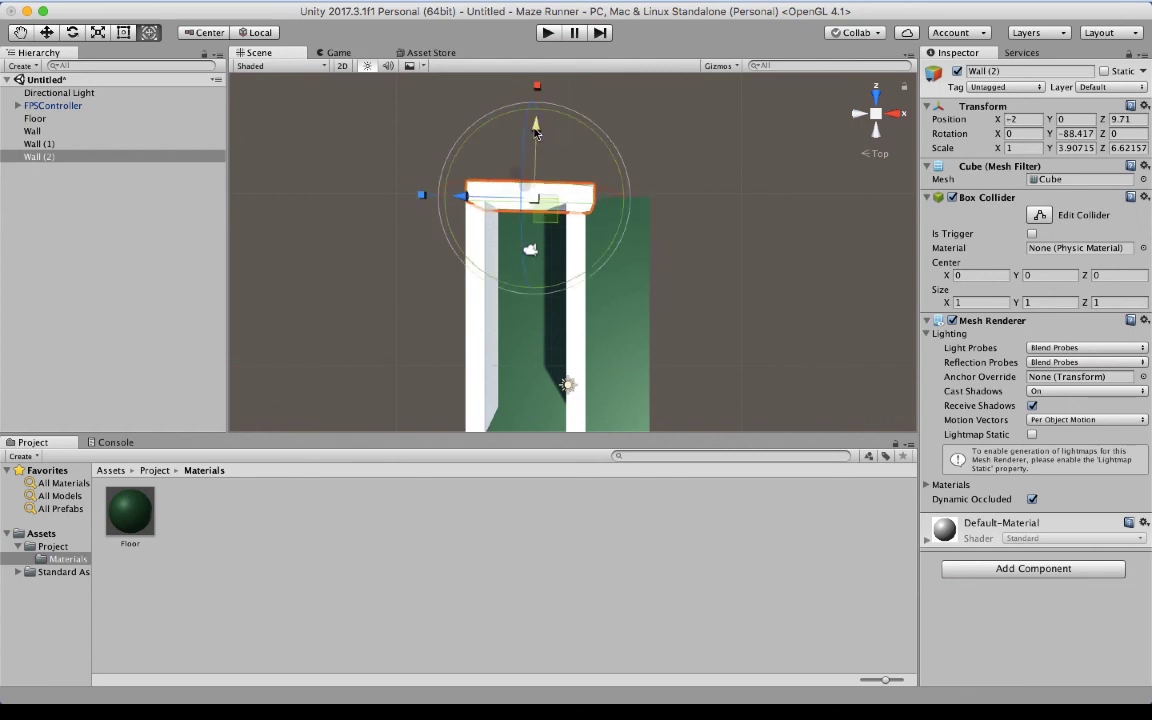
- Run the scene and walk and jump through the corridor to examine its three walls
click(546, 34)
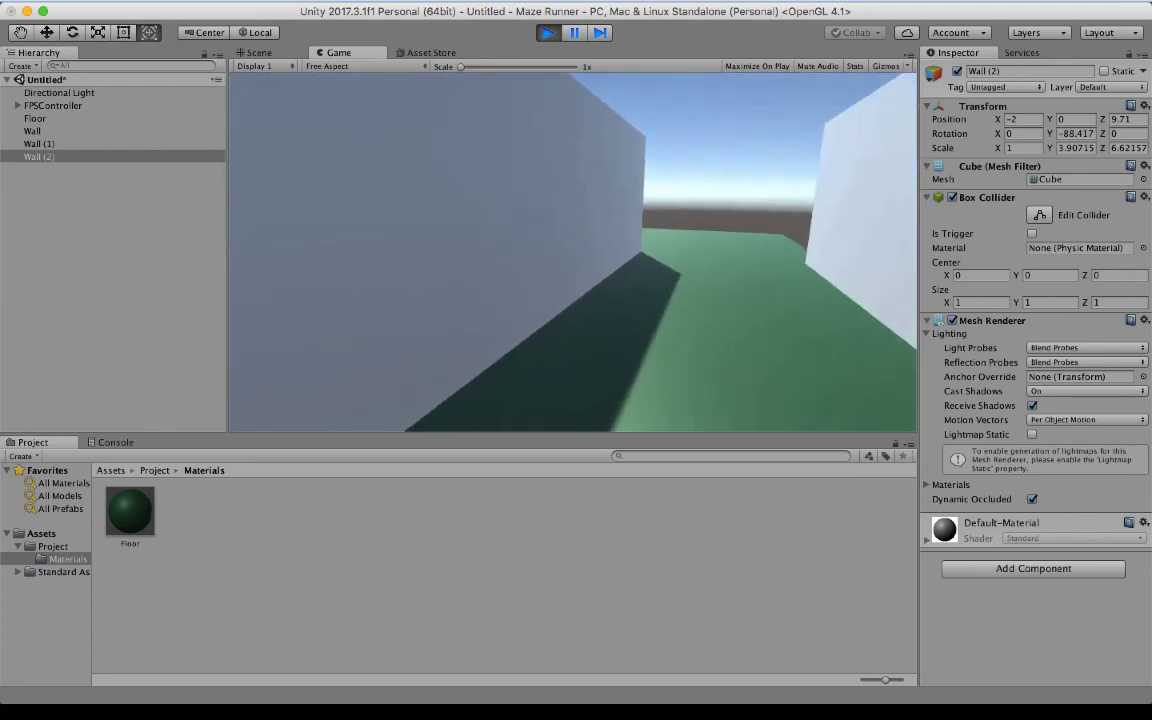
key(w)
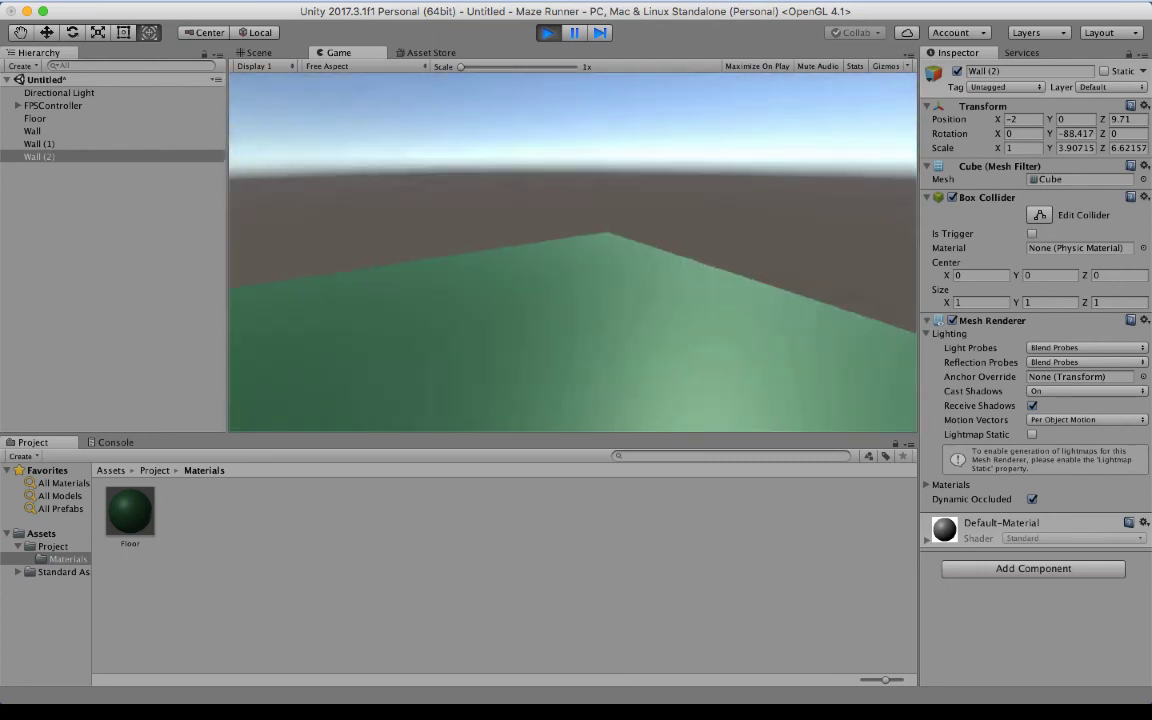
key(w)
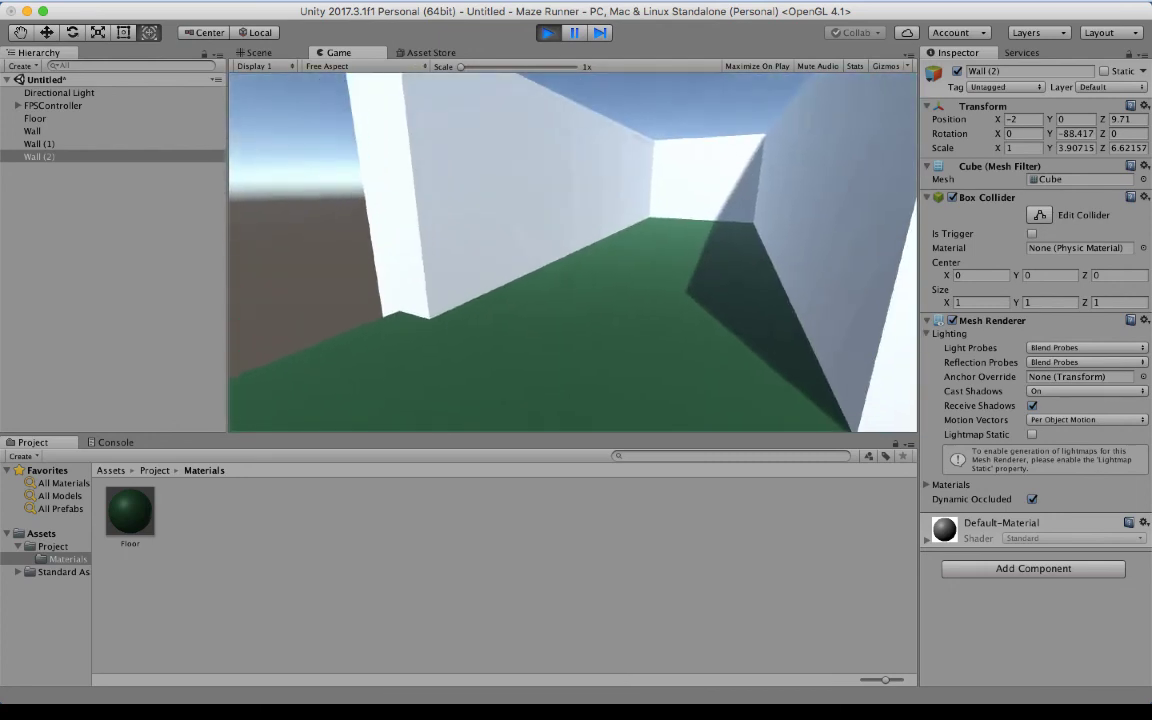
key(w)
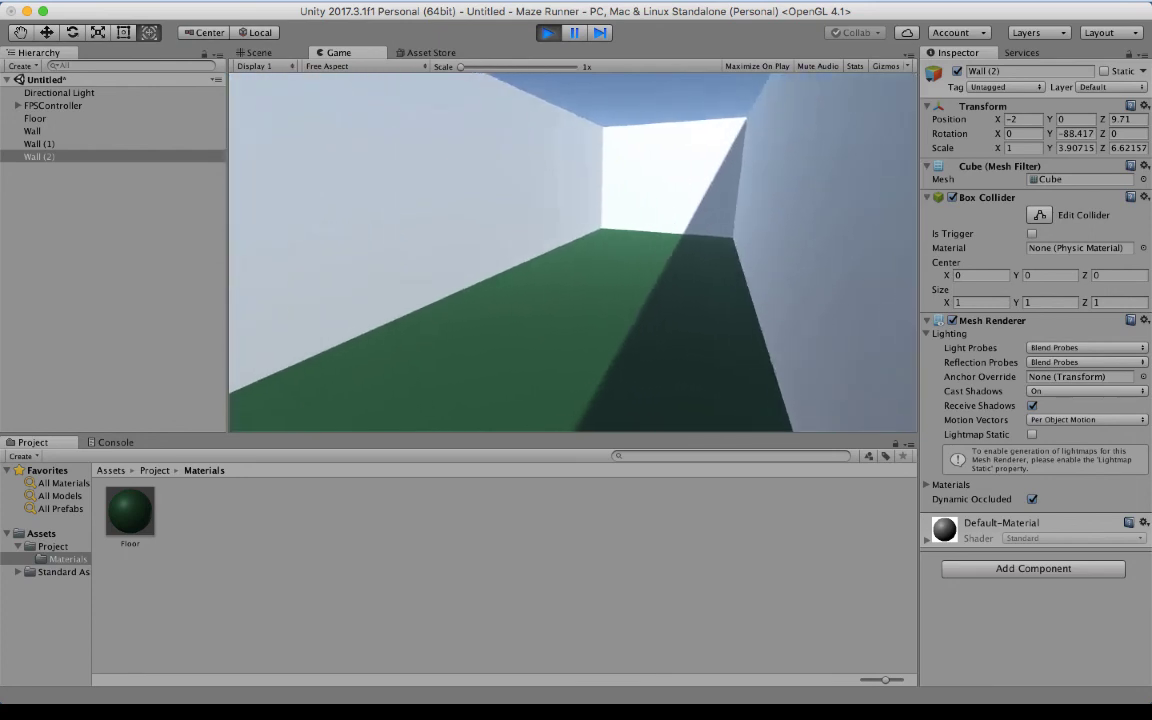
key(space)
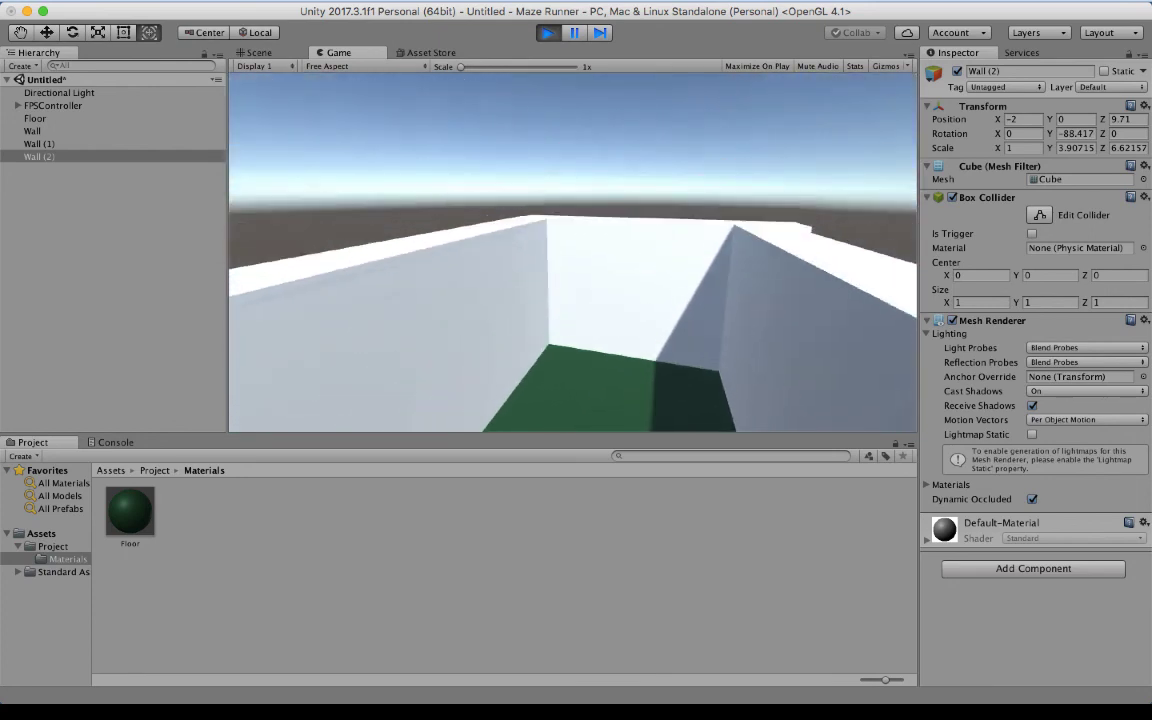
key(space)
key(w)
key(w)
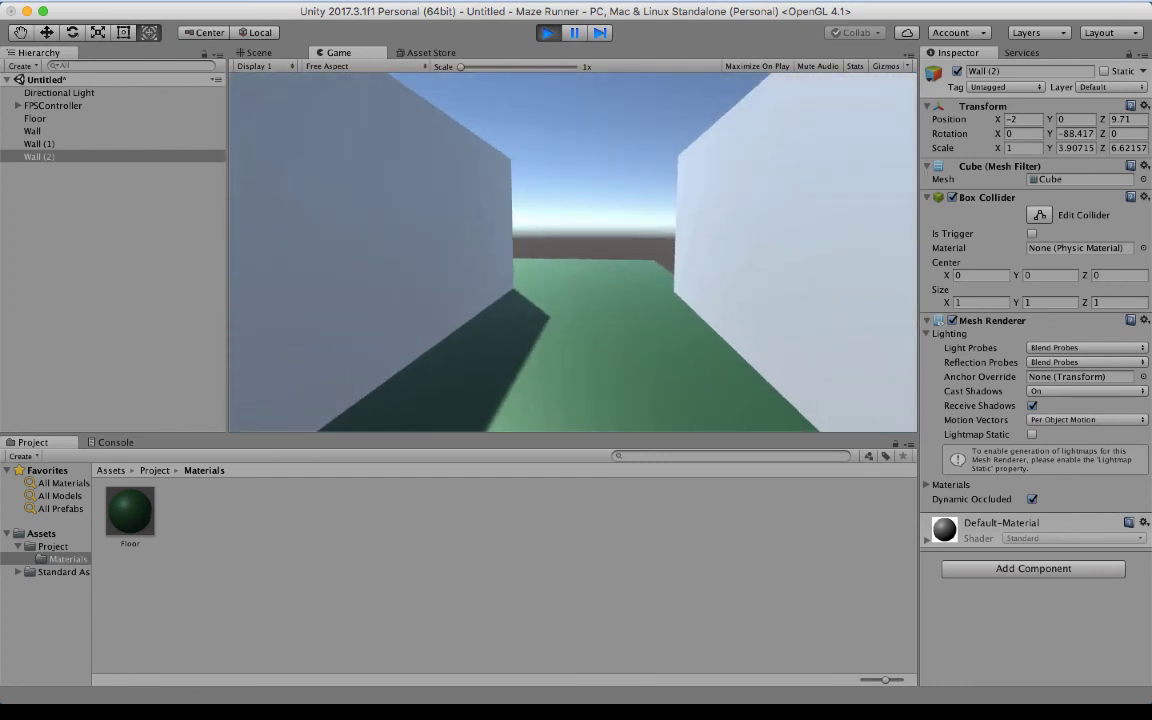